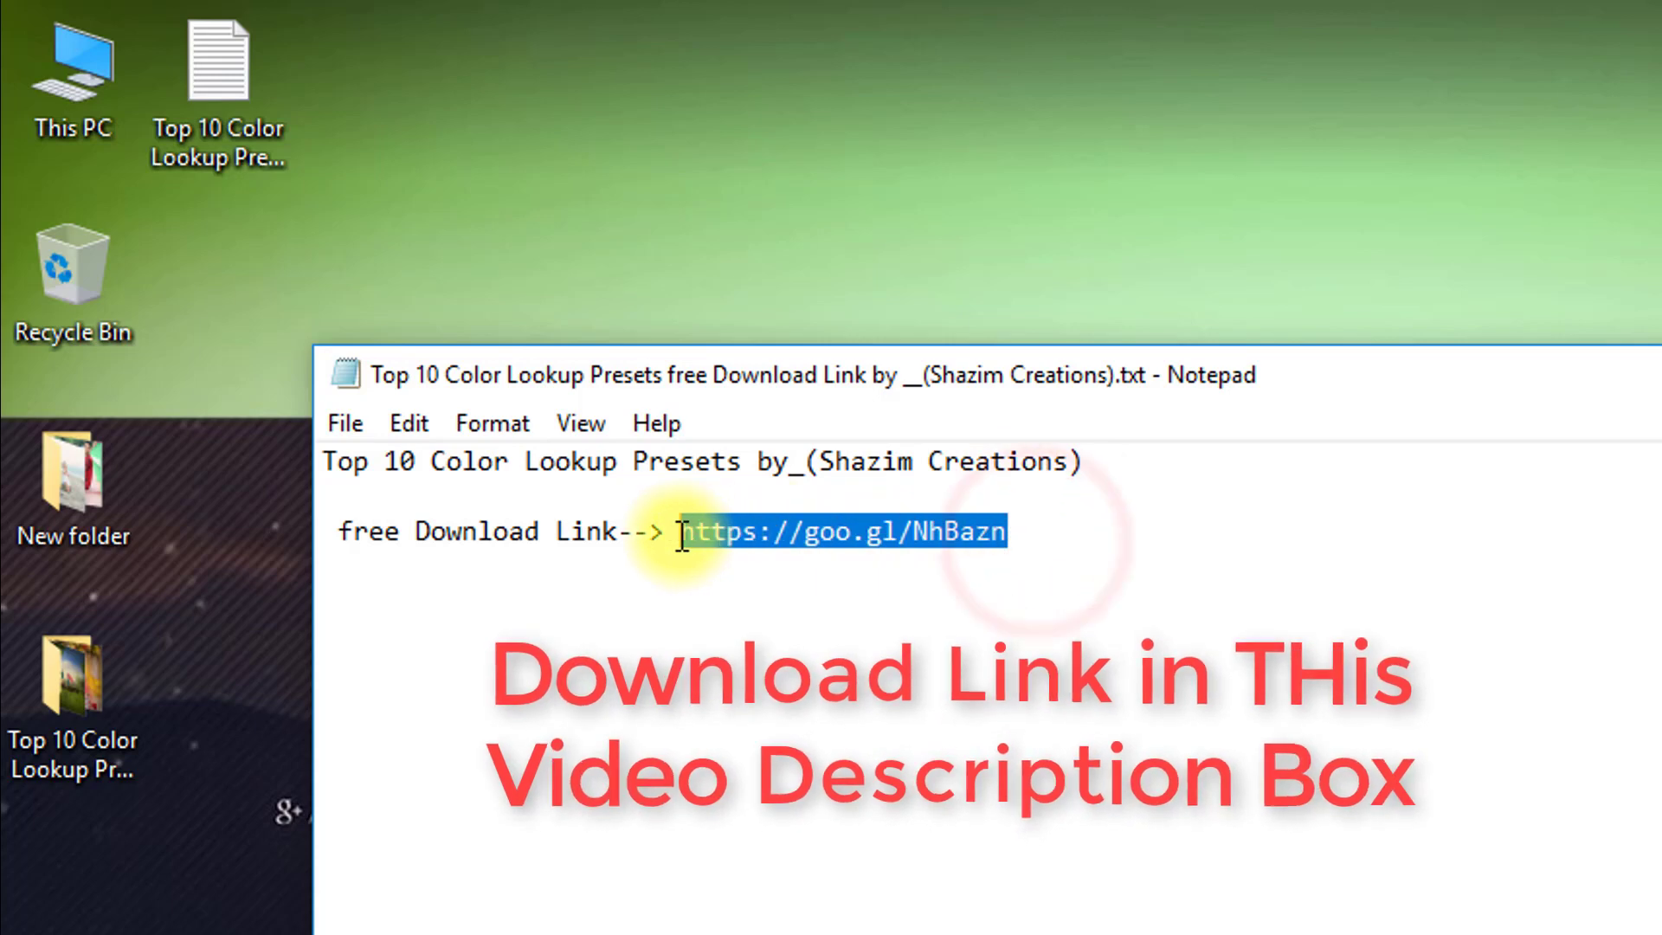
right_click(683, 530)
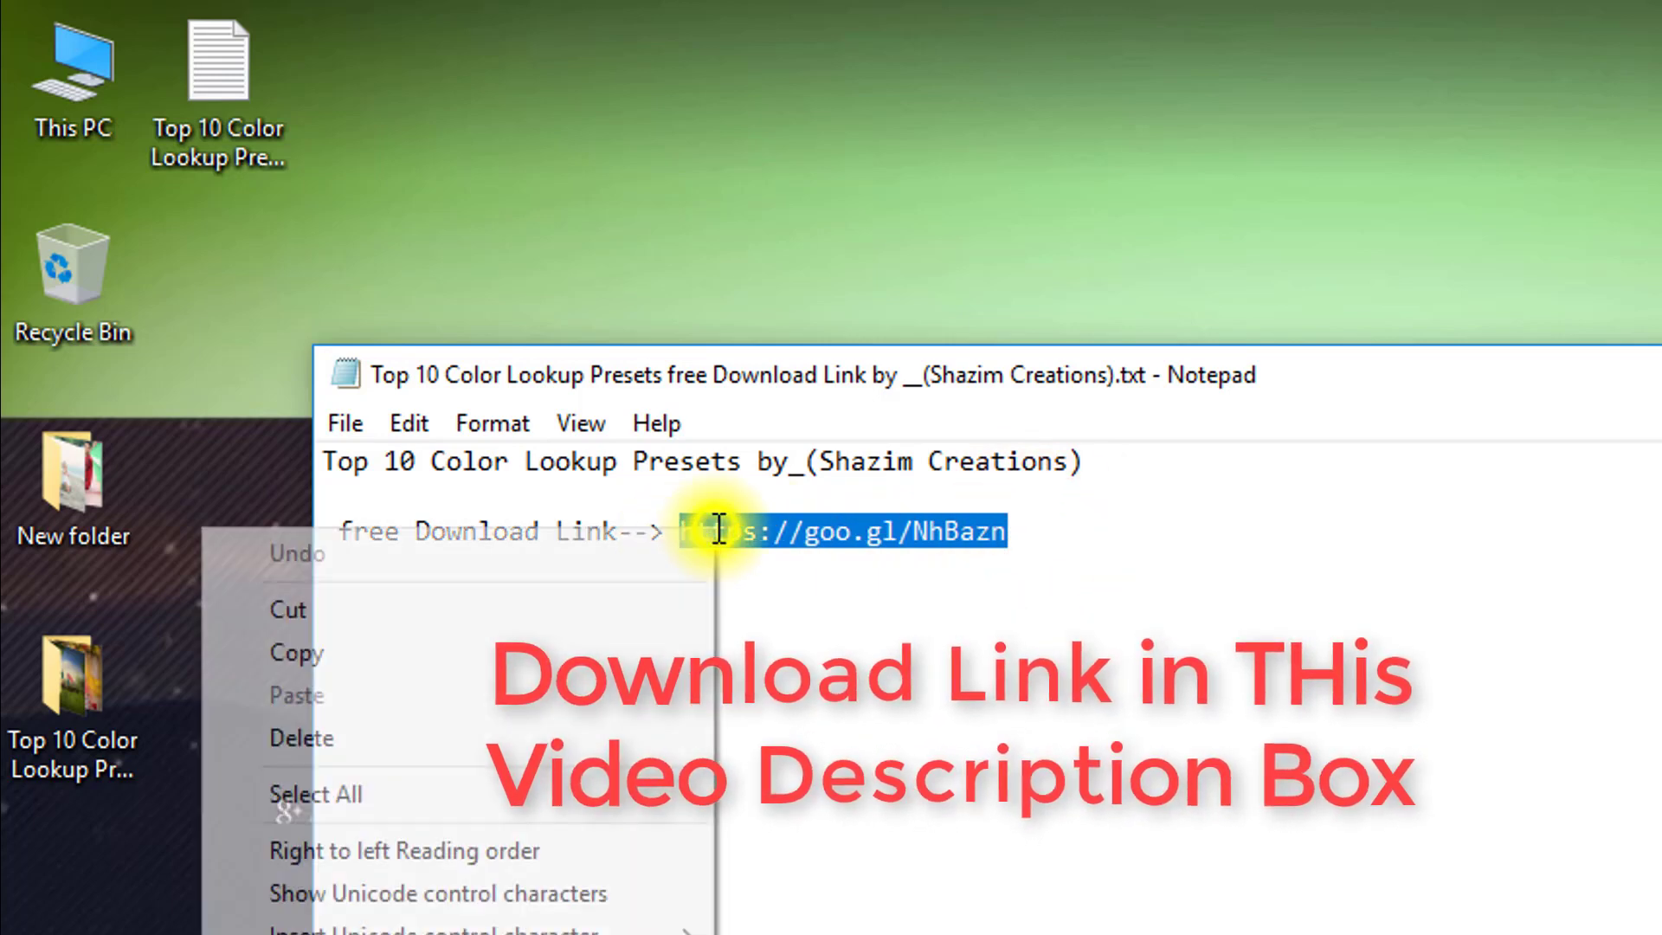
click(329, 651)
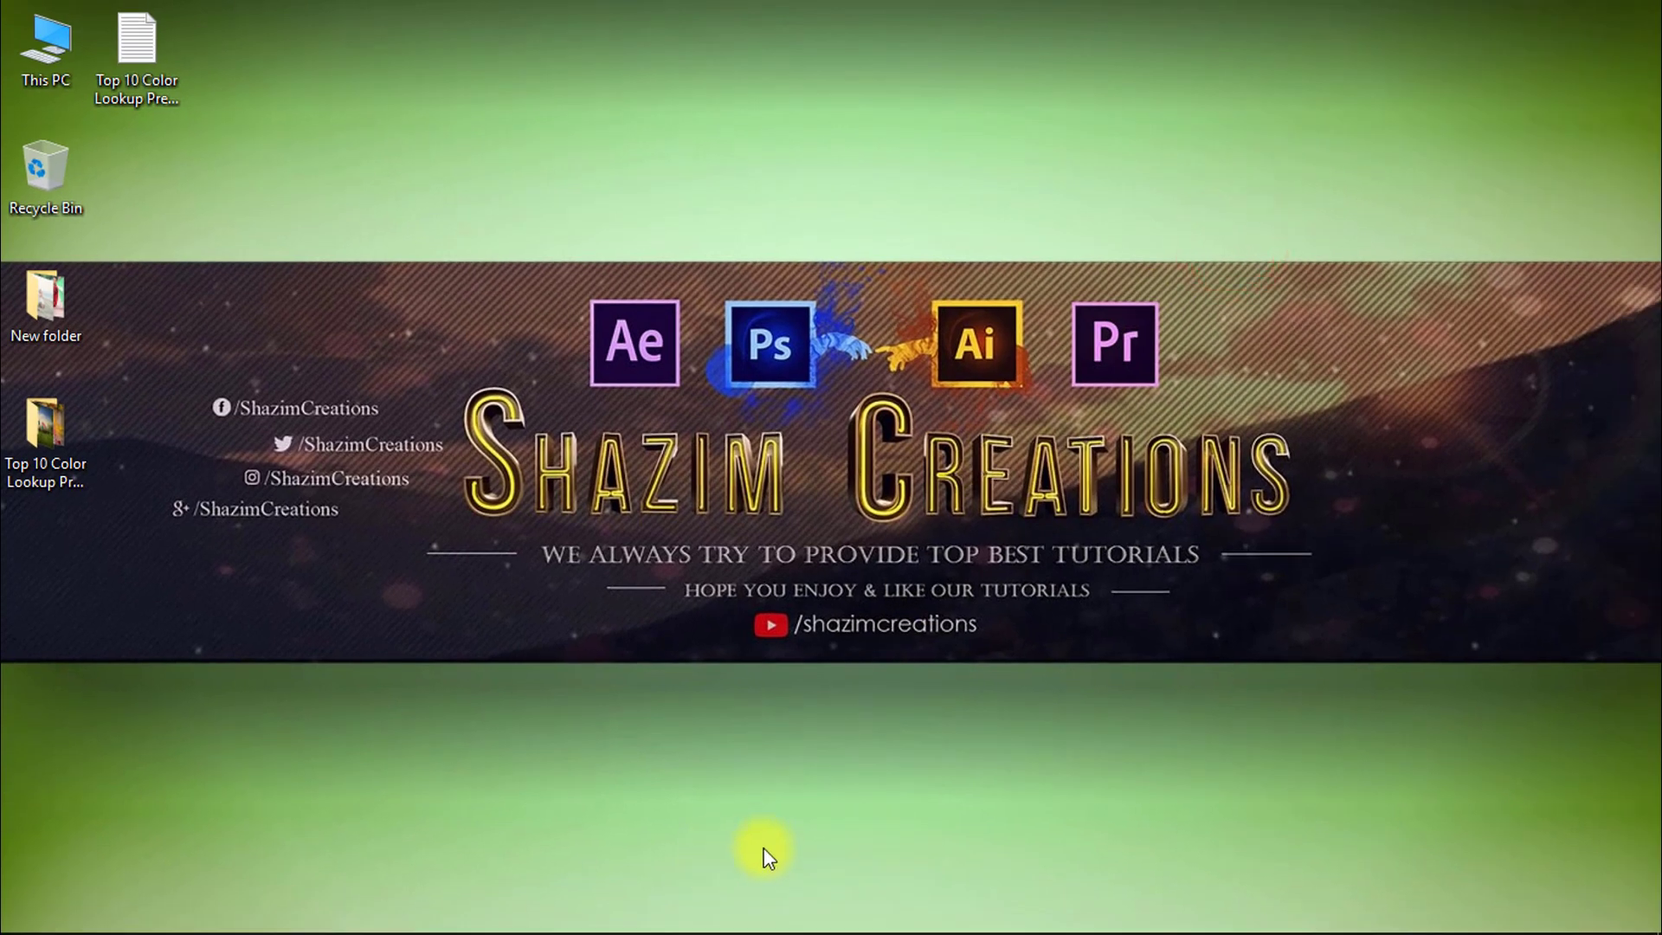
mouse_move(683, 930)
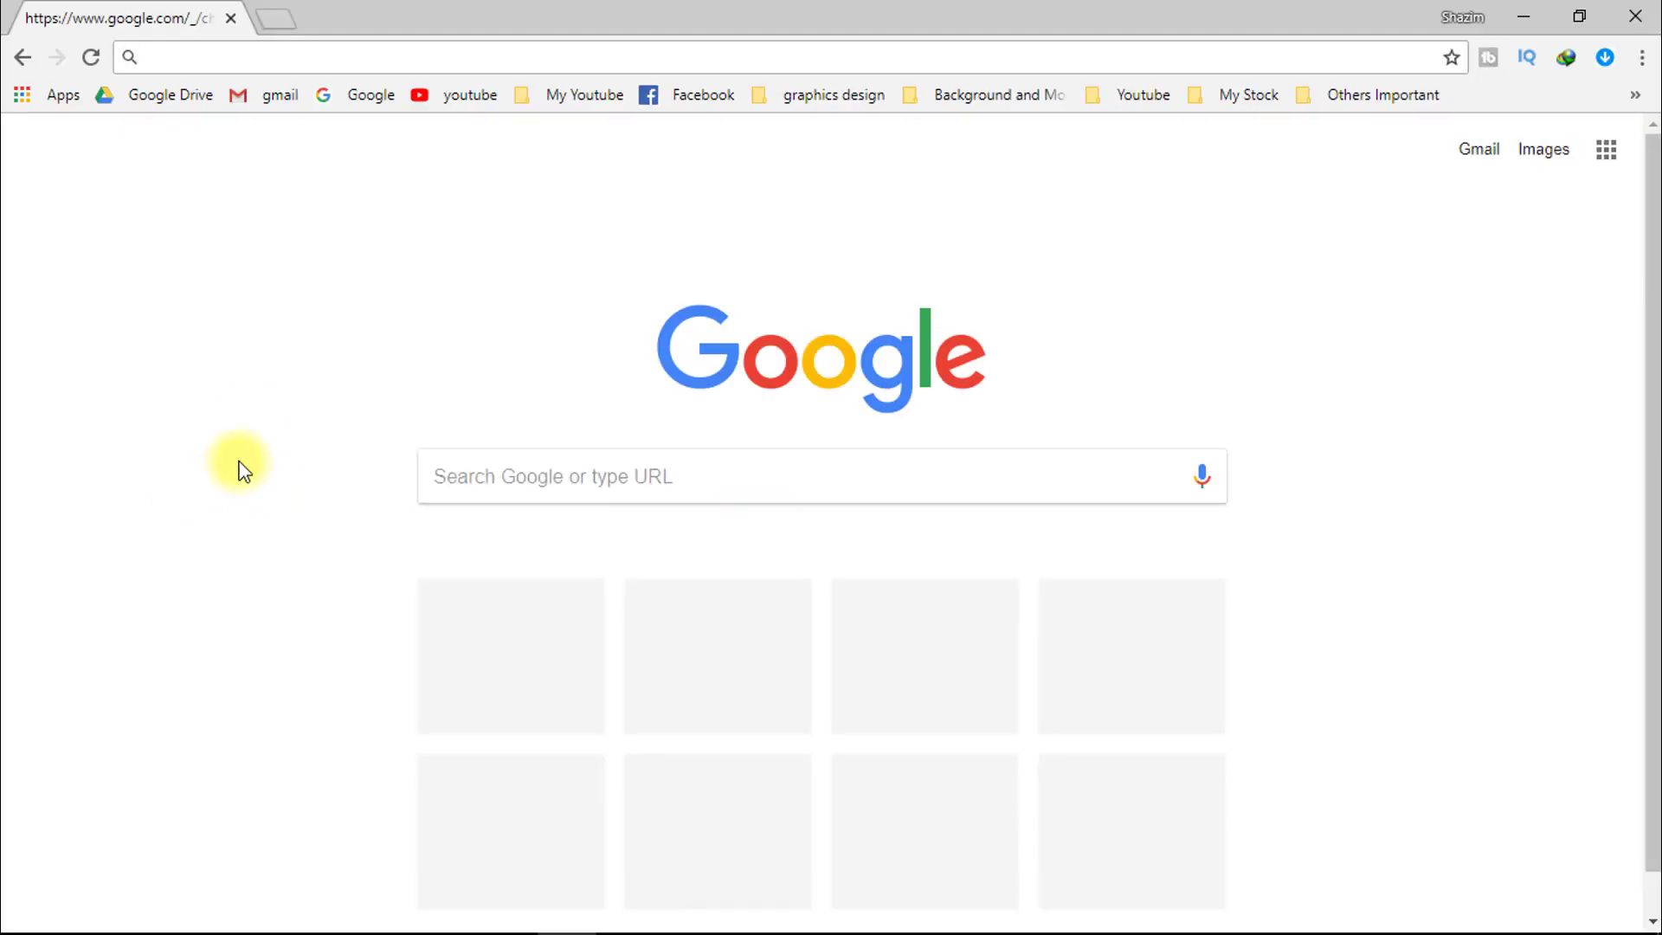
- Paste the copied goo.gl link into Chrome's address bar and load it
right_click(235, 54)
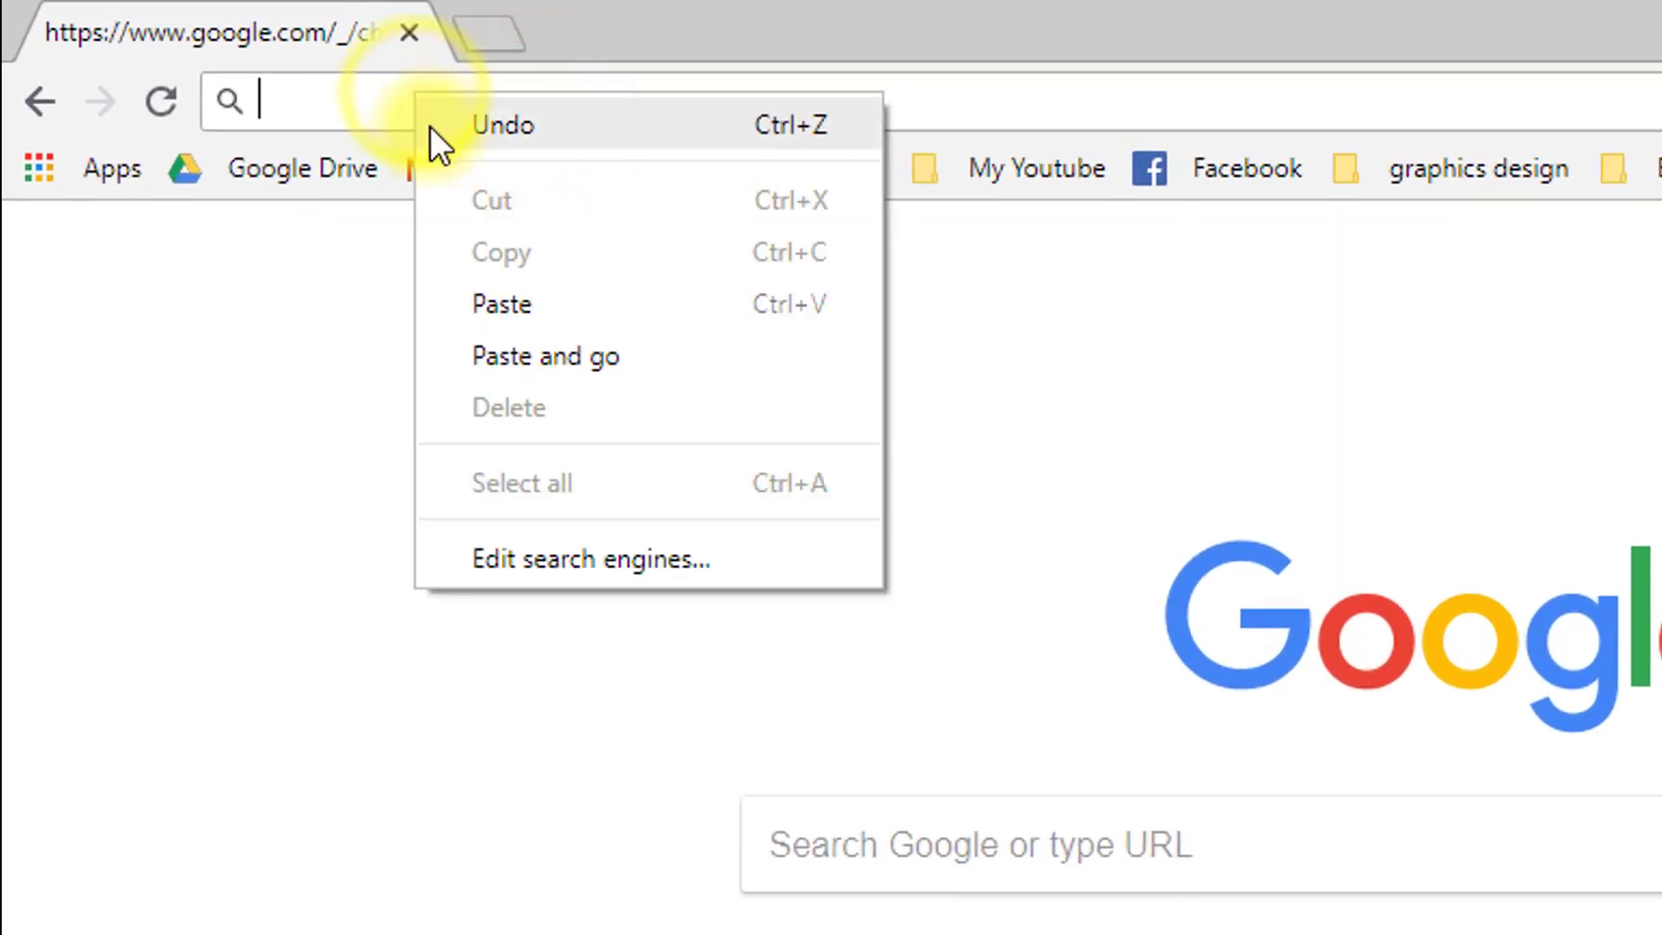
click(562, 360)
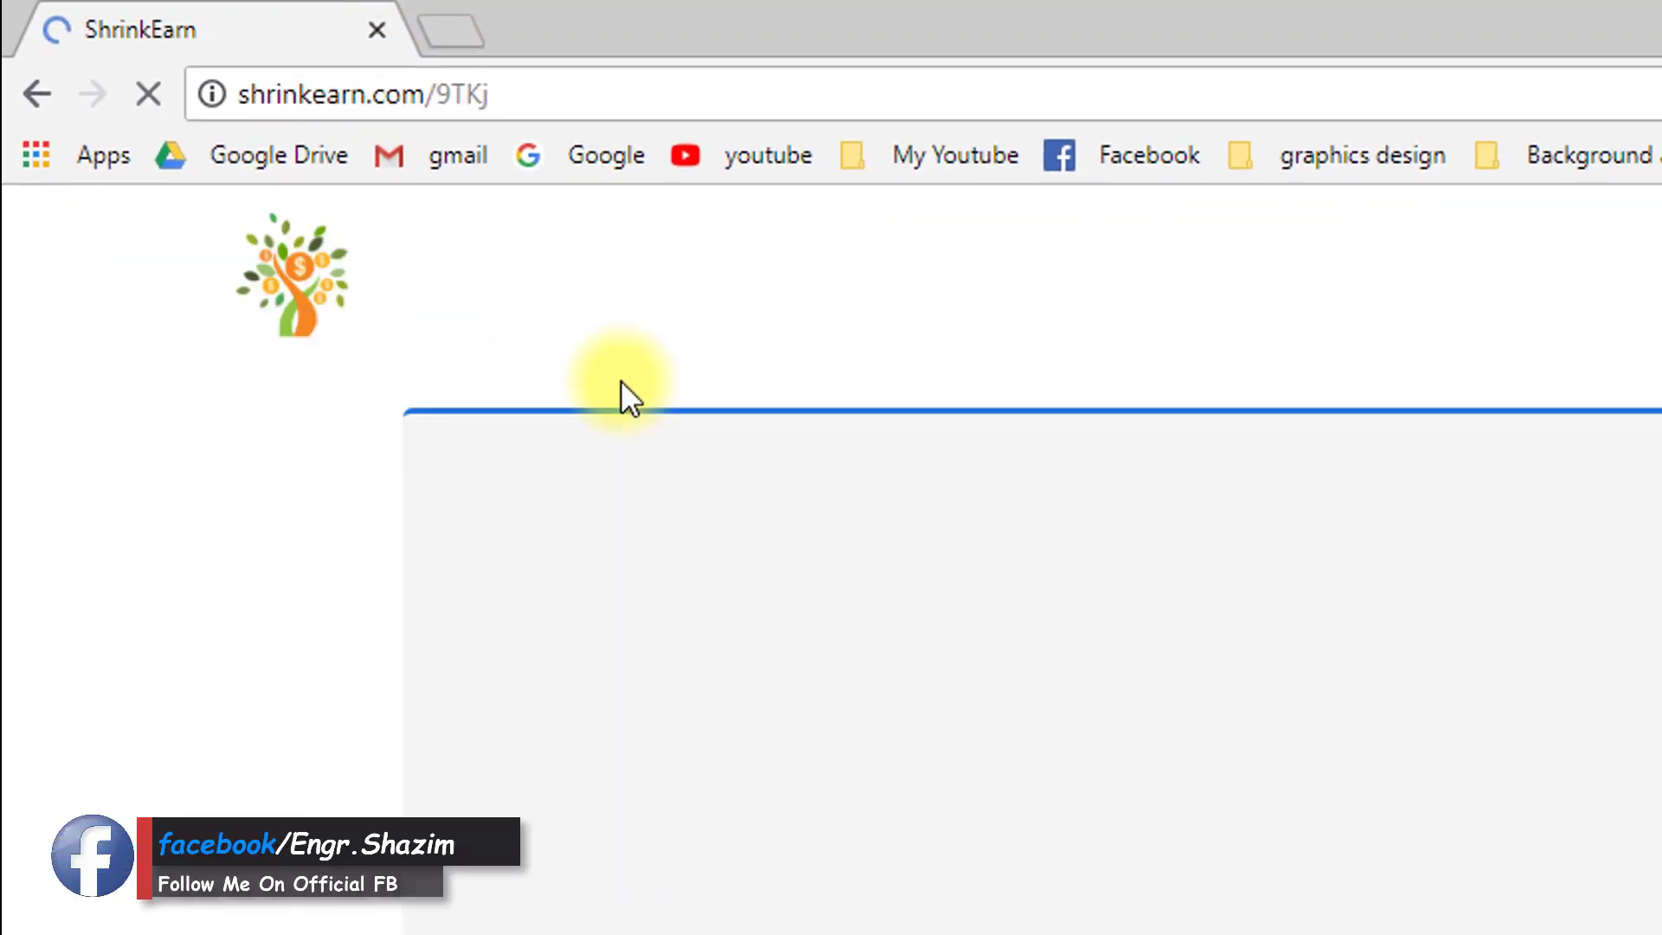
scroll(987, 453, down, 5)
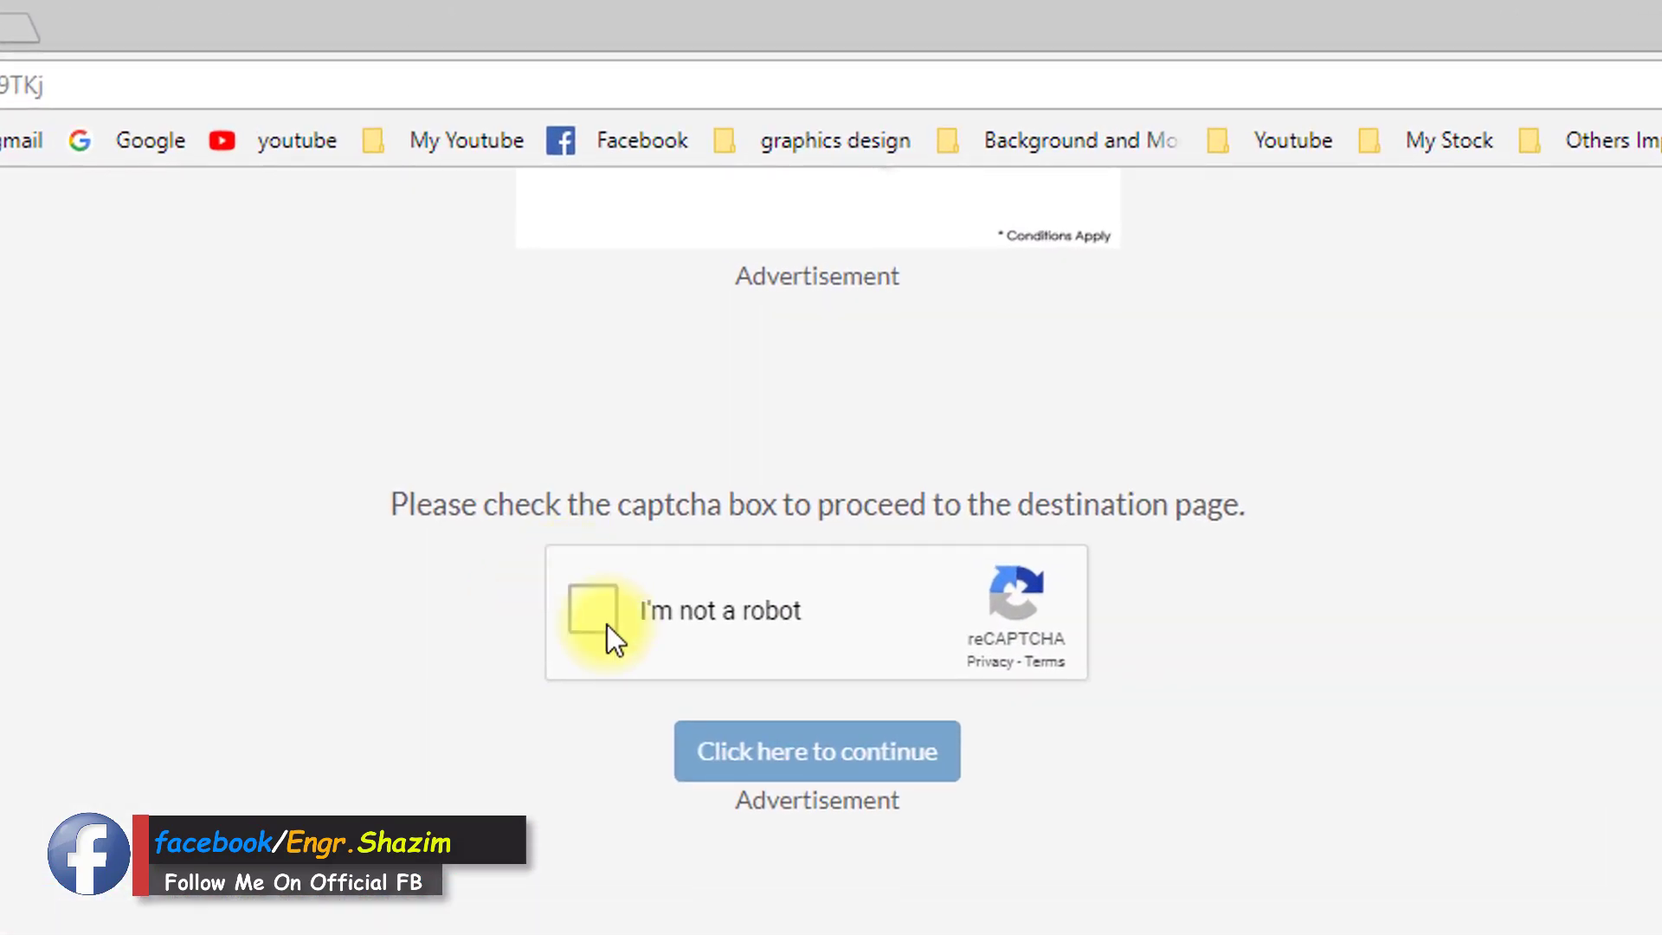
- Tick 'I'm not a robot', select every bus tile, and verify the captcha
click(604, 600)
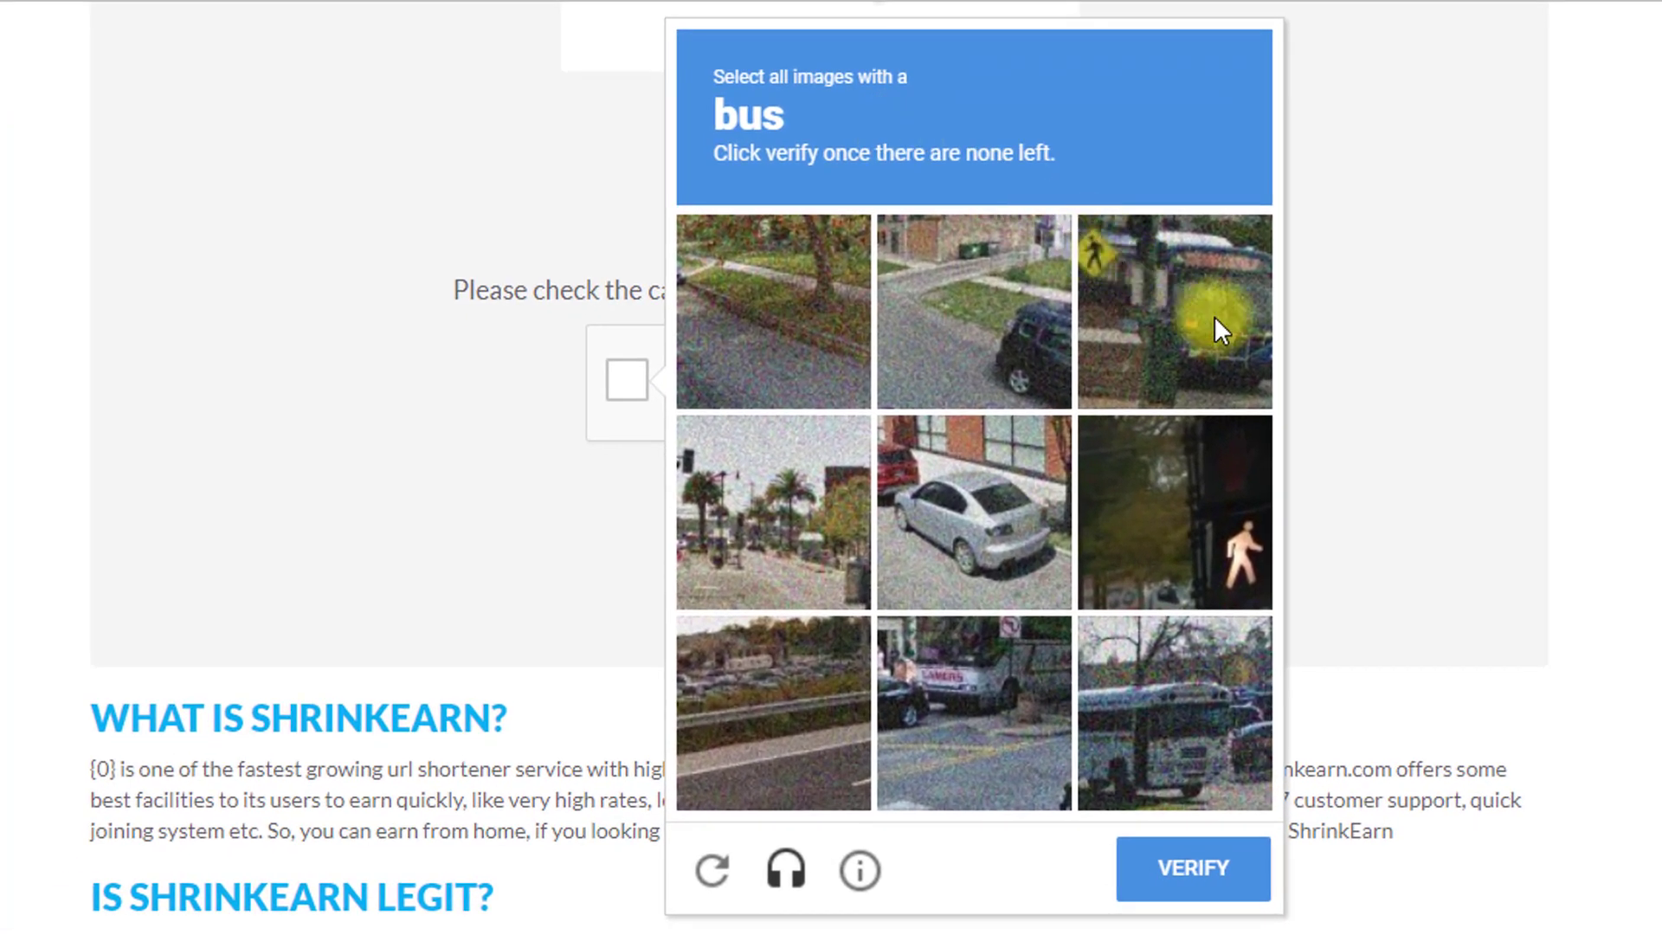
click(1231, 370)
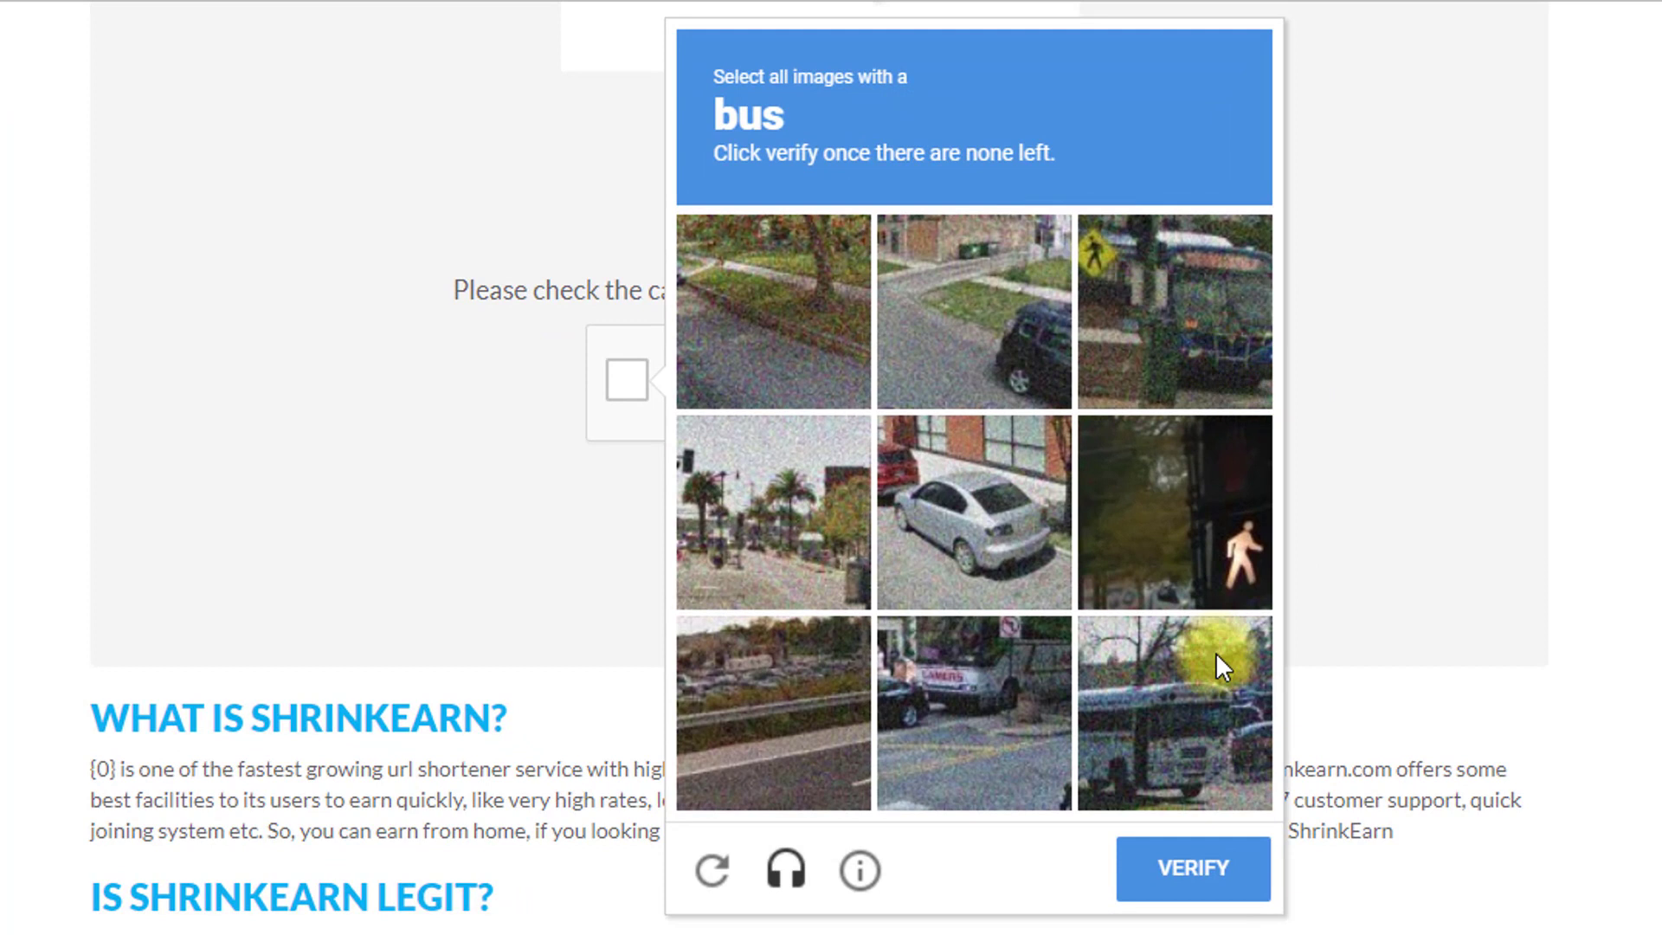
click(1177, 687)
click(1035, 709)
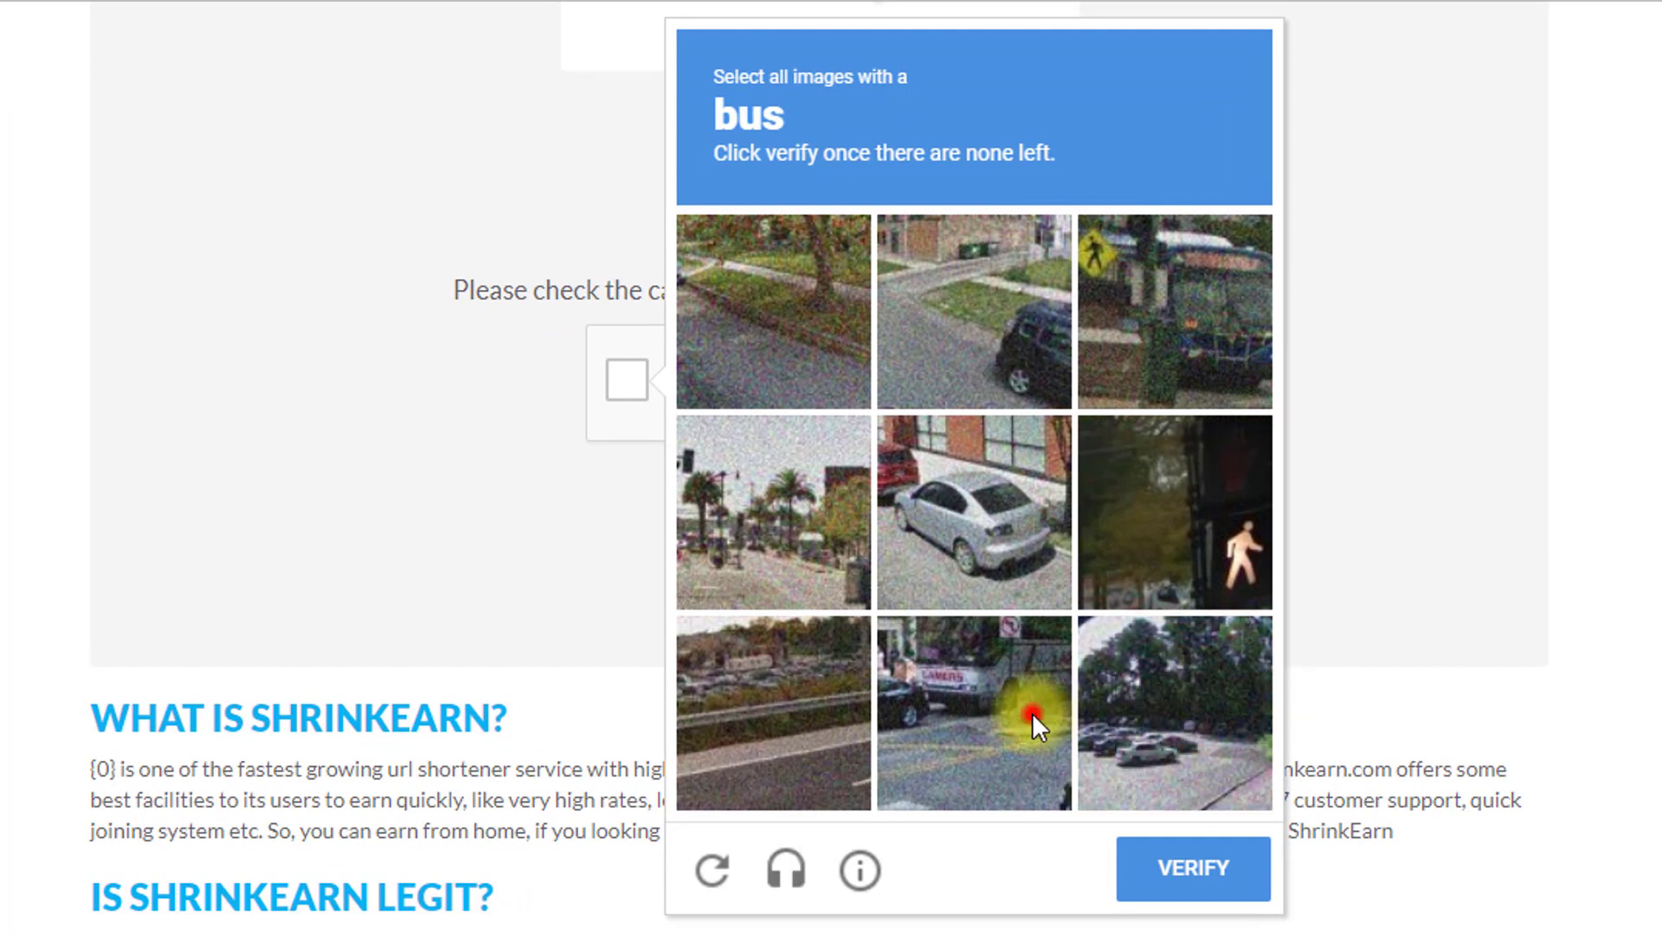
click(1244, 325)
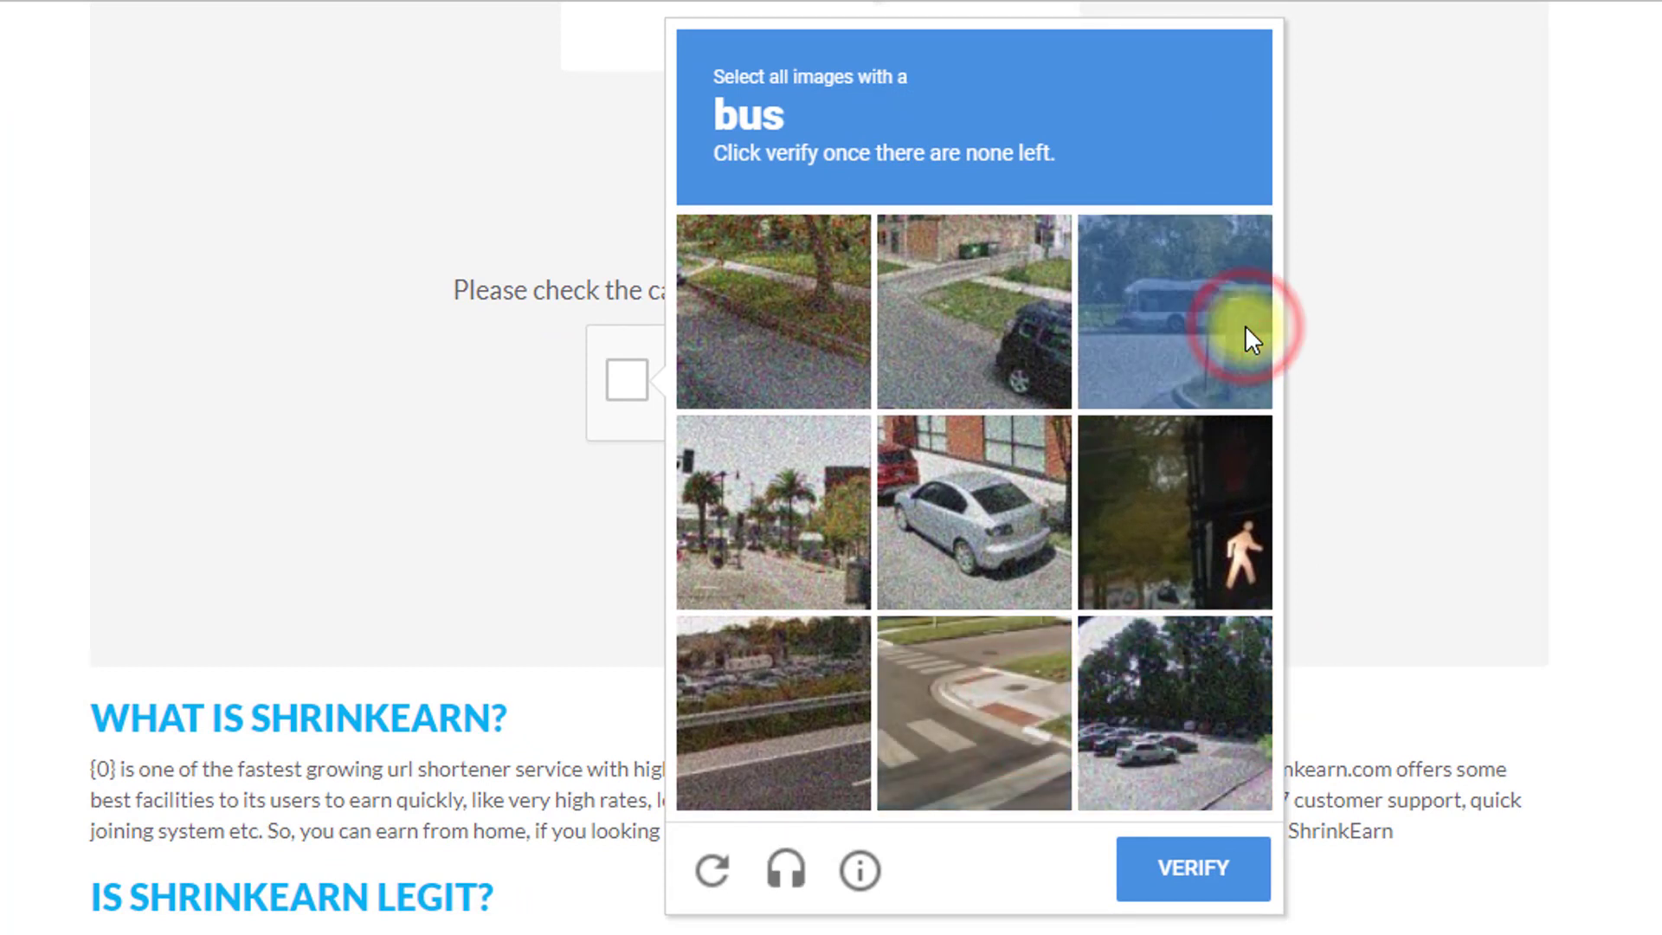
click(1198, 389)
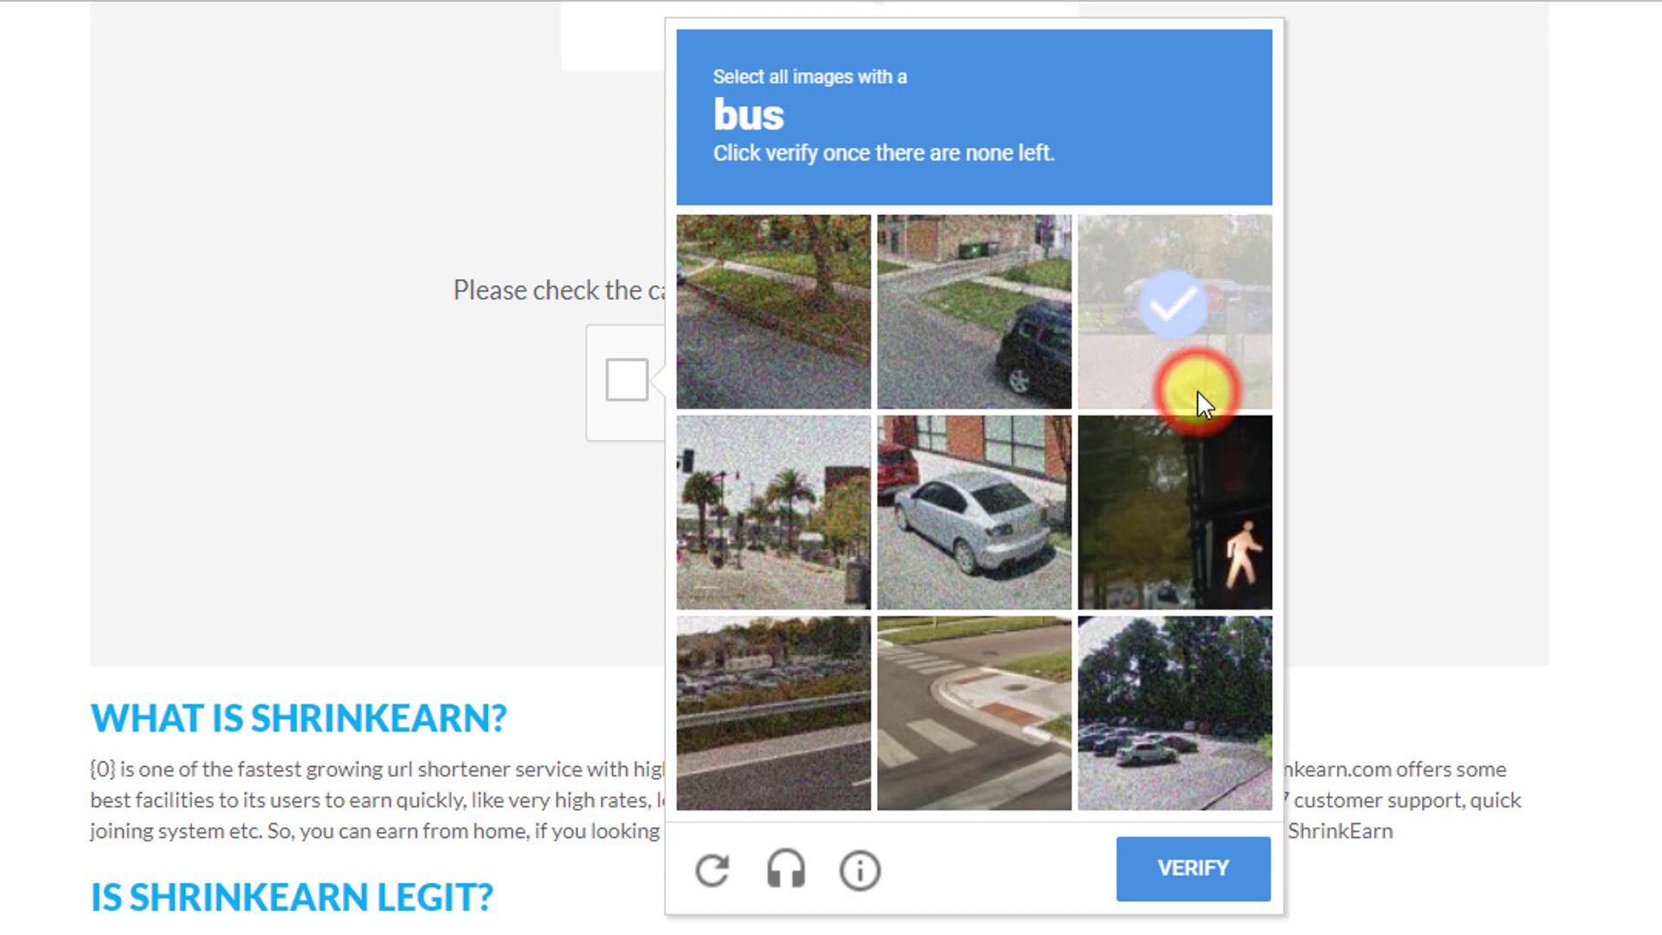
click(1186, 890)
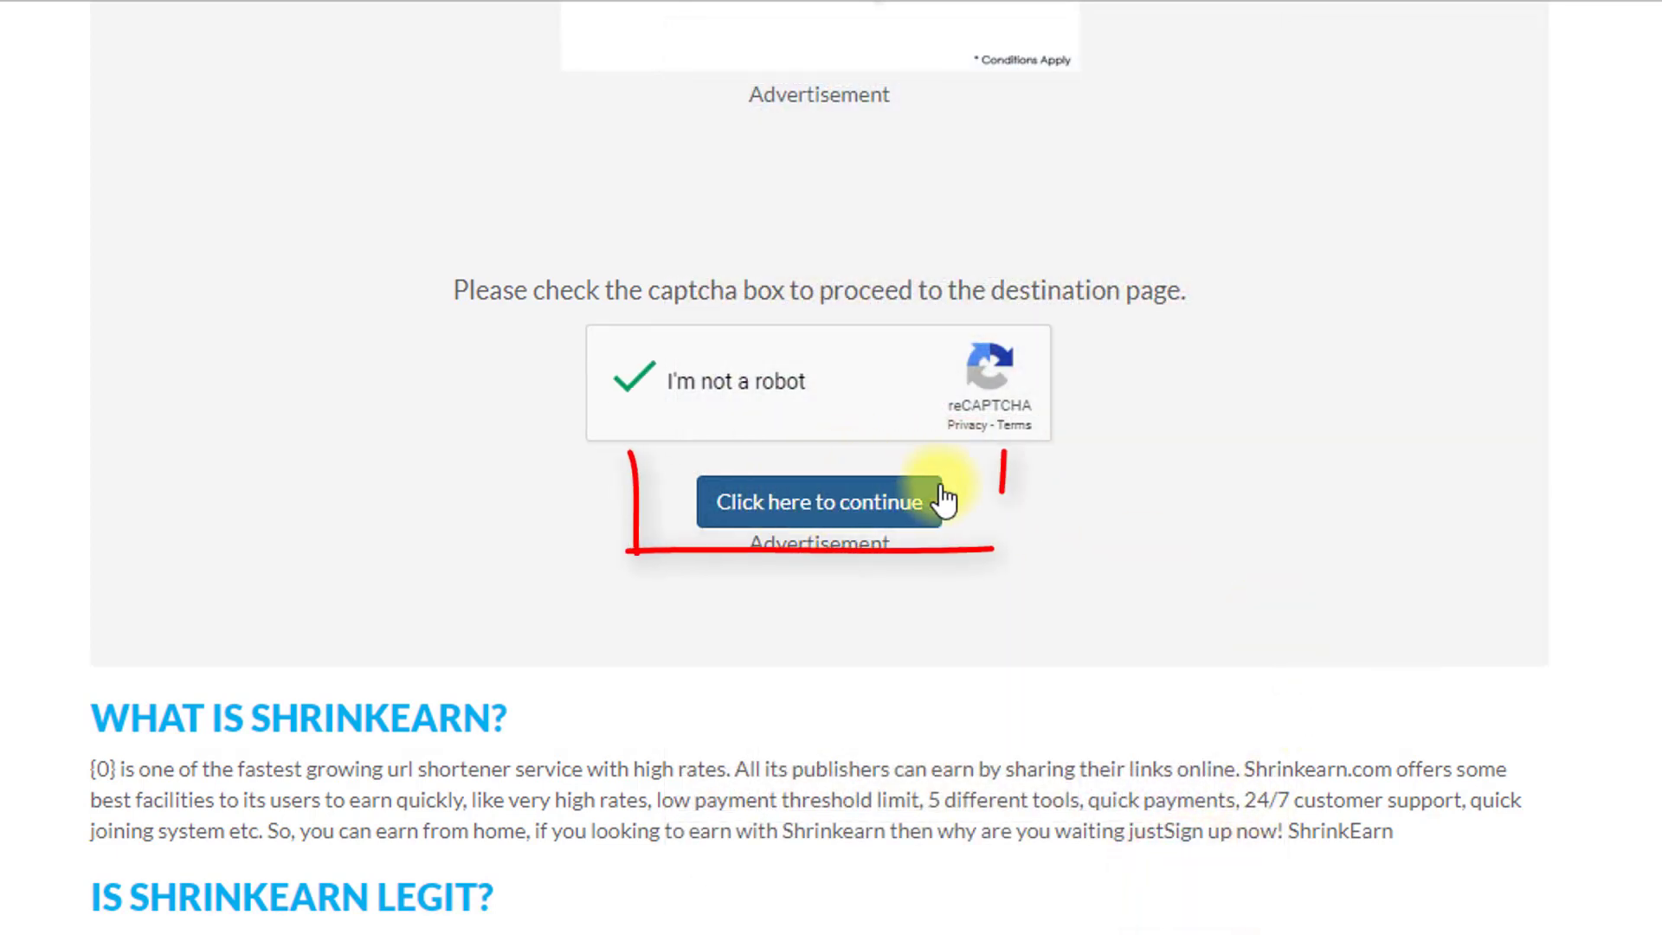
- Continue past the shortener page to the MediaFire download for the 1.81 MB ZIP
click(850, 506)
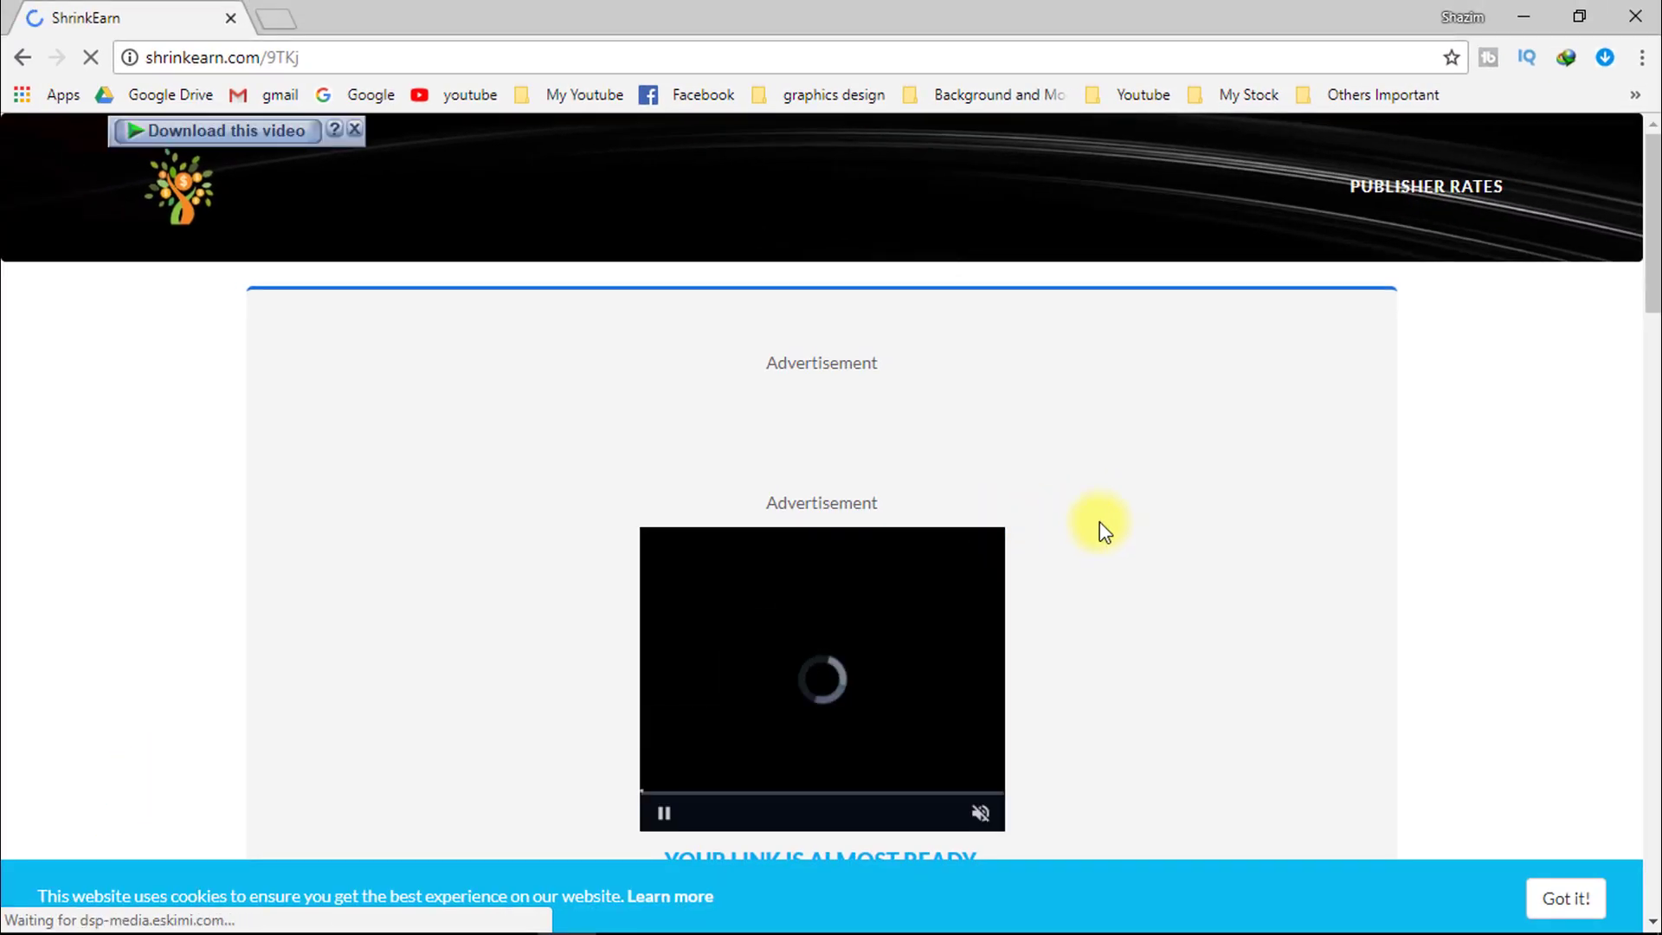
scroll(1100, 521, down, 3)
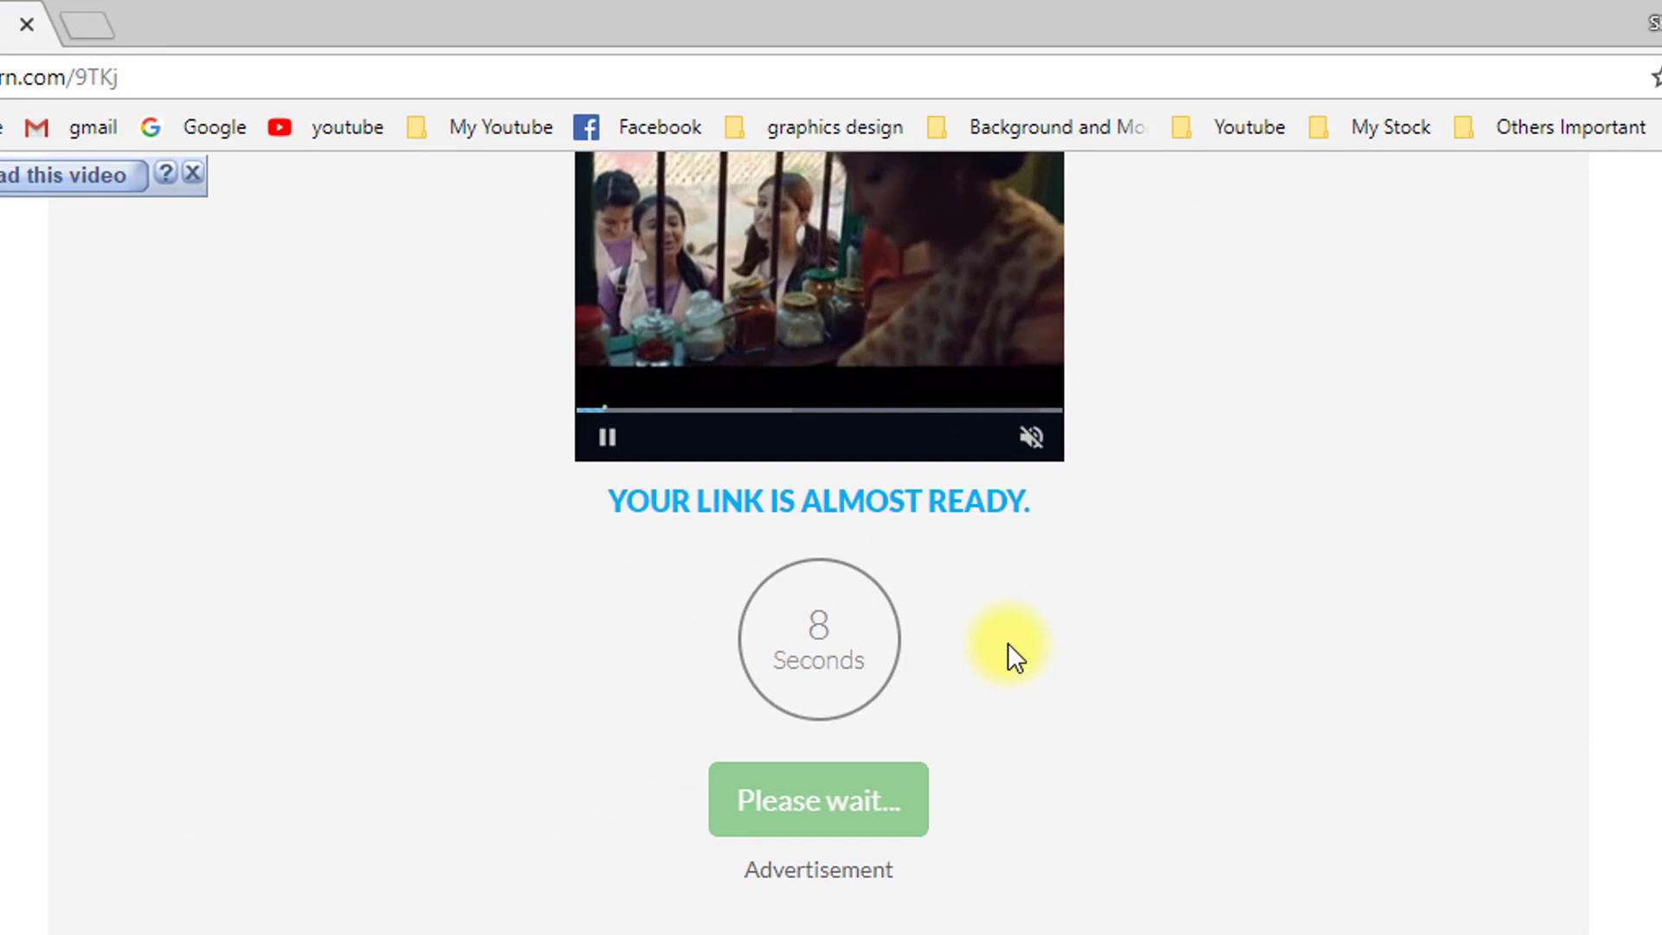
scroll(1060, 663, down, 2)
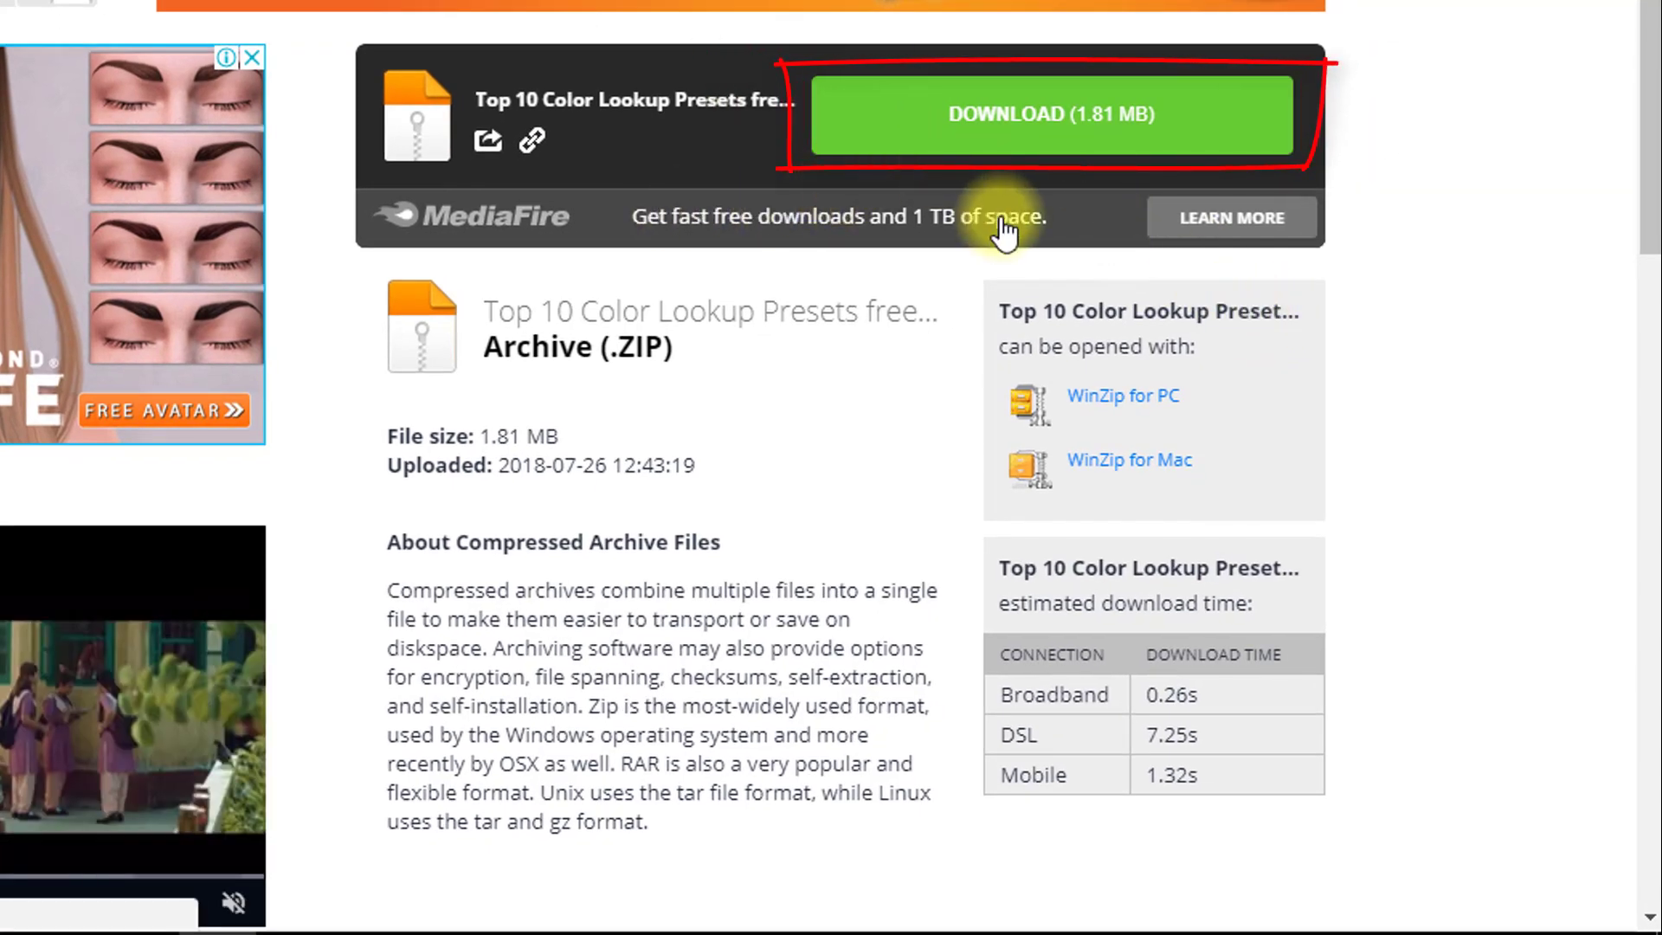
- Download the 1.81 MB presets ZIP through IDM, dismiss the completion notice, and minimize Chrome
click(1078, 130)
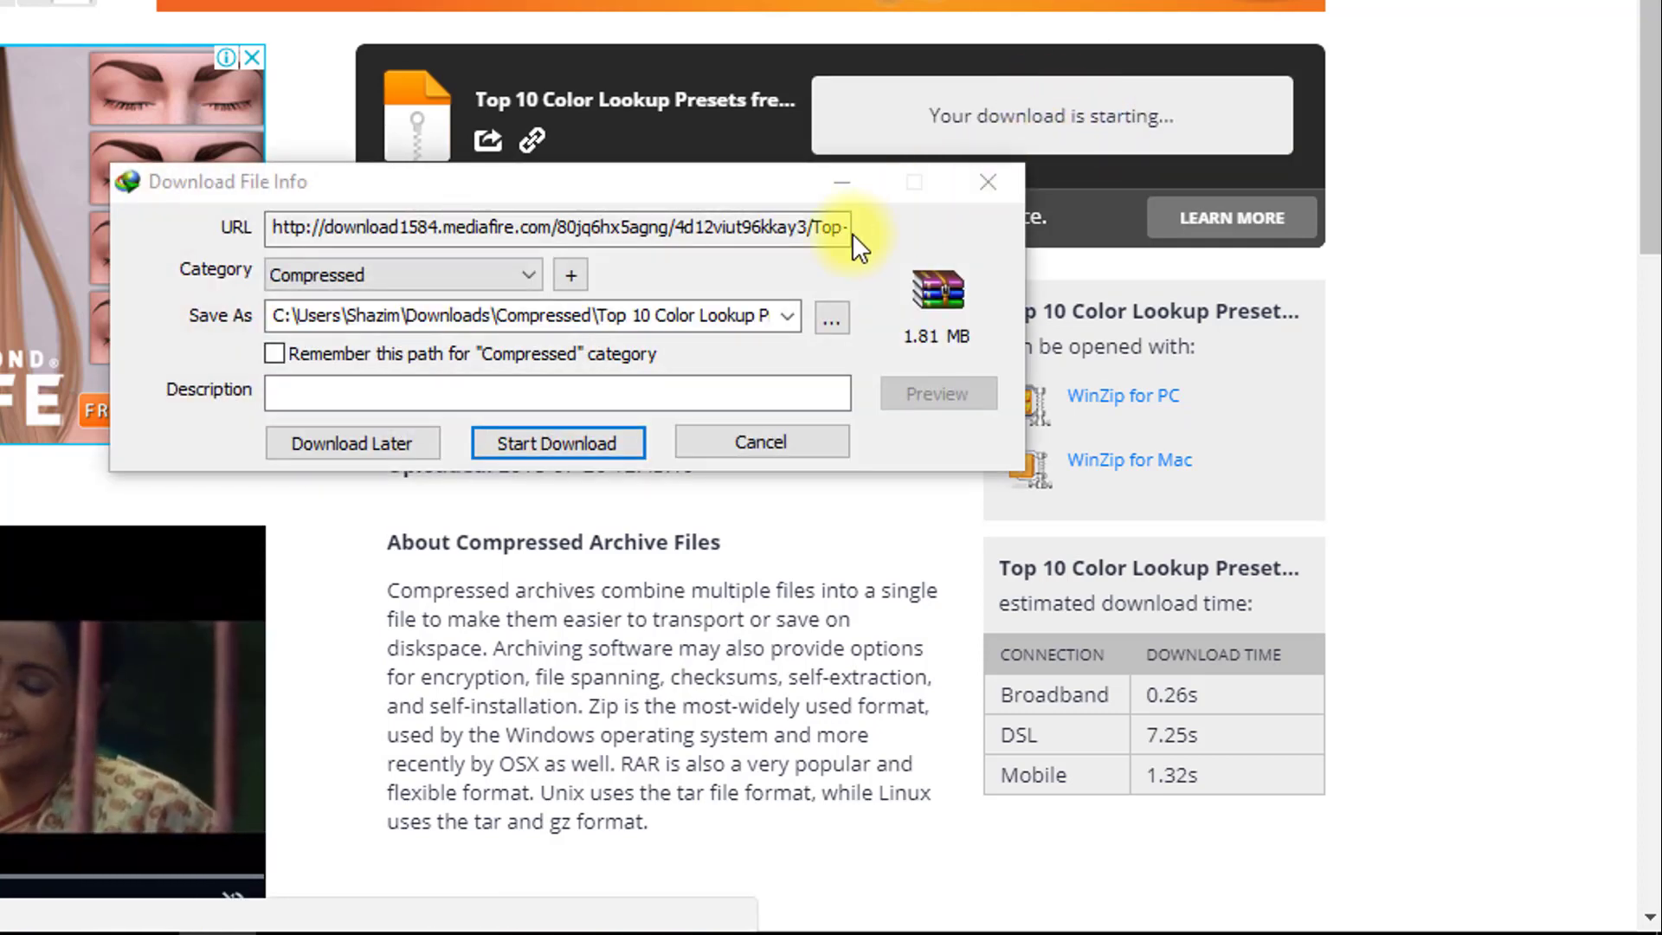
click(576, 442)
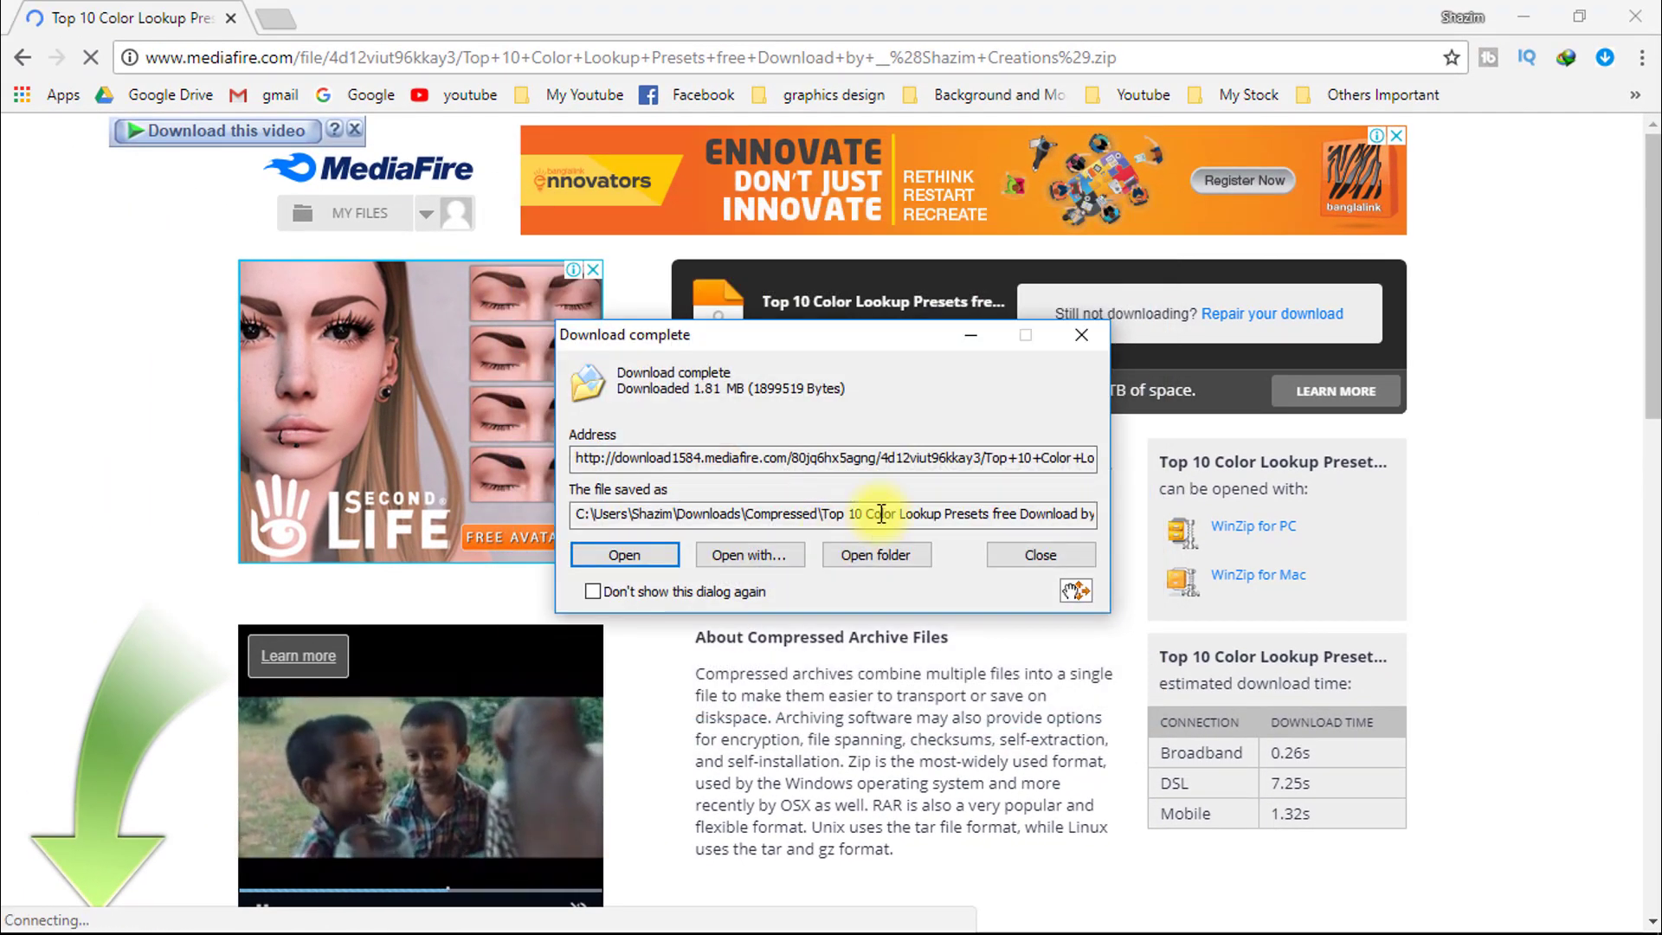
click(1082, 336)
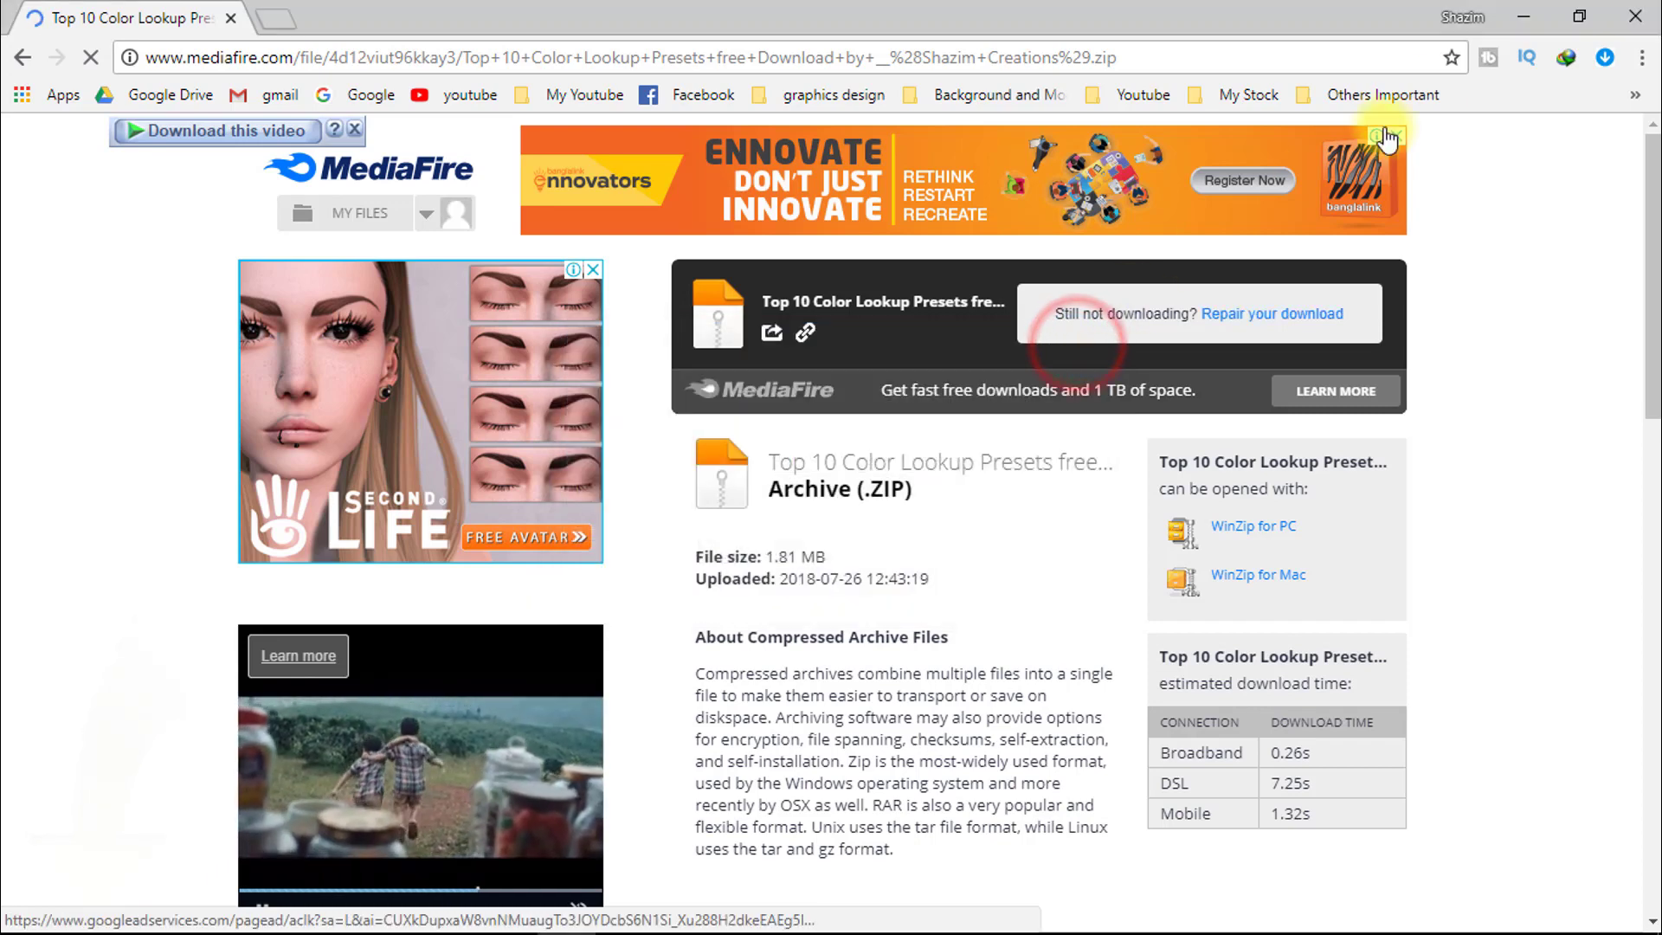
click(1519, 17)
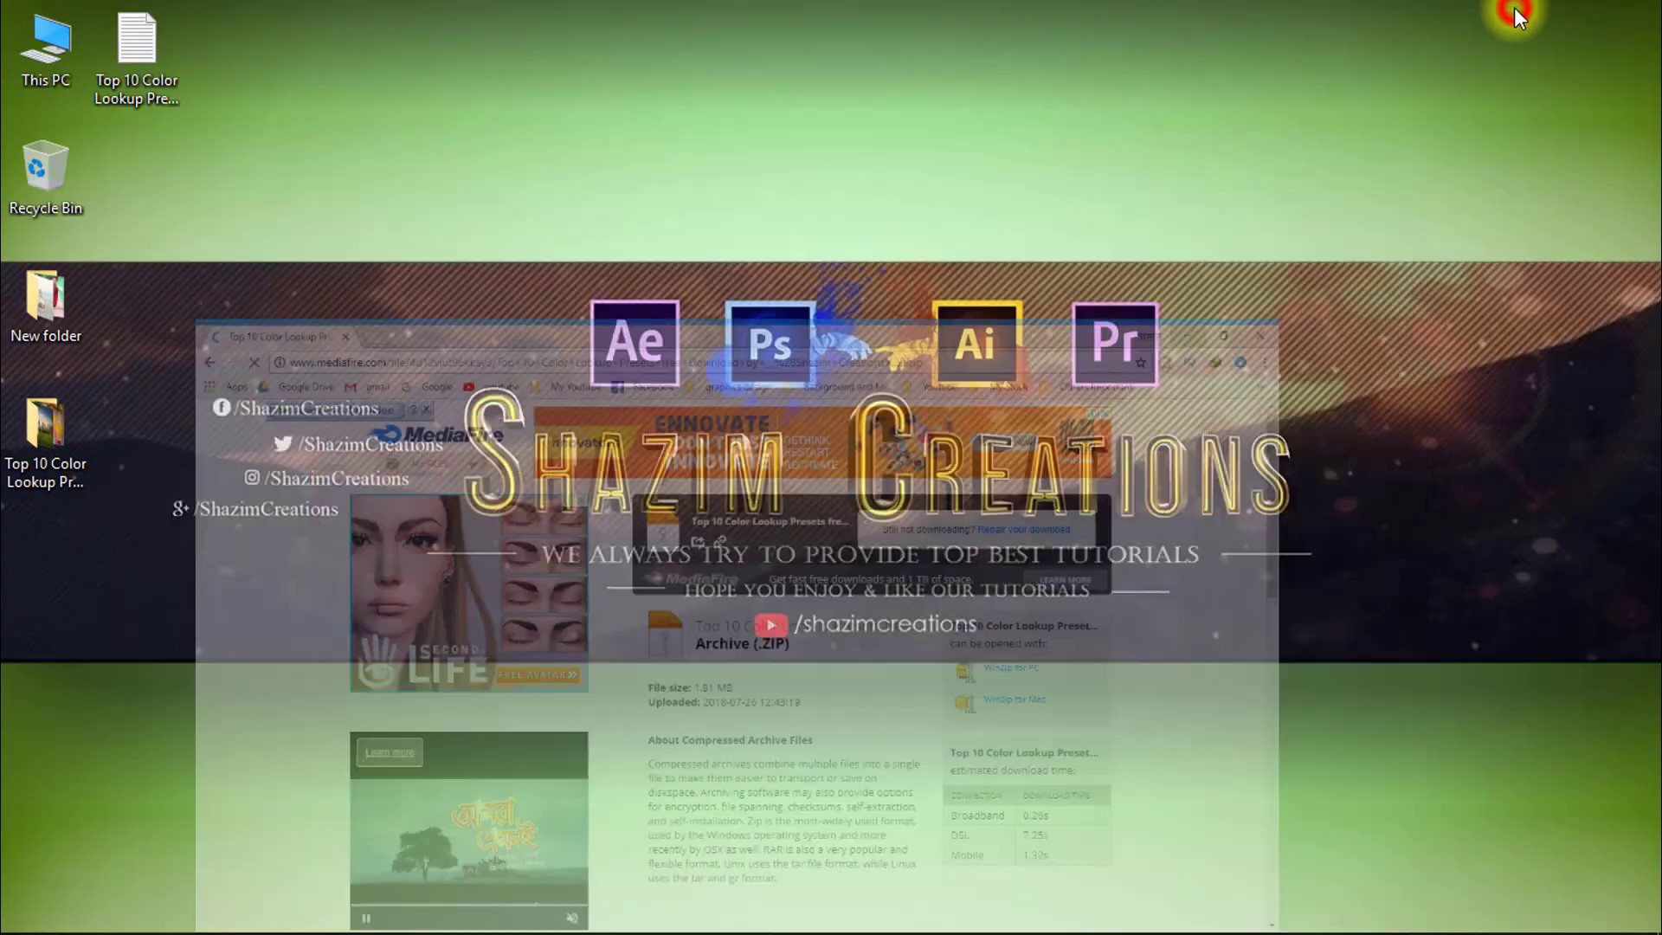
- Move the presets ZIP from Downloads\Compressed onto the desktop beside the Recycle Bin
double_click(54, 41)
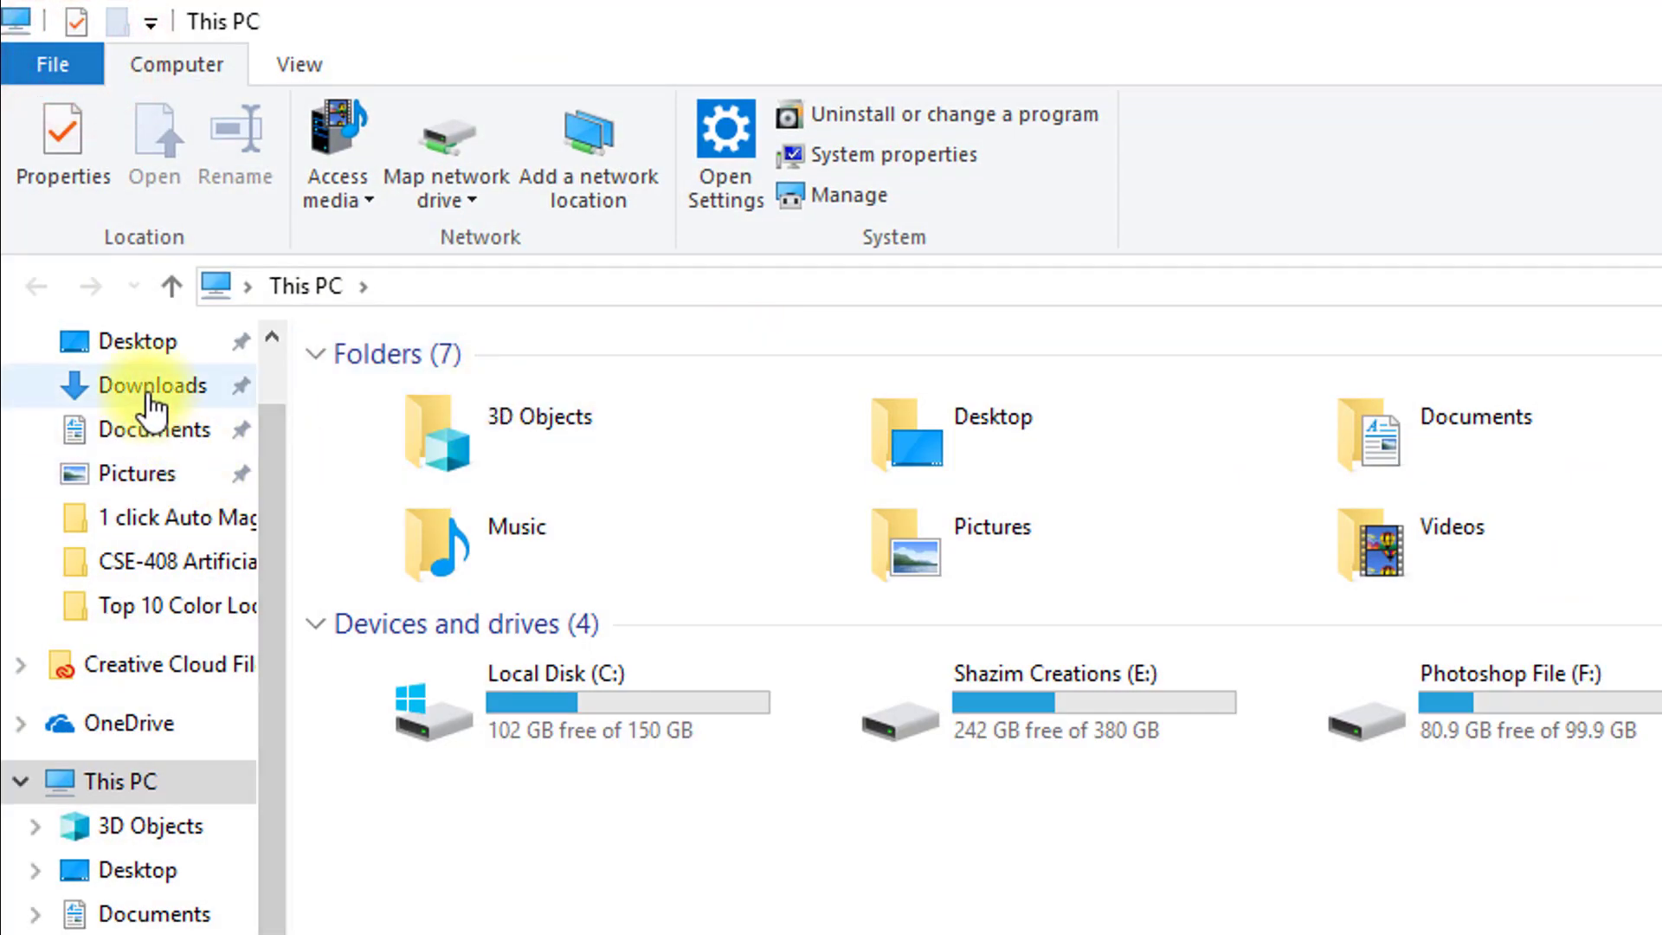
click(108, 388)
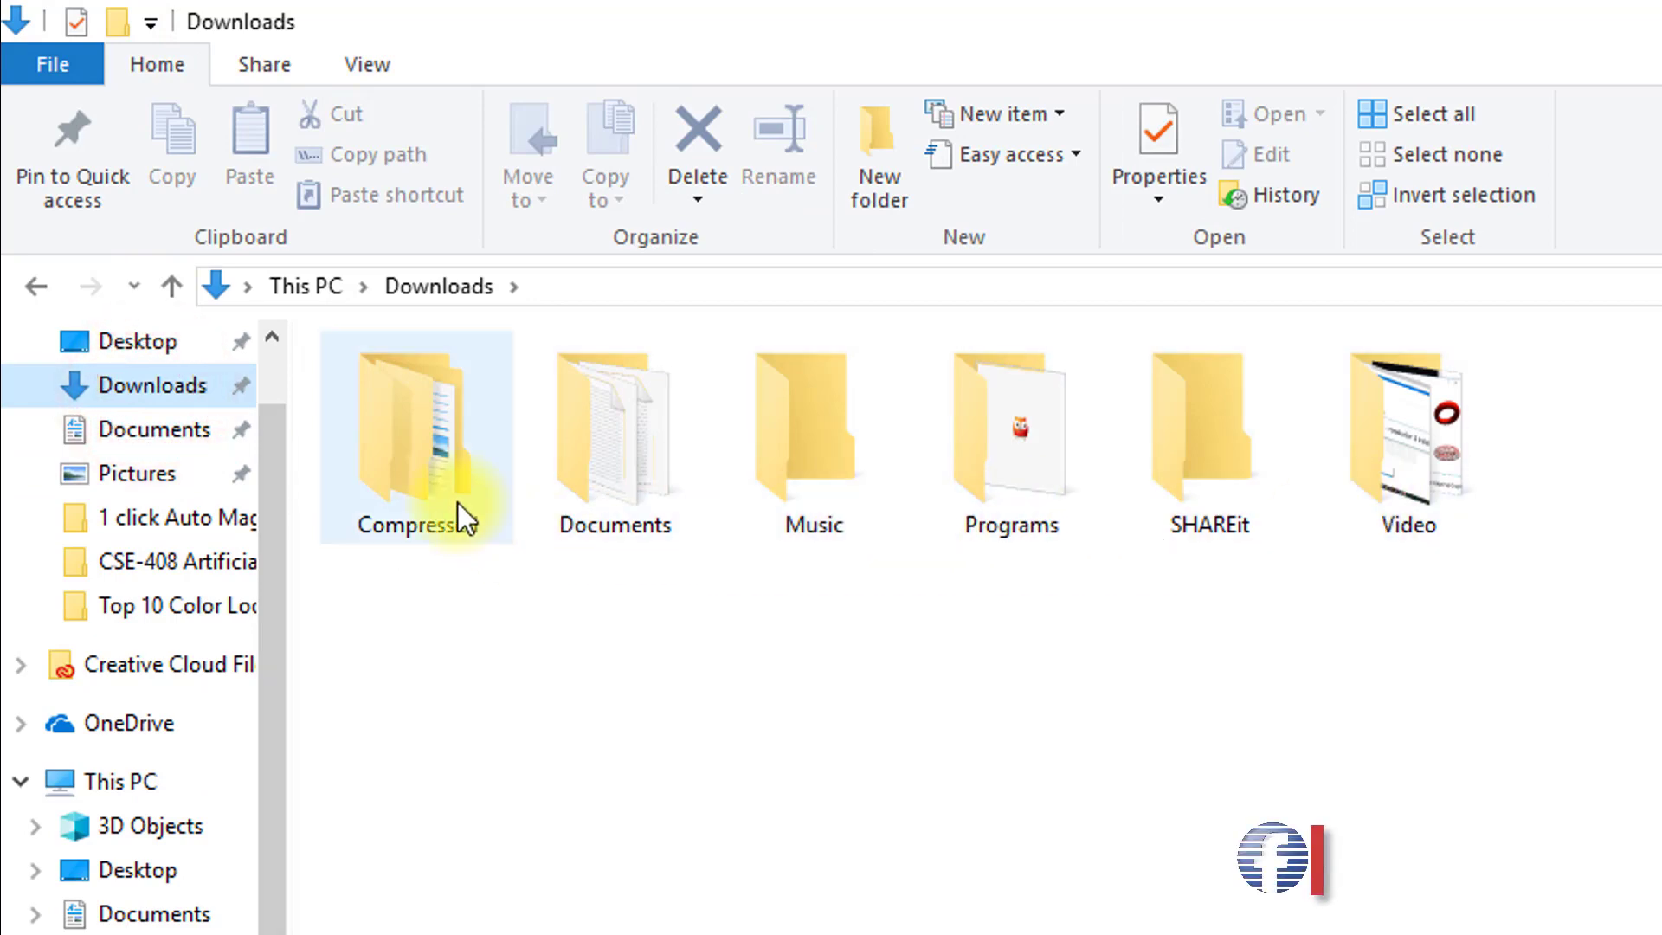
double_click(432, 486)
click(449, 400)
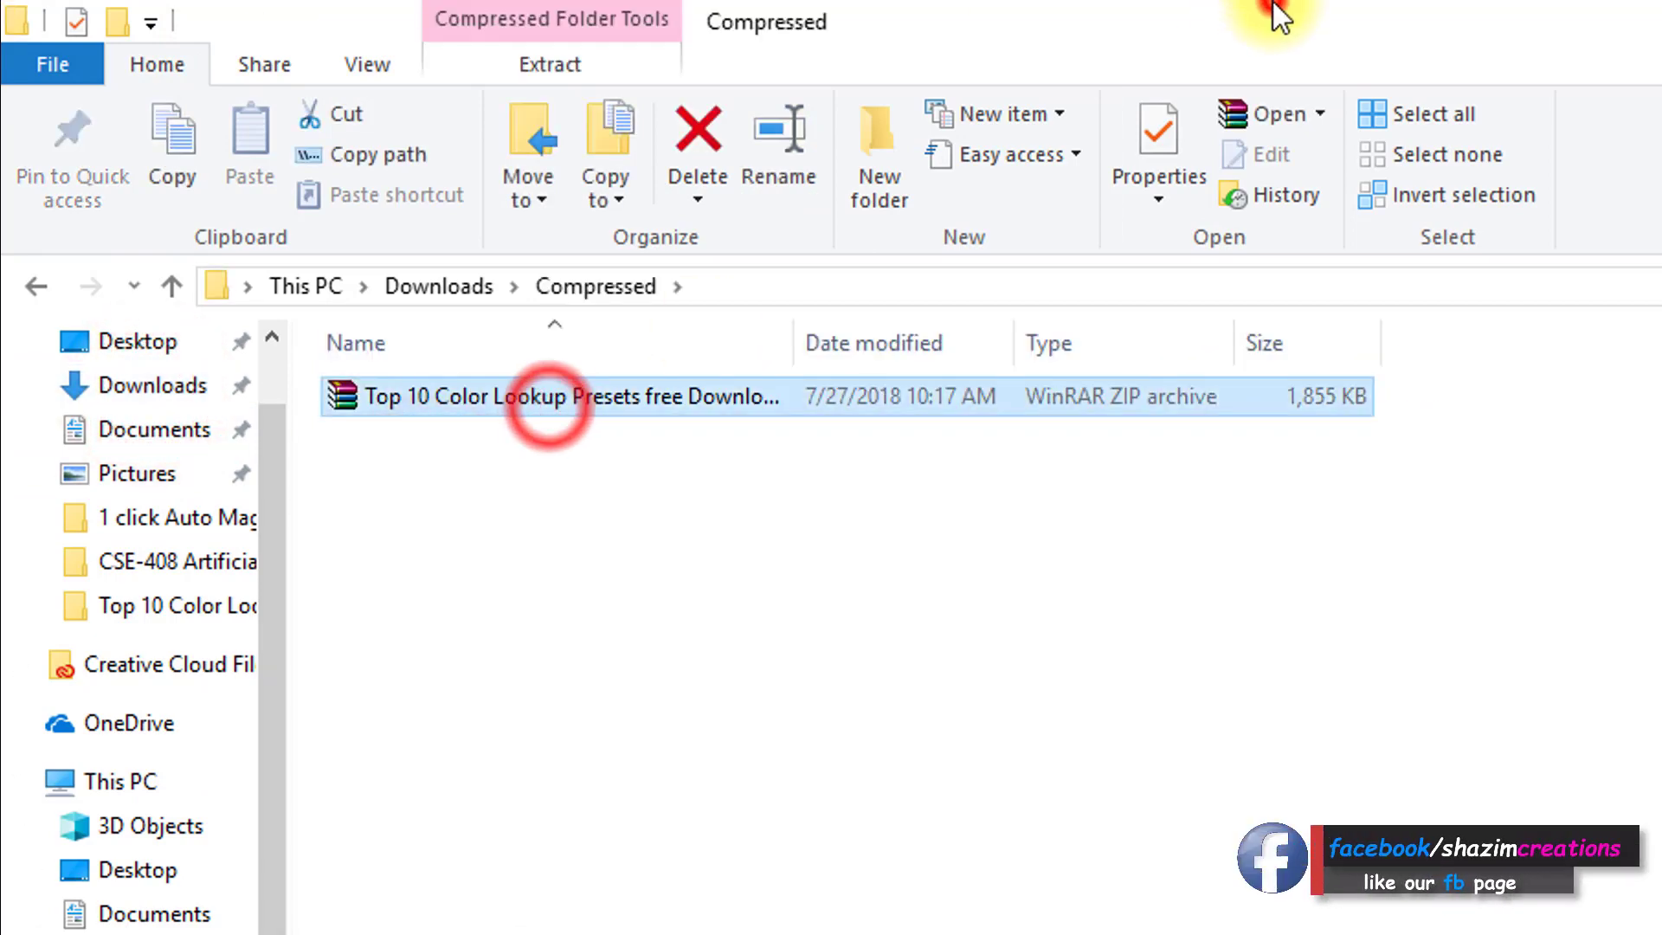
drag(1065, 104, 1239, 100)
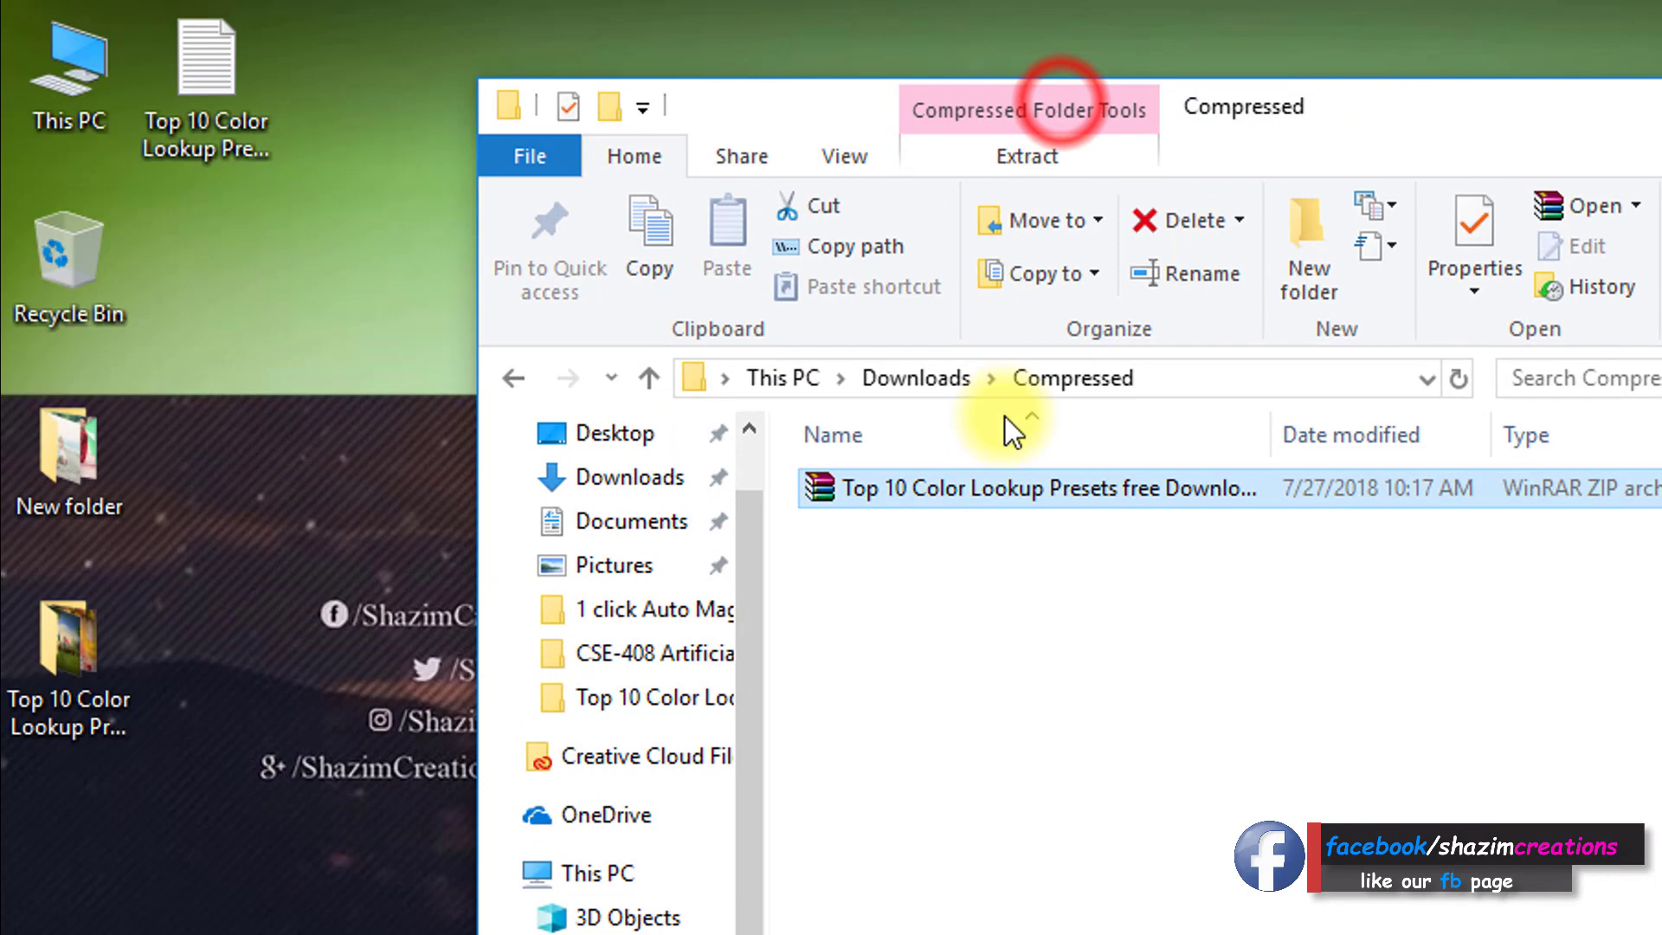
drag(936, 487, 284, 311)
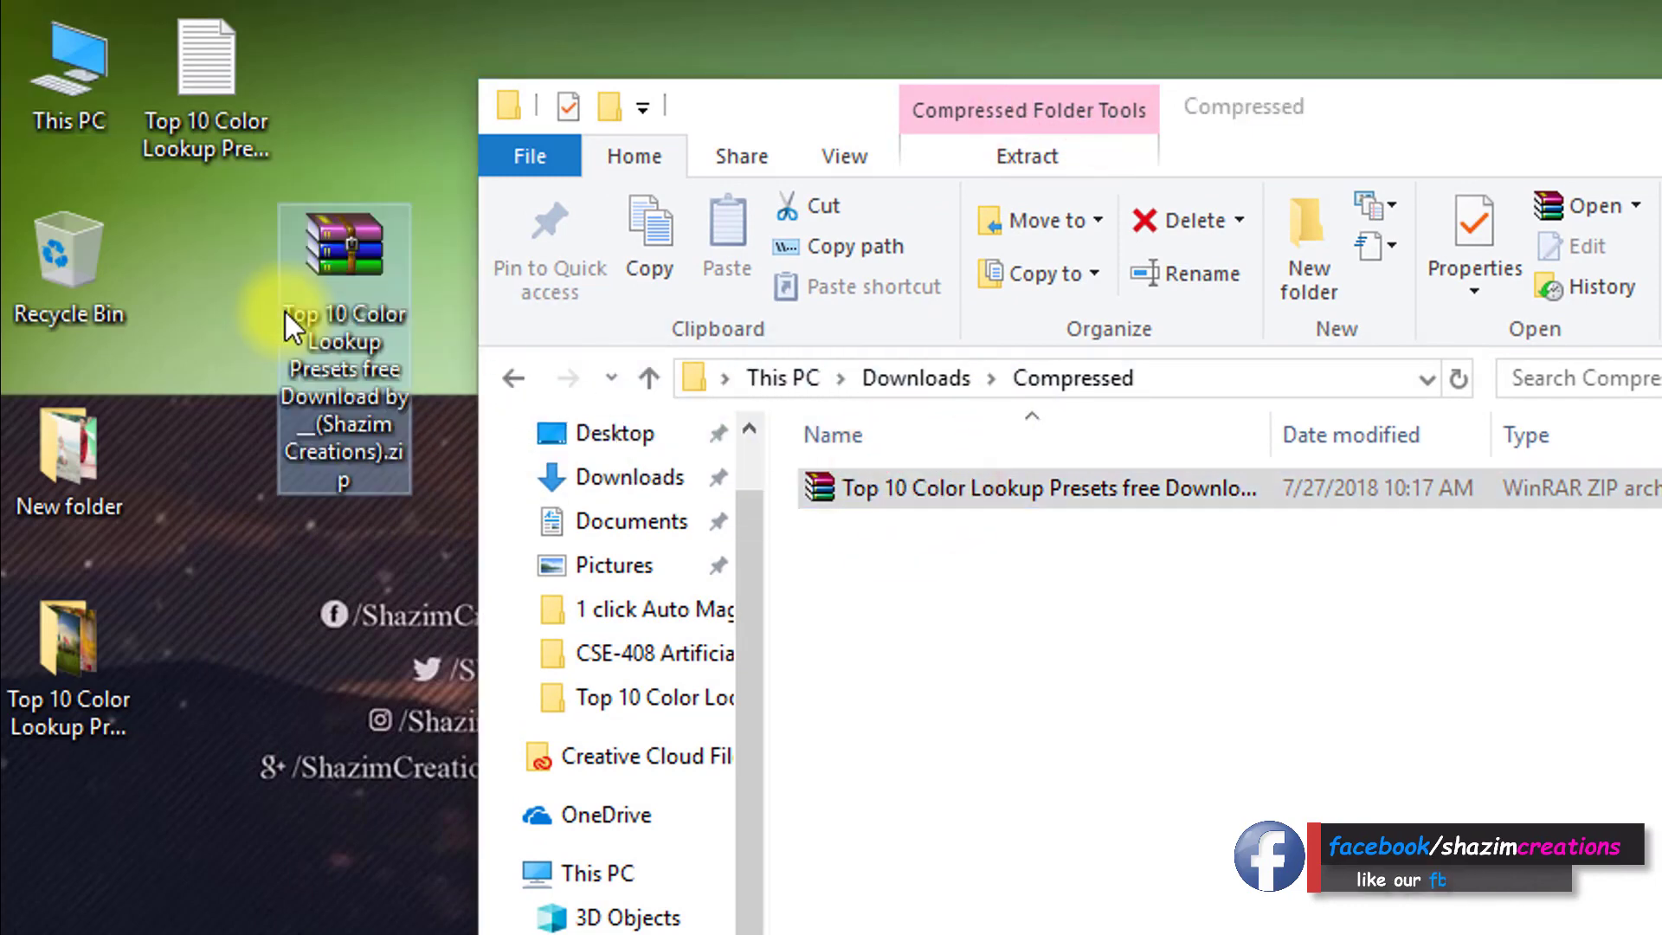
drag(342, 242, 223, 218)
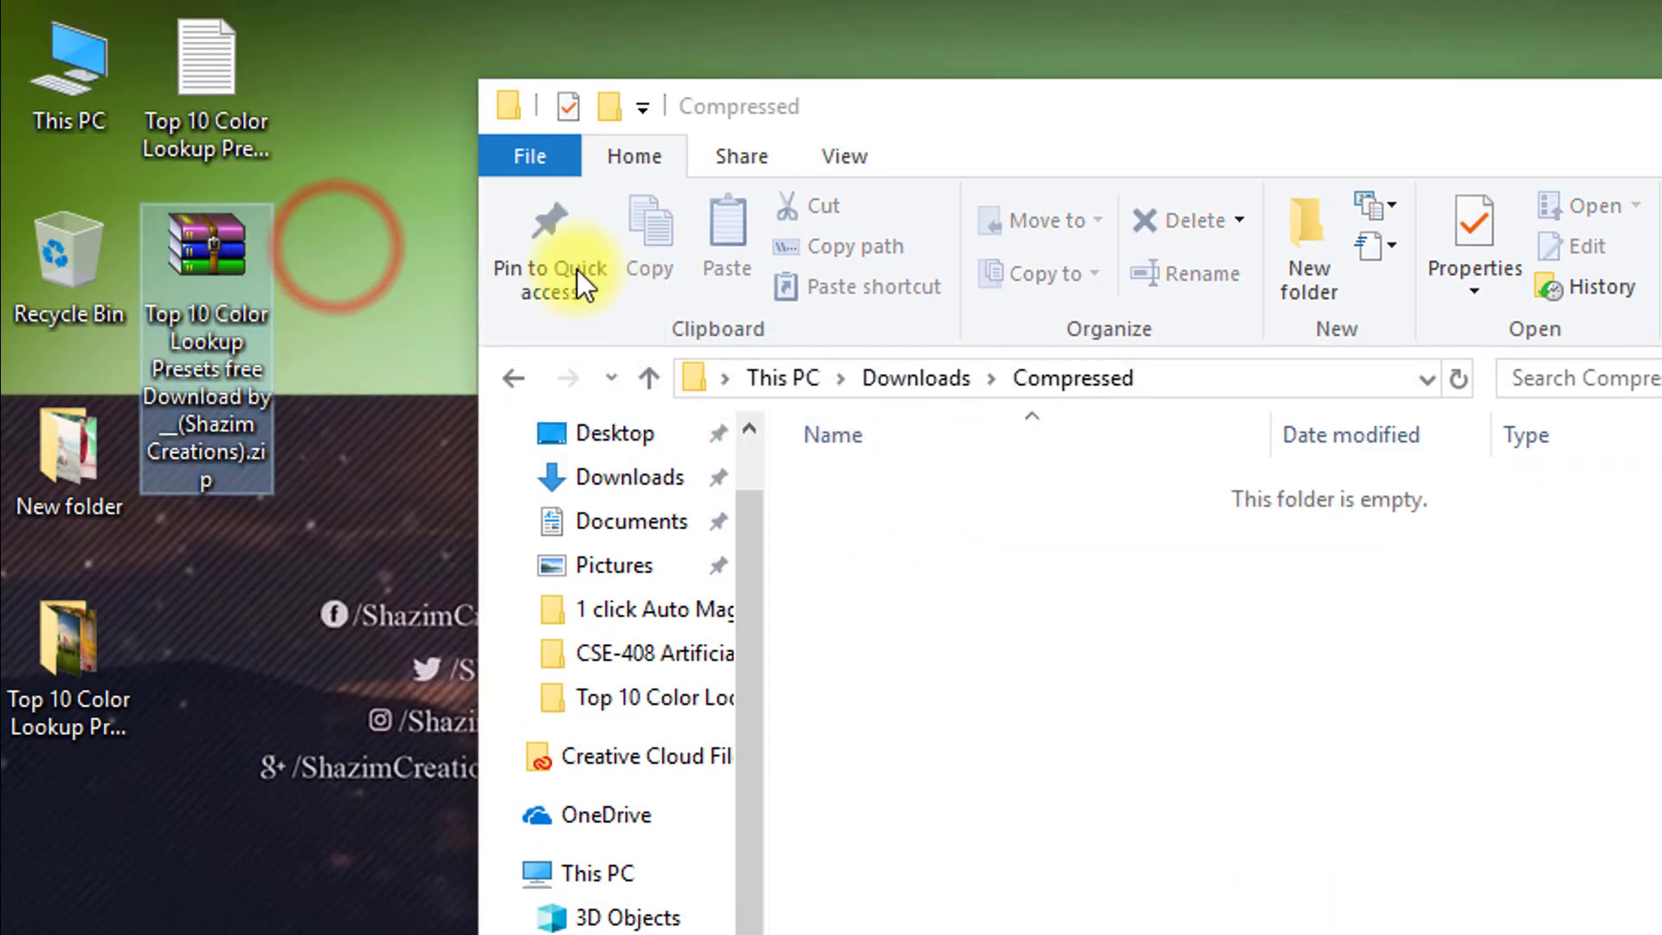
key(super+d)
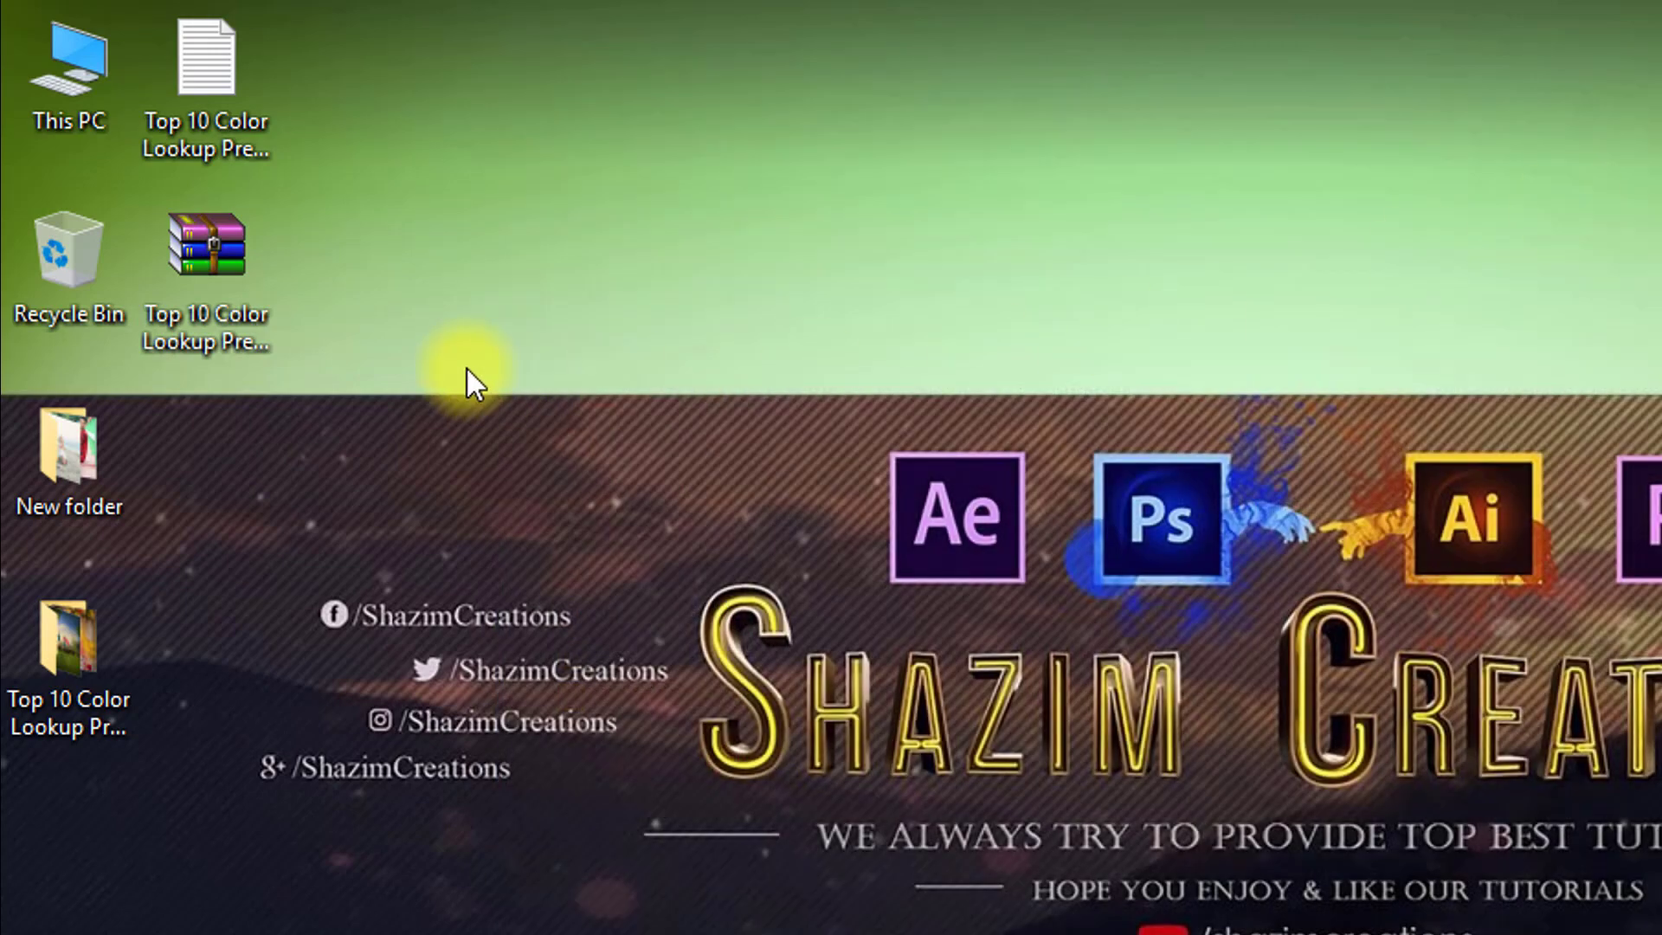
- Extract the ZIP with WinRAR into a Top 10 Color Lookup Presets folder on the desktop
right_click(237, 260)
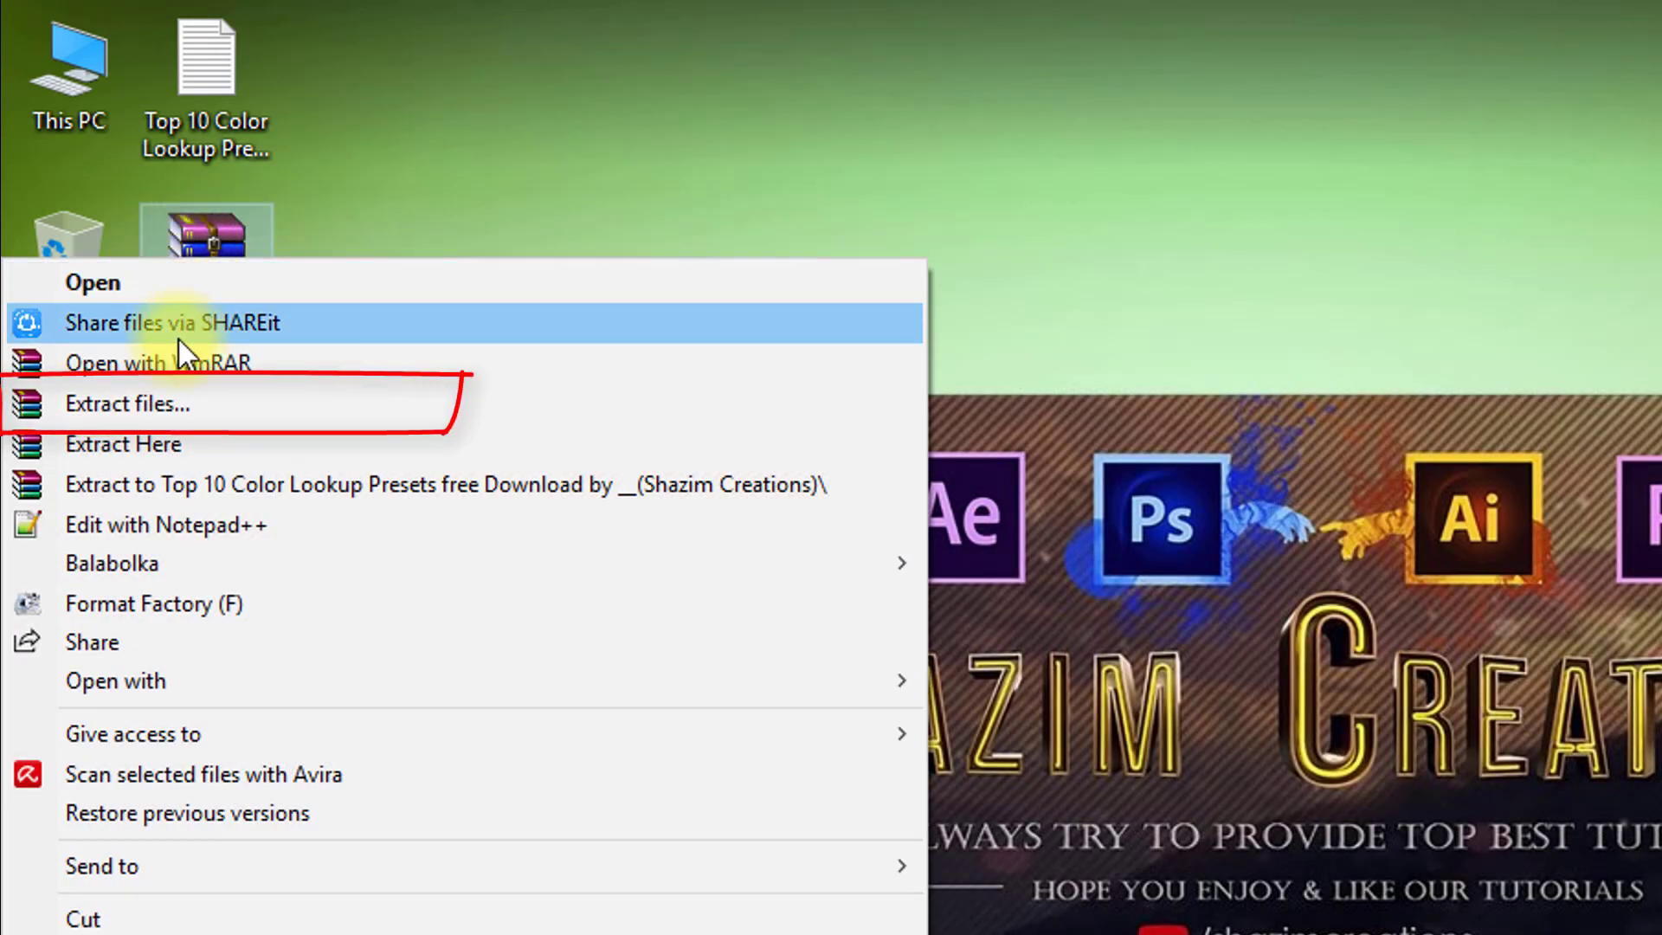
click(122, 403)
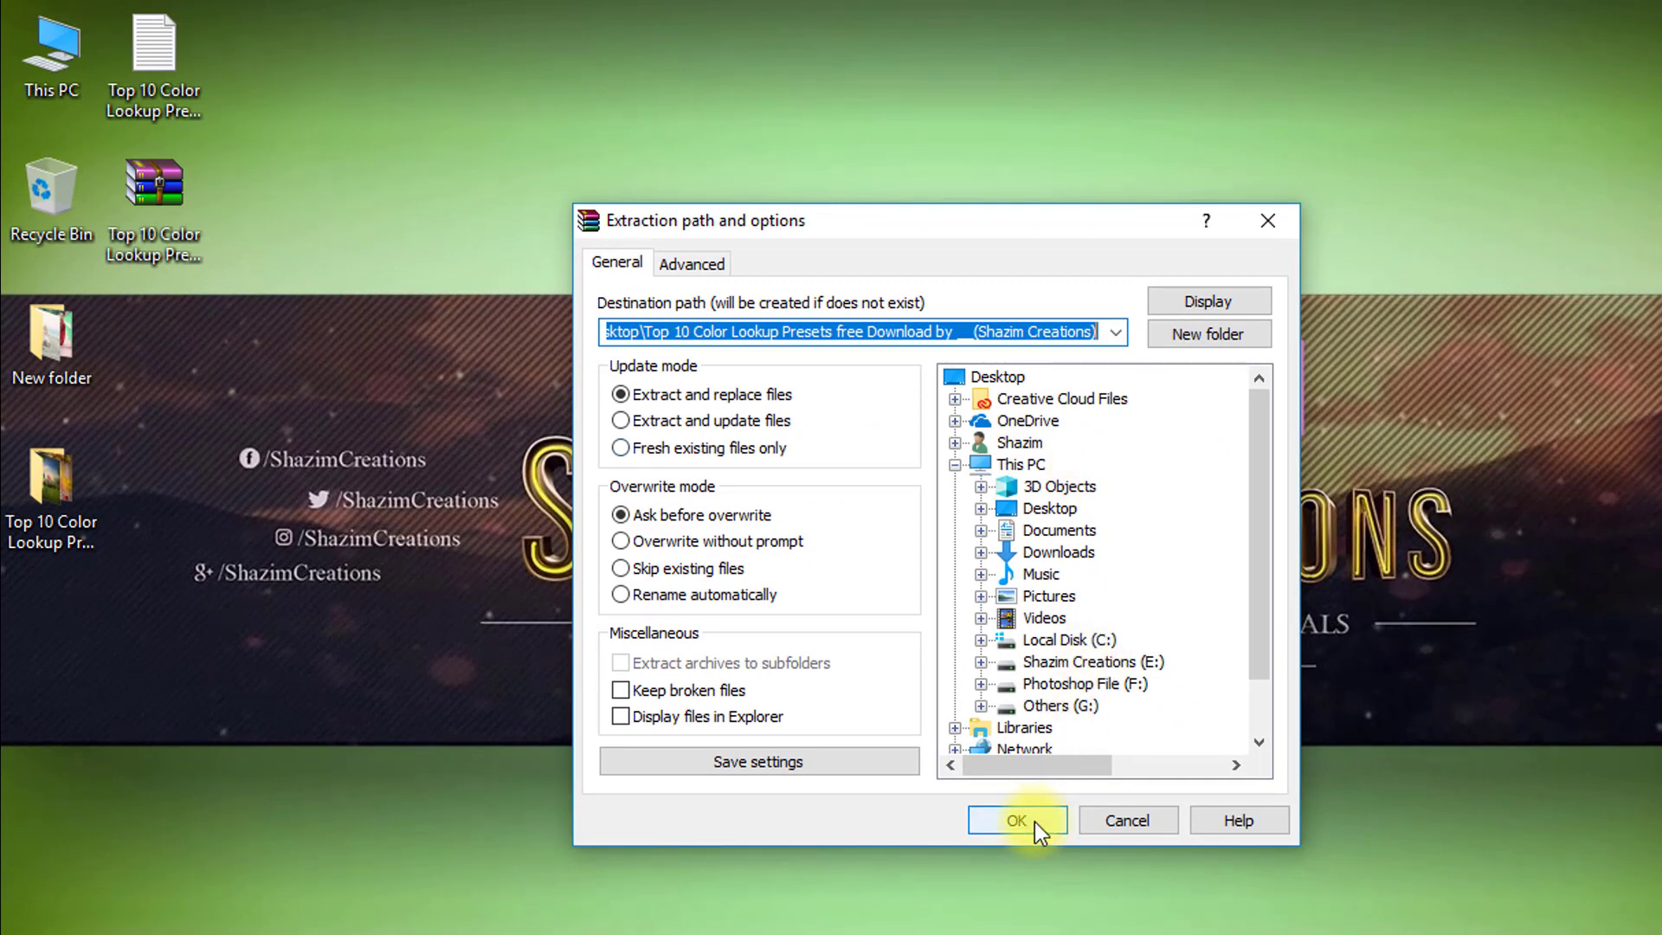
click(1017, 820)
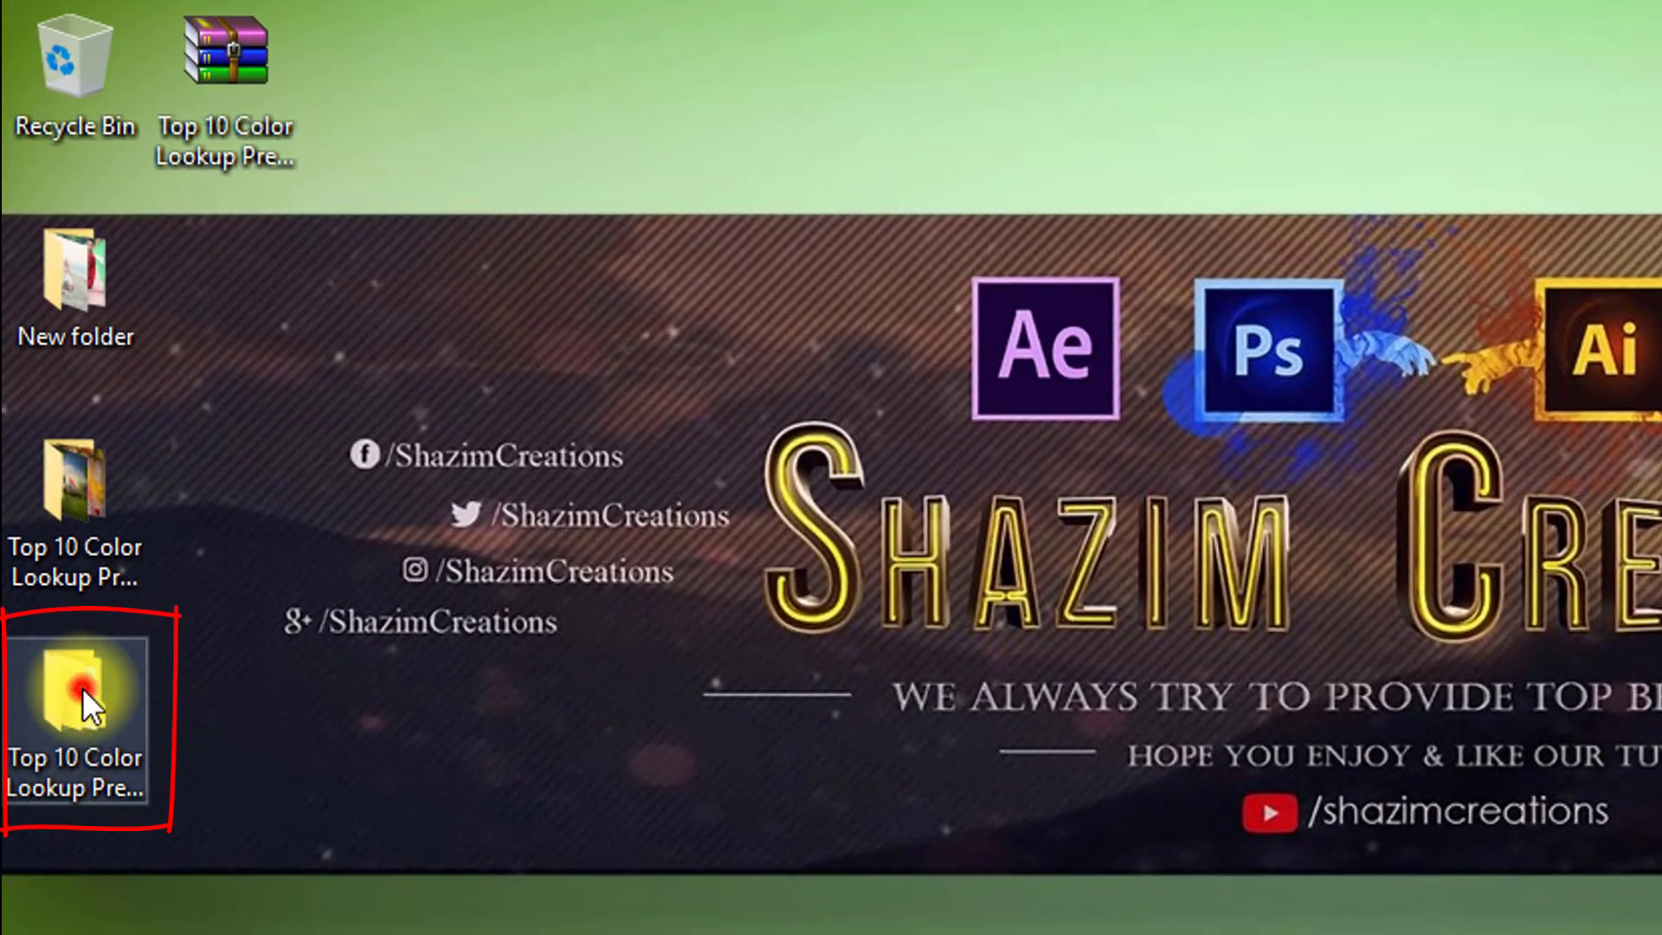
double_click(82, 688)
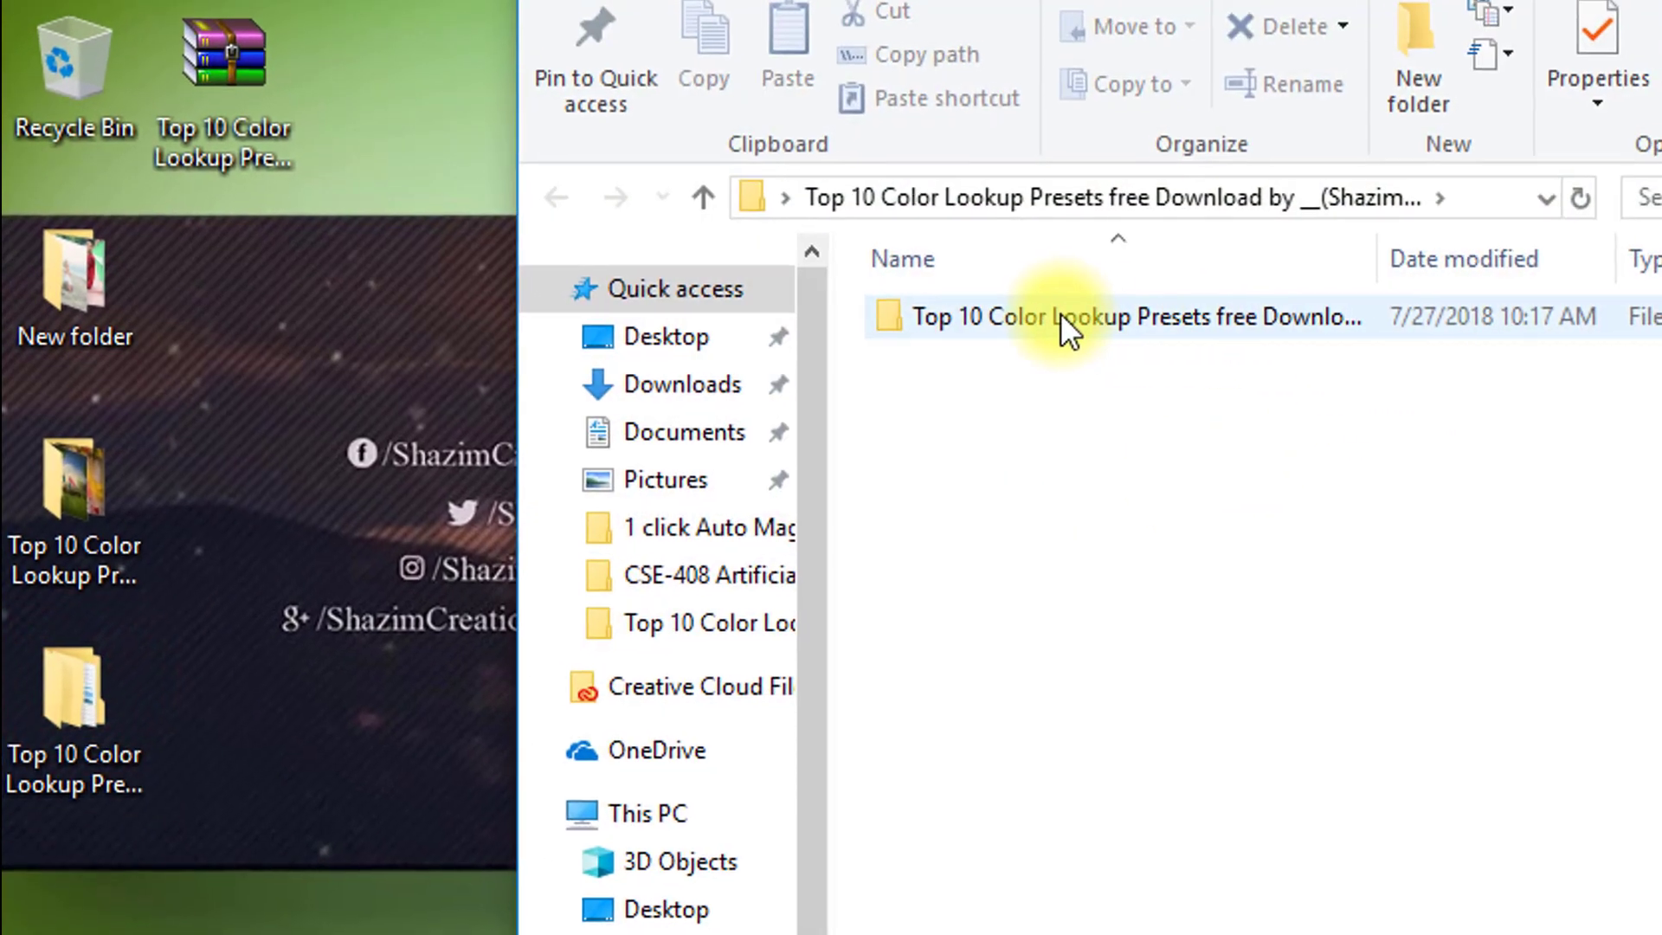
double_click(1061, 316)
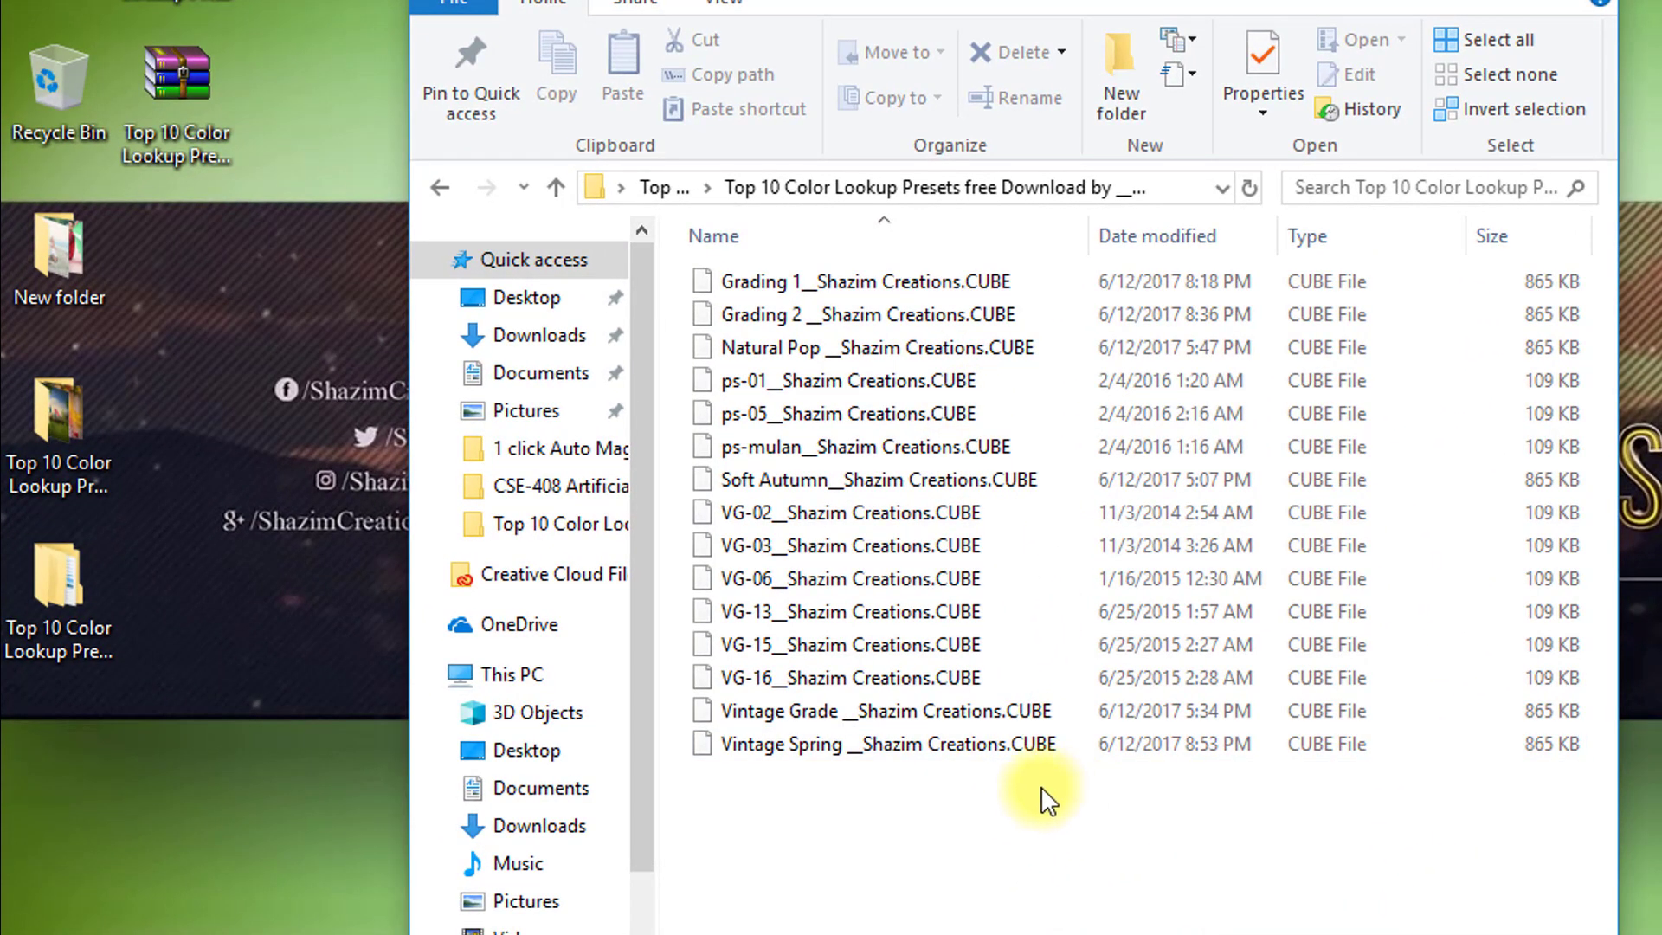
drag(1042, 790, 940, 278)
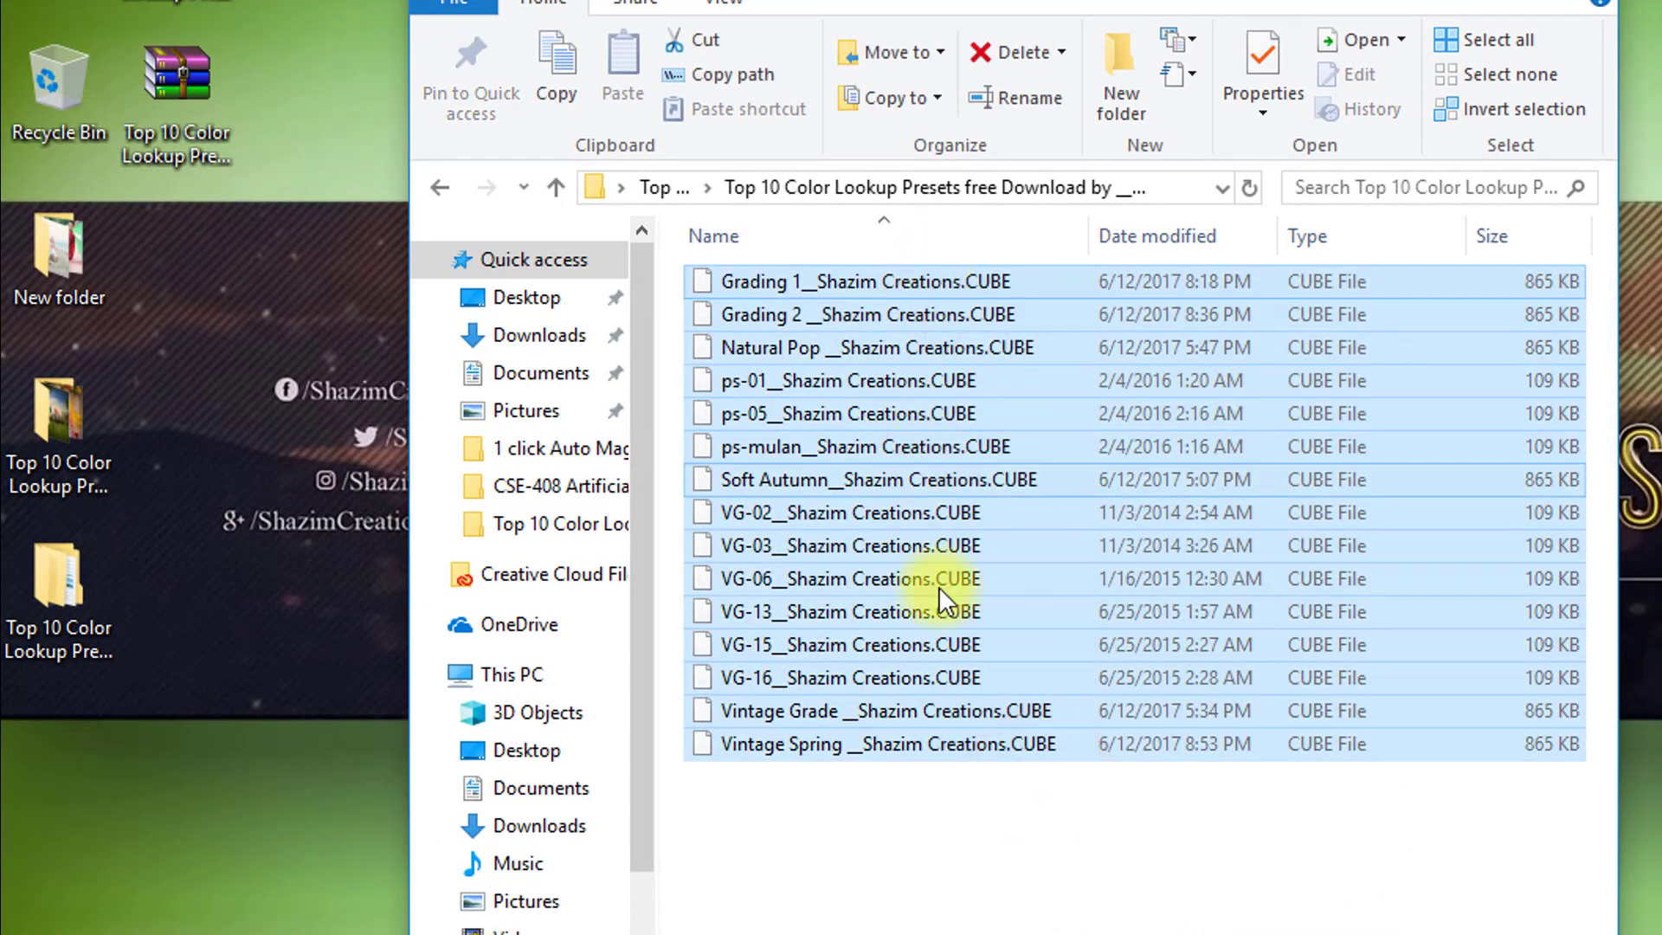
click(968, 803)
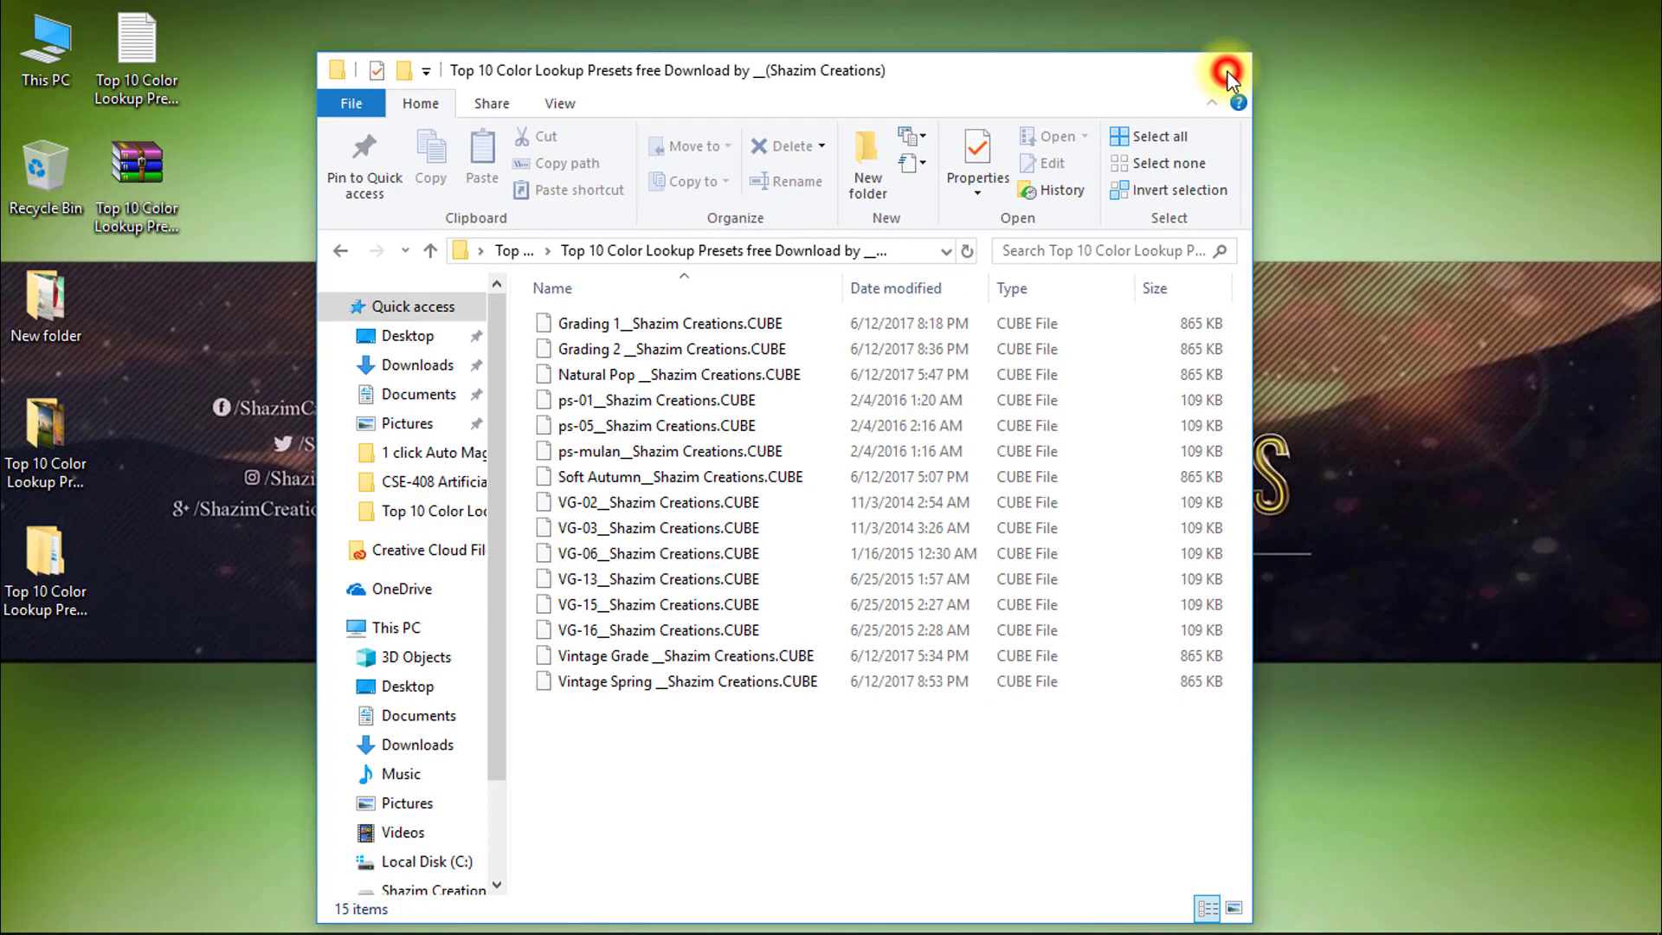
click(1228, 70)
click(924, 910)
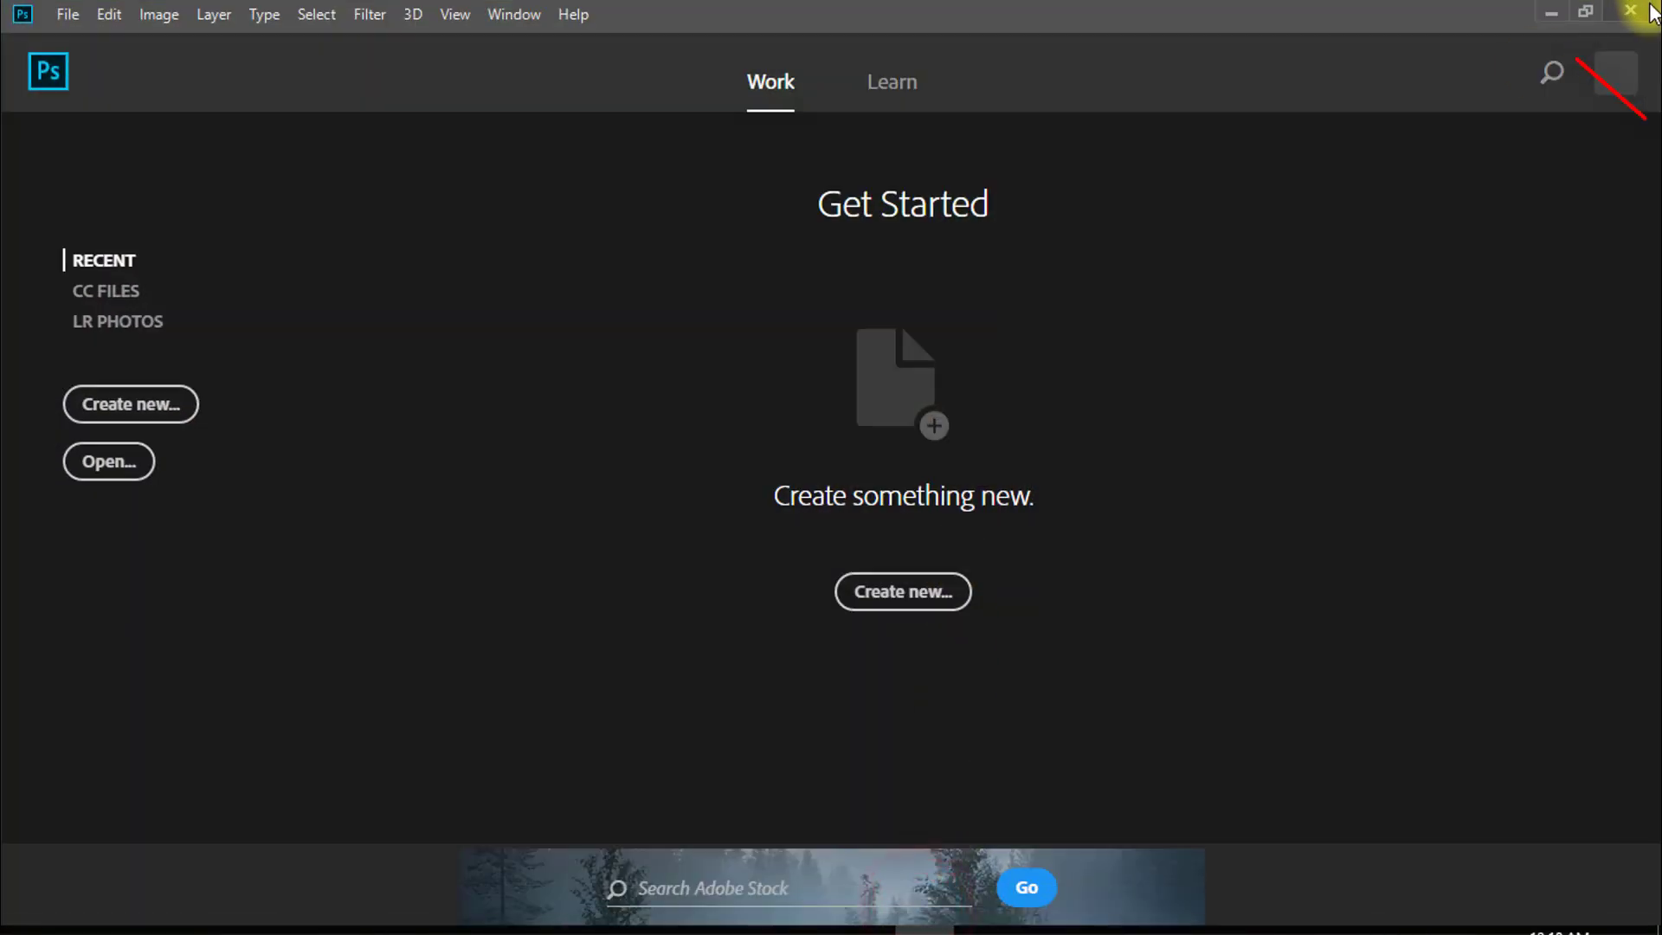
click(1643, 12)
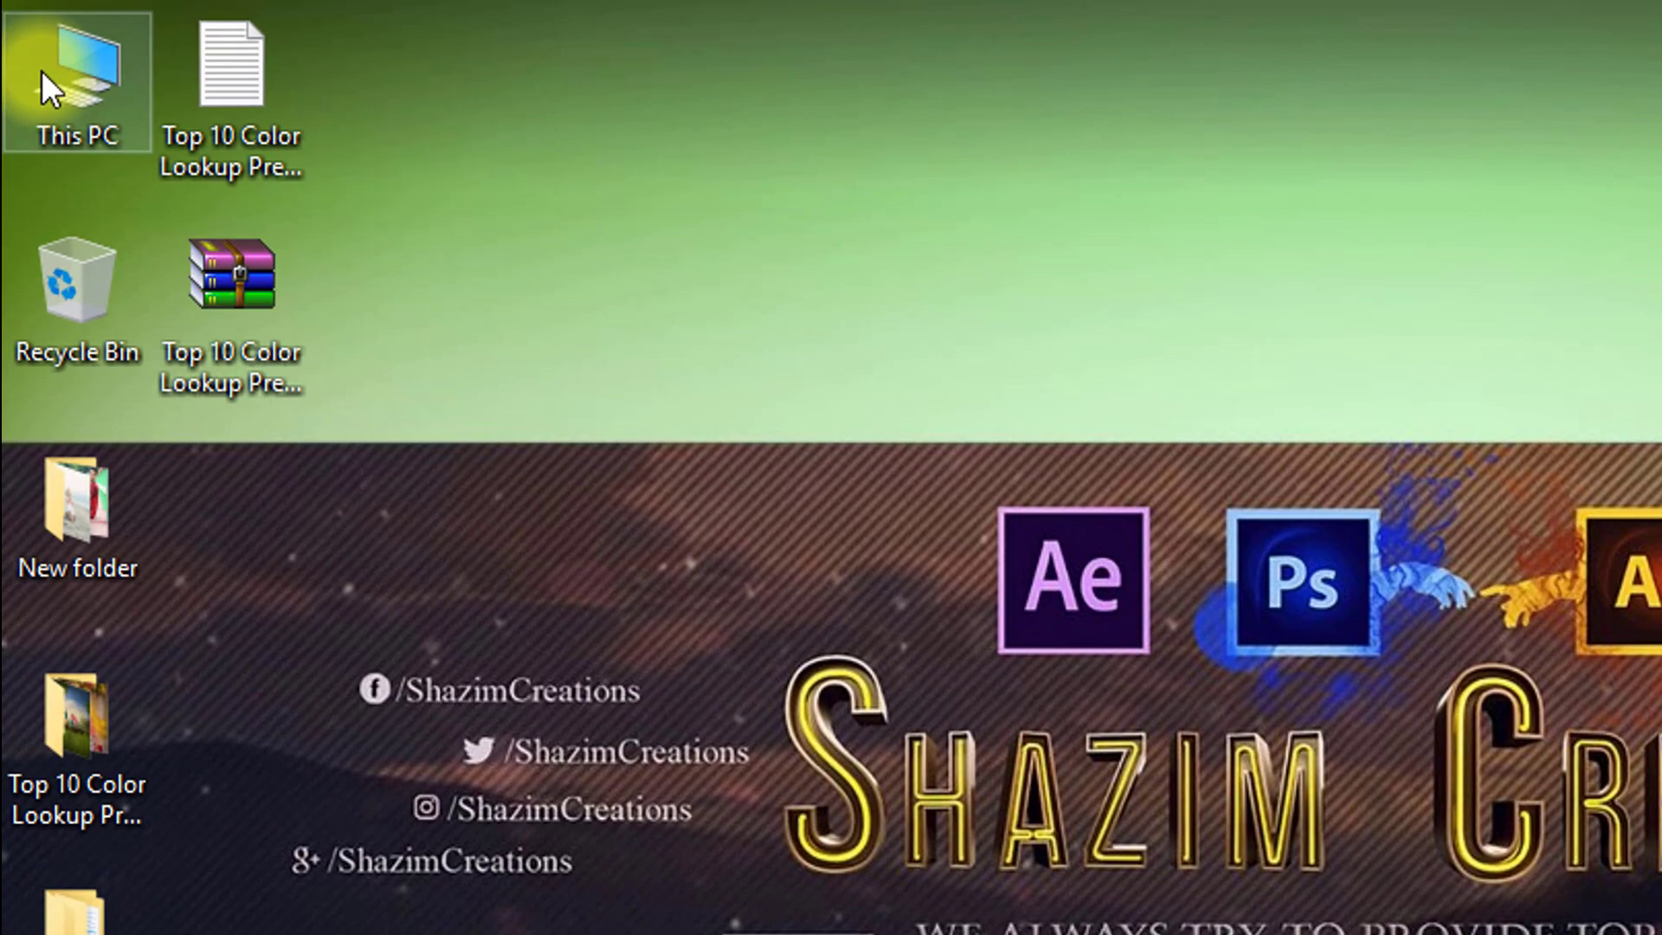
click(25, 44)
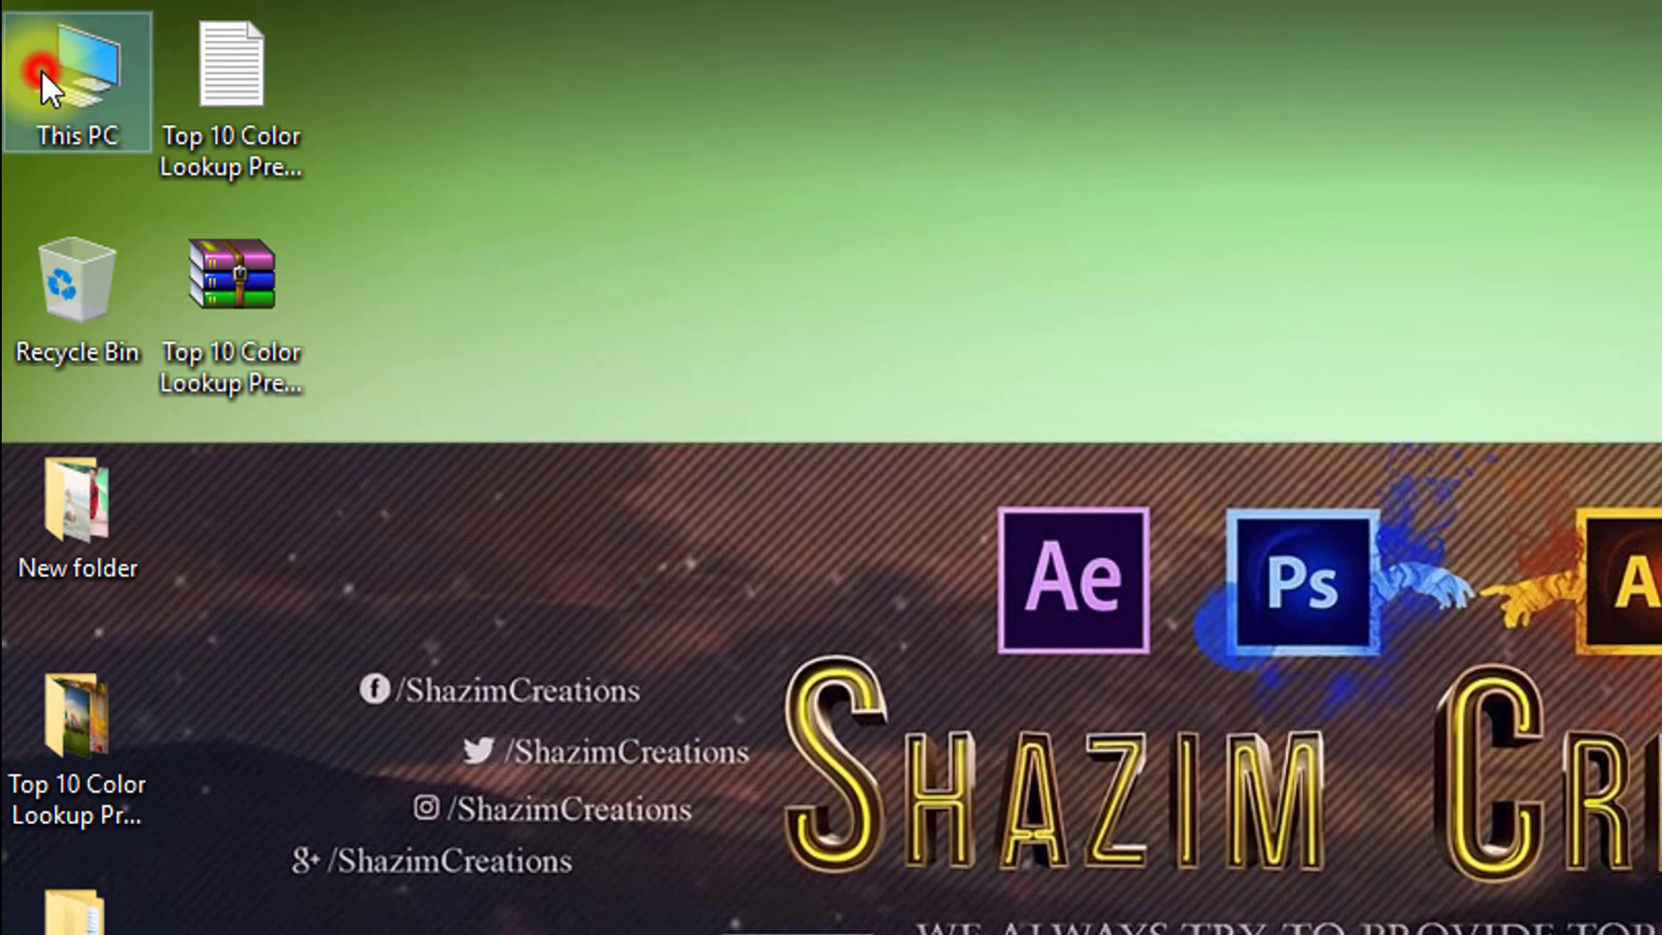
- Open C:\Program Files\Adobe\Adobe Photoshop CC 2018\Presets\3DLUTs in File Explorer
double_click(42, 70)
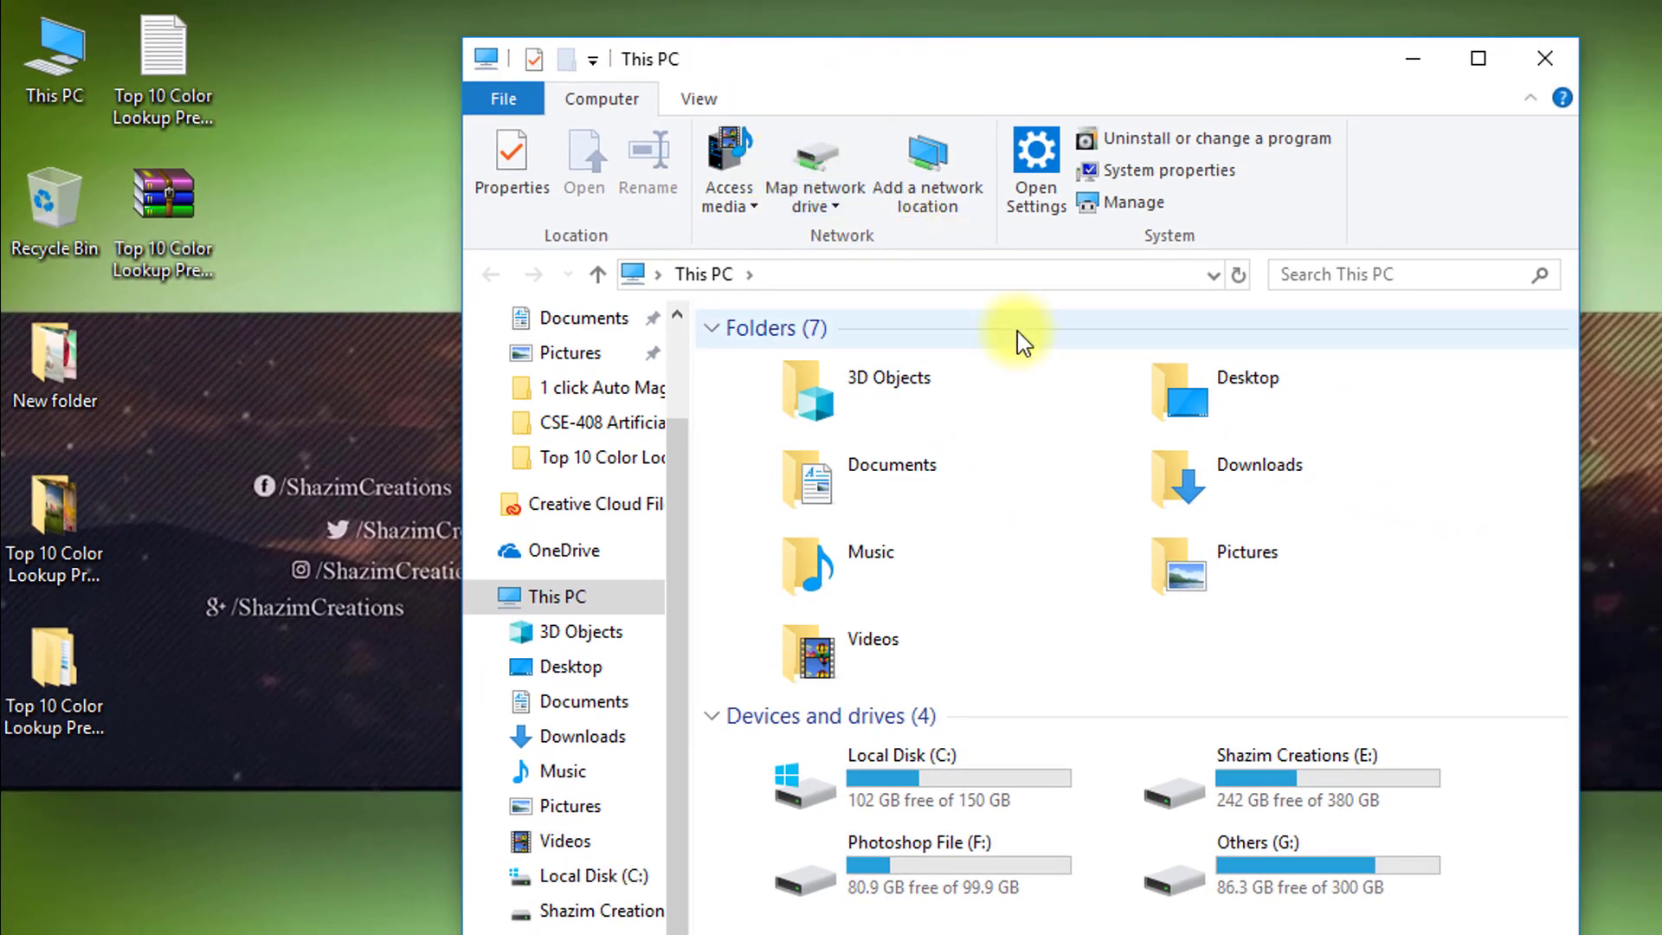
double_click(930, 798)
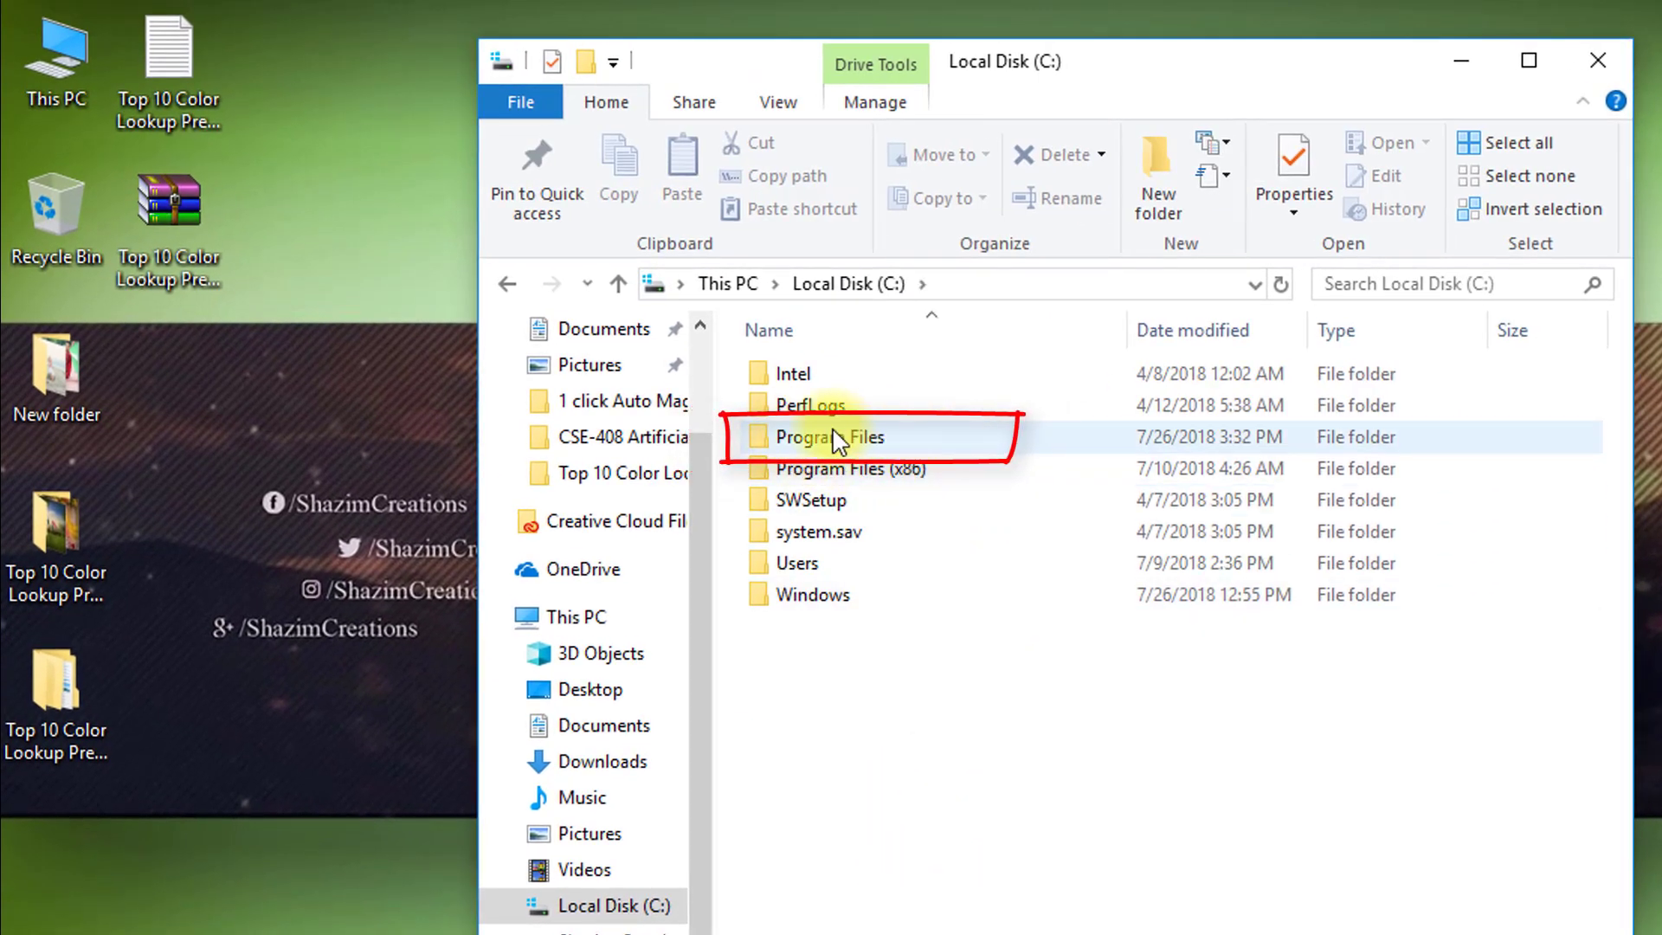
double_click(861, 442)
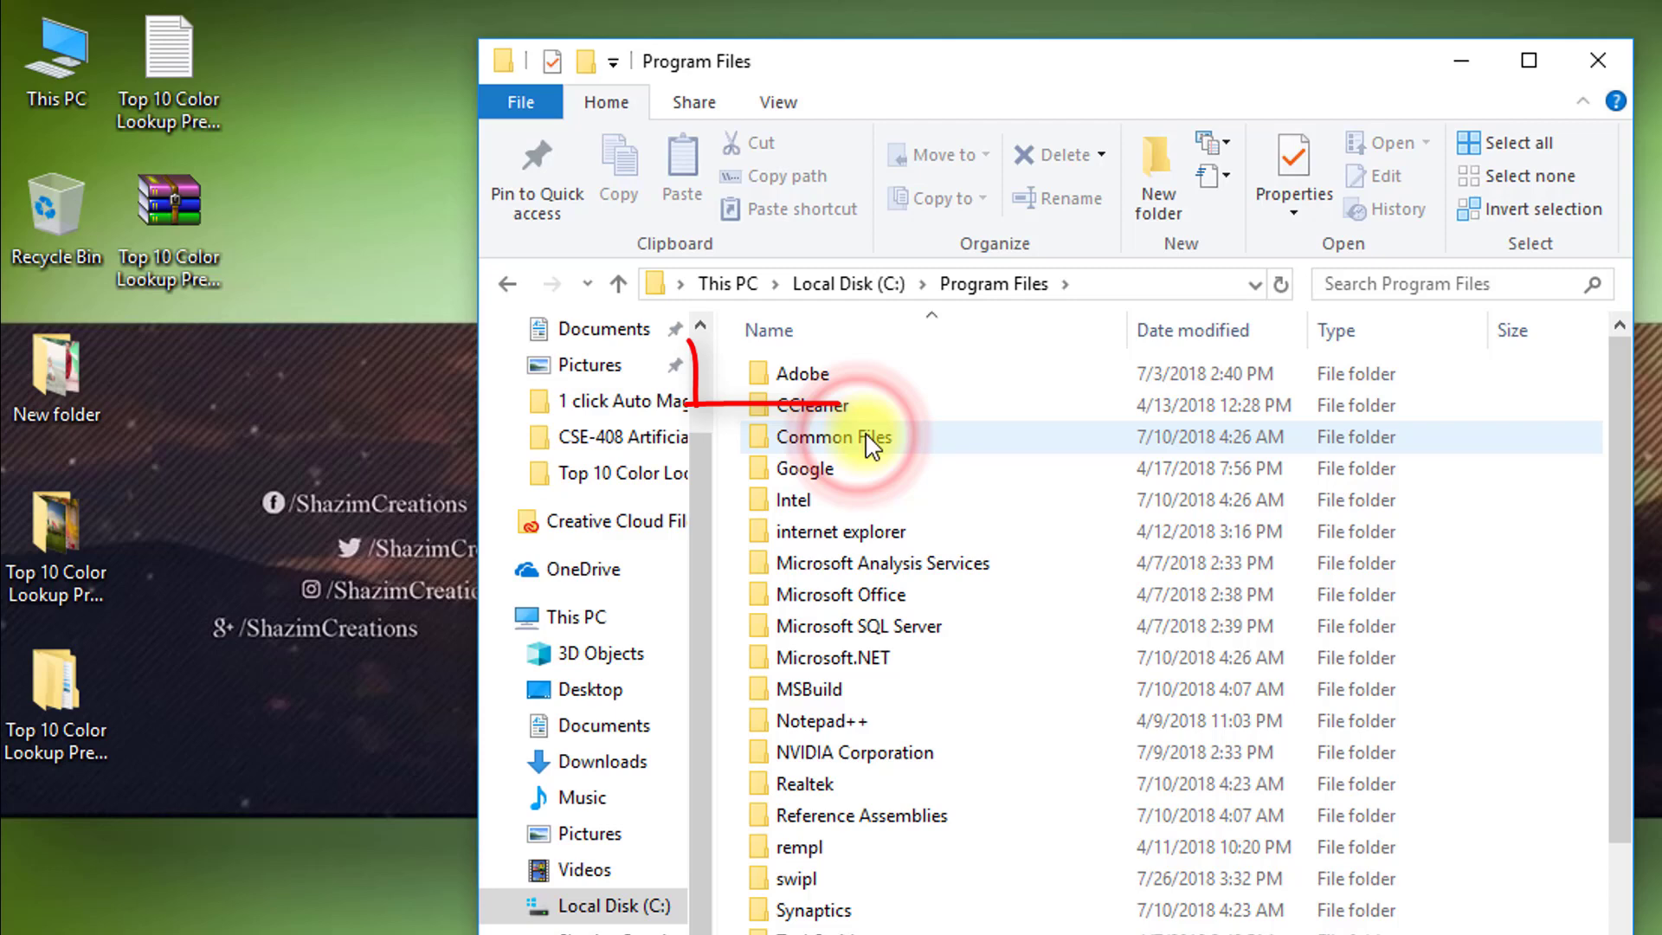
double_click(870, 372)
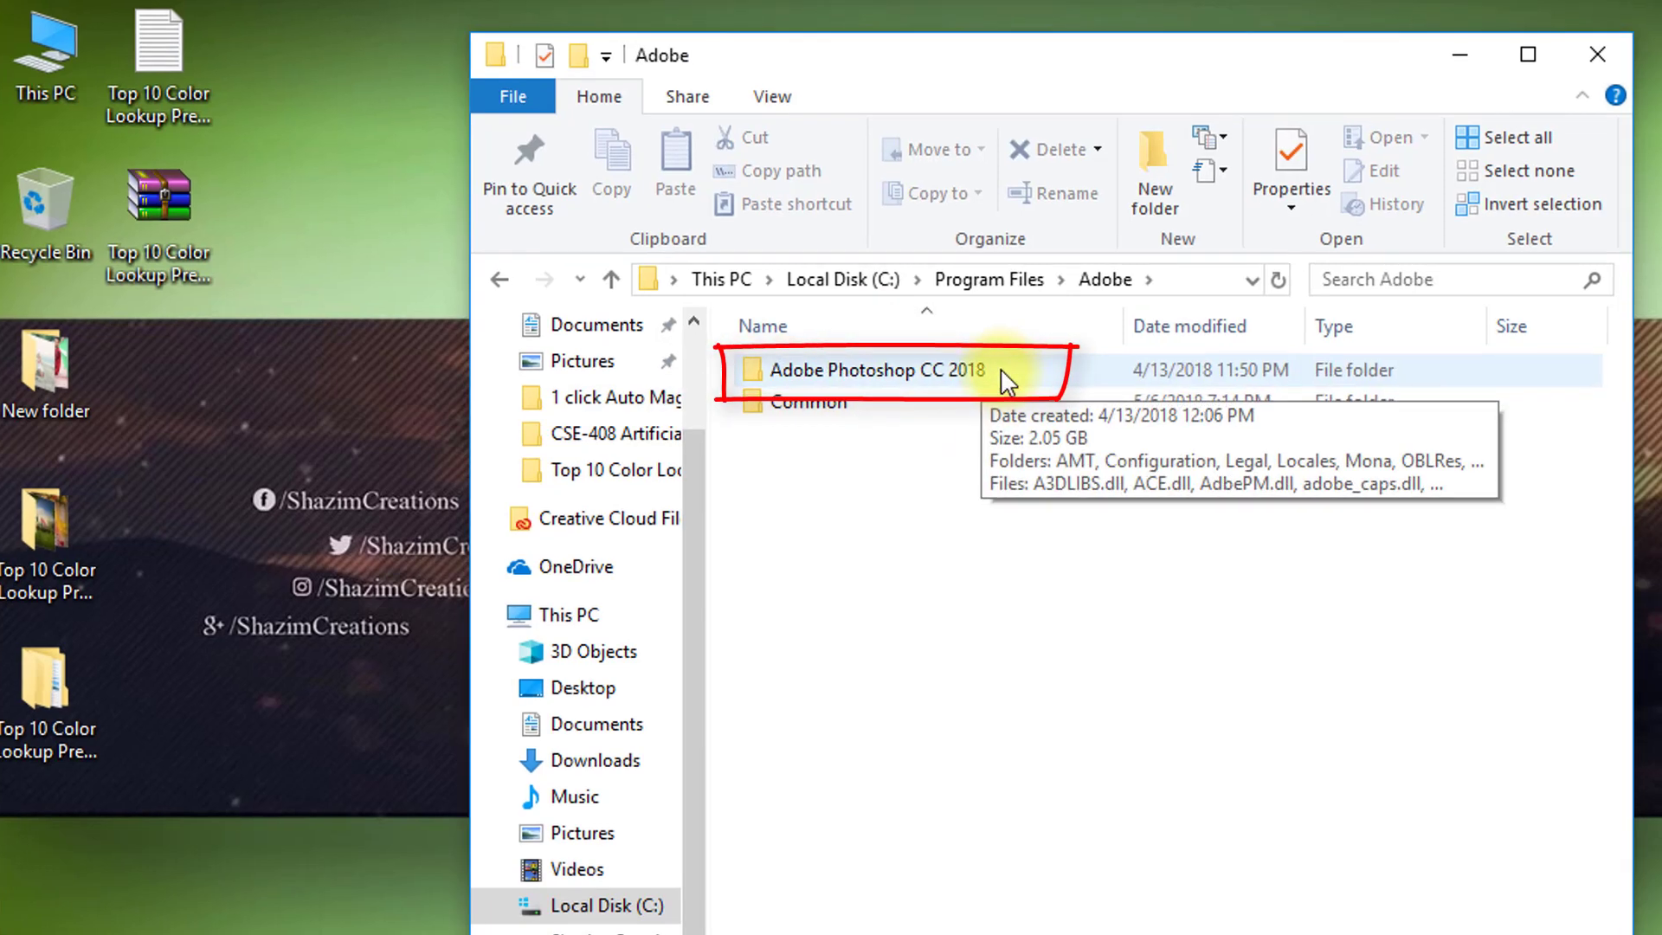
double_click(989, 380)
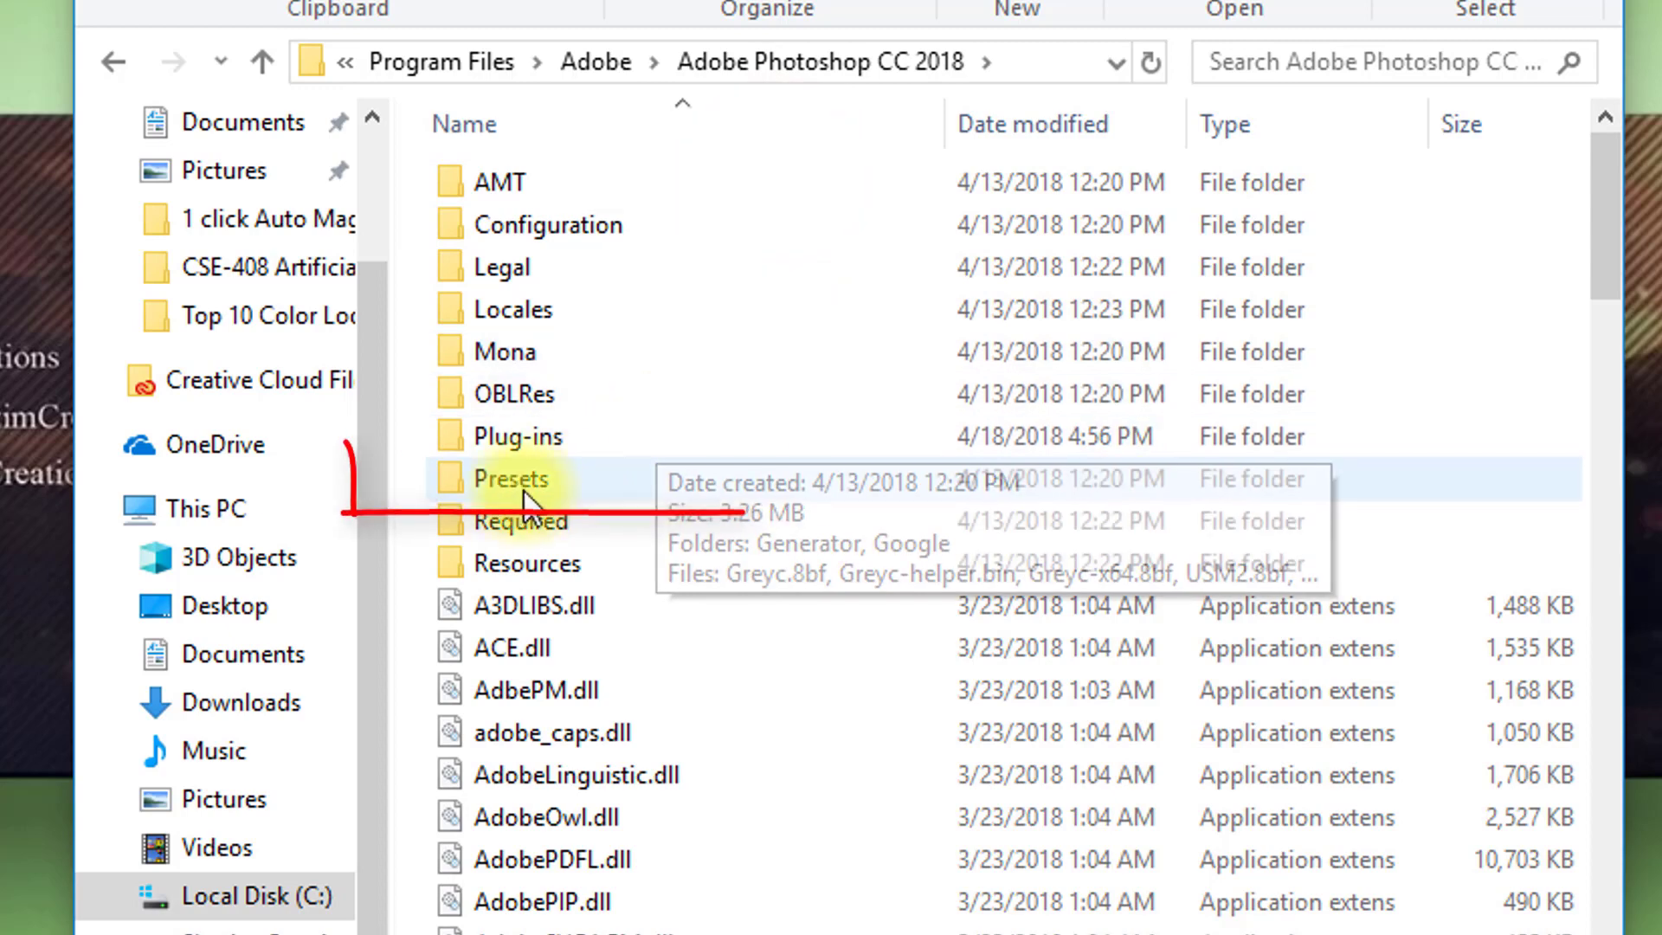
double_click(636, 476)
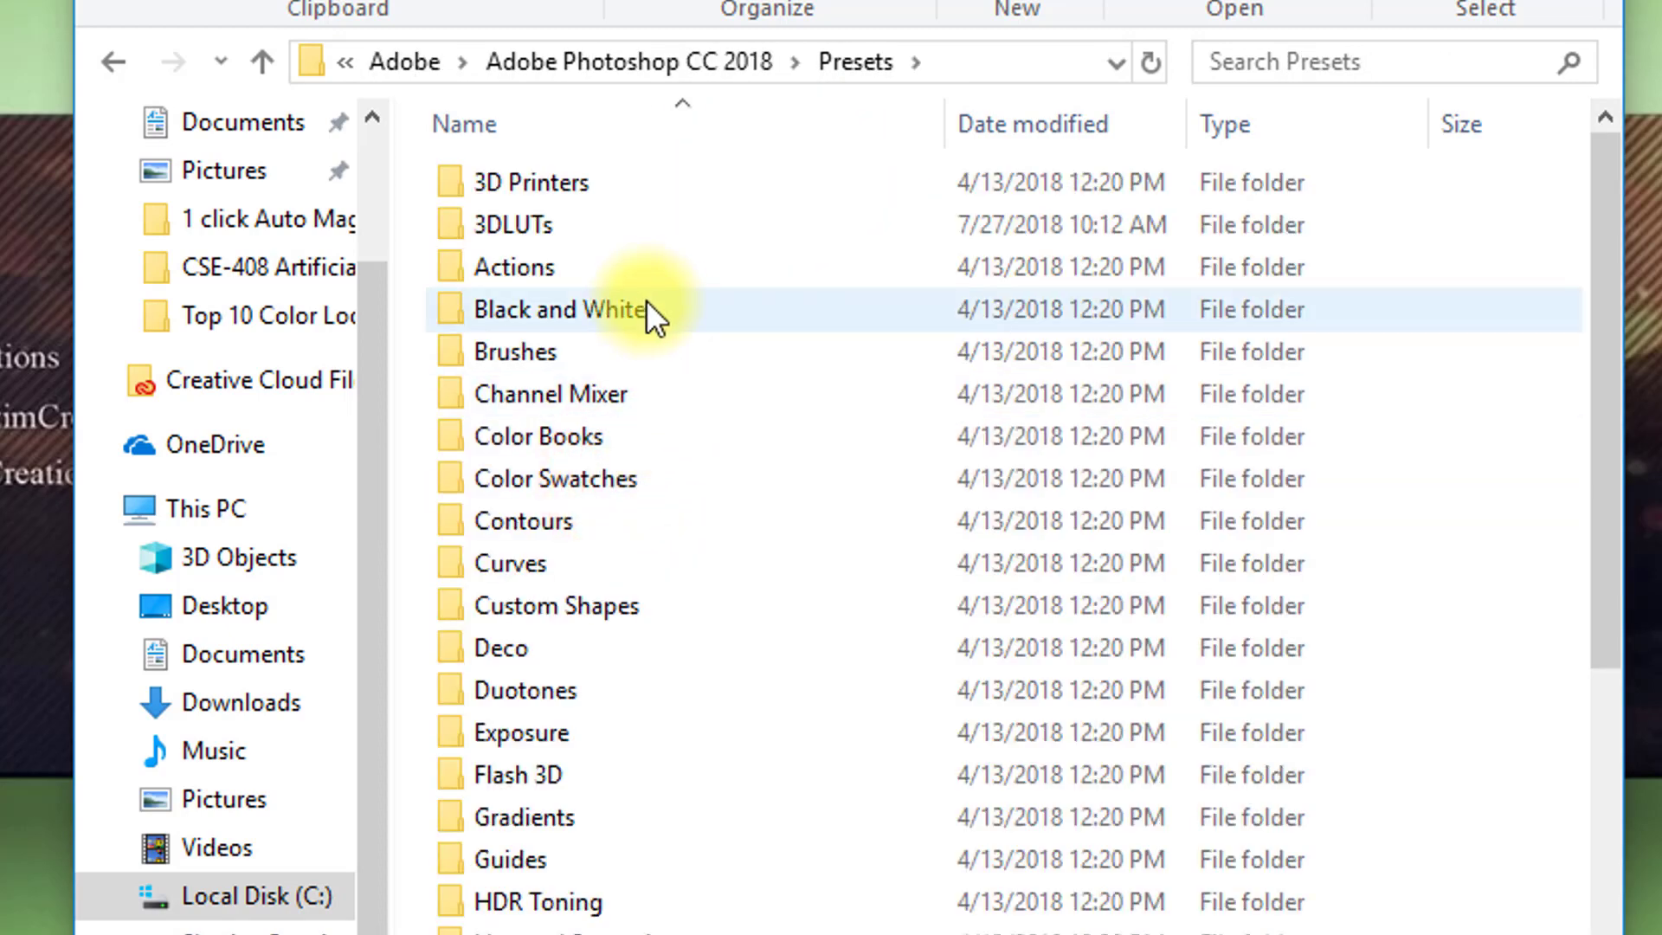
click(651, 221)
double_click(651, 222)
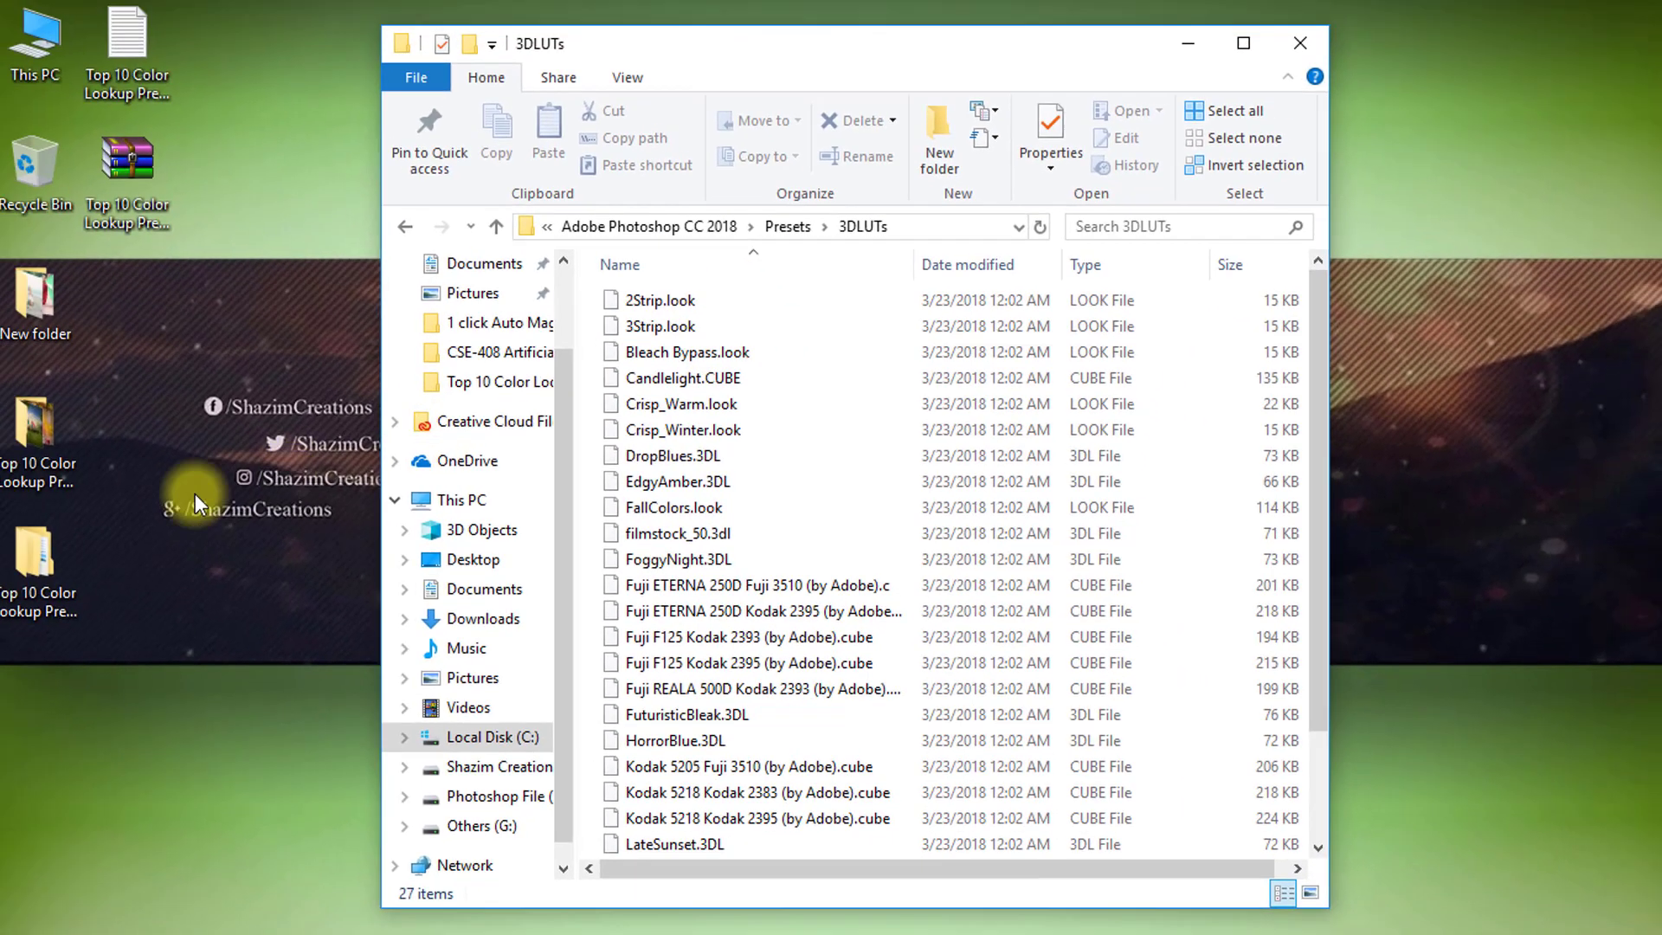
- Open the downloaded presets folder in a second window, arranged left of 3DLUTs
click(58, 558)
double_click(57, 558)
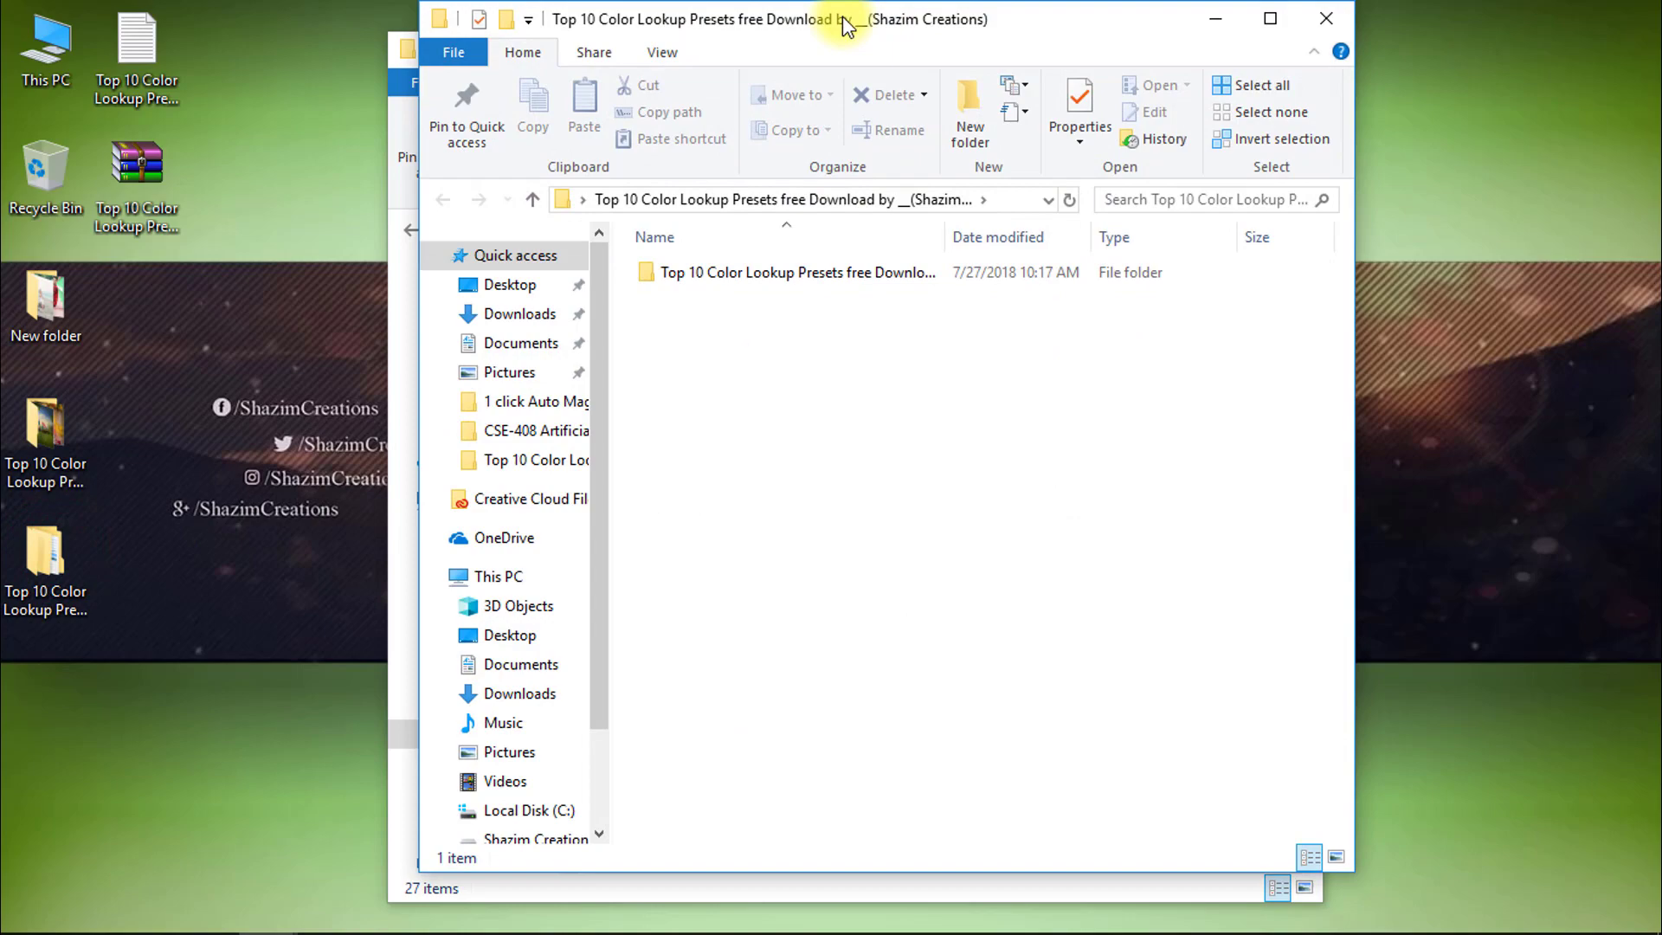
drag(844, 24, 483, 82)
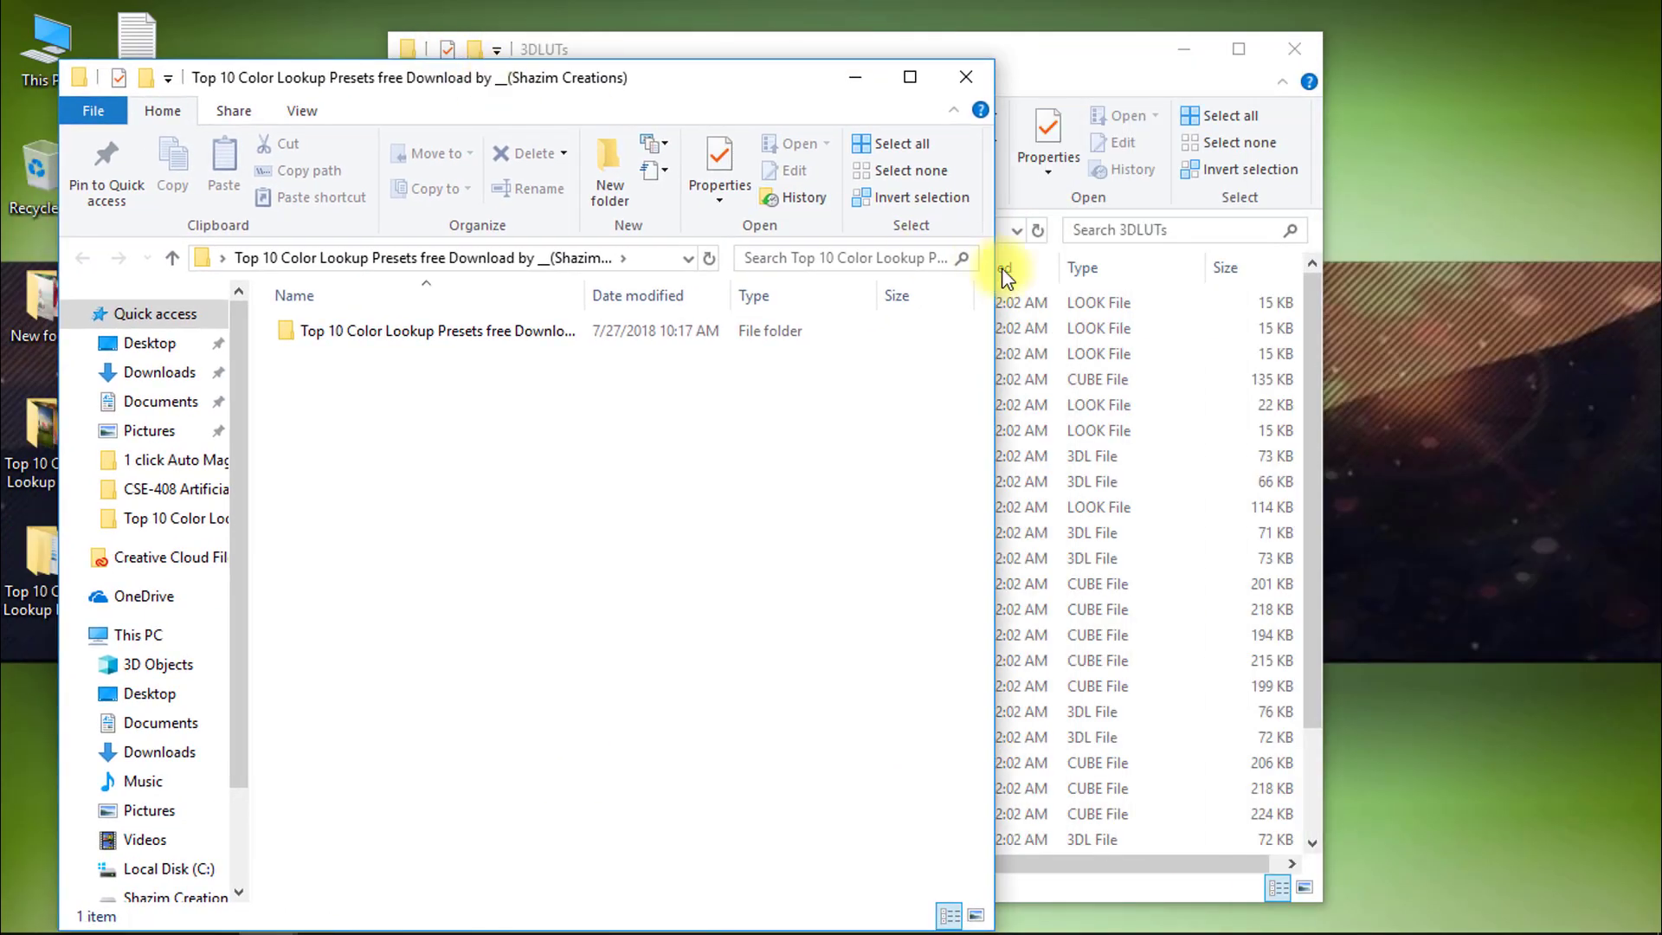
drag(995, 311, 612, 312)
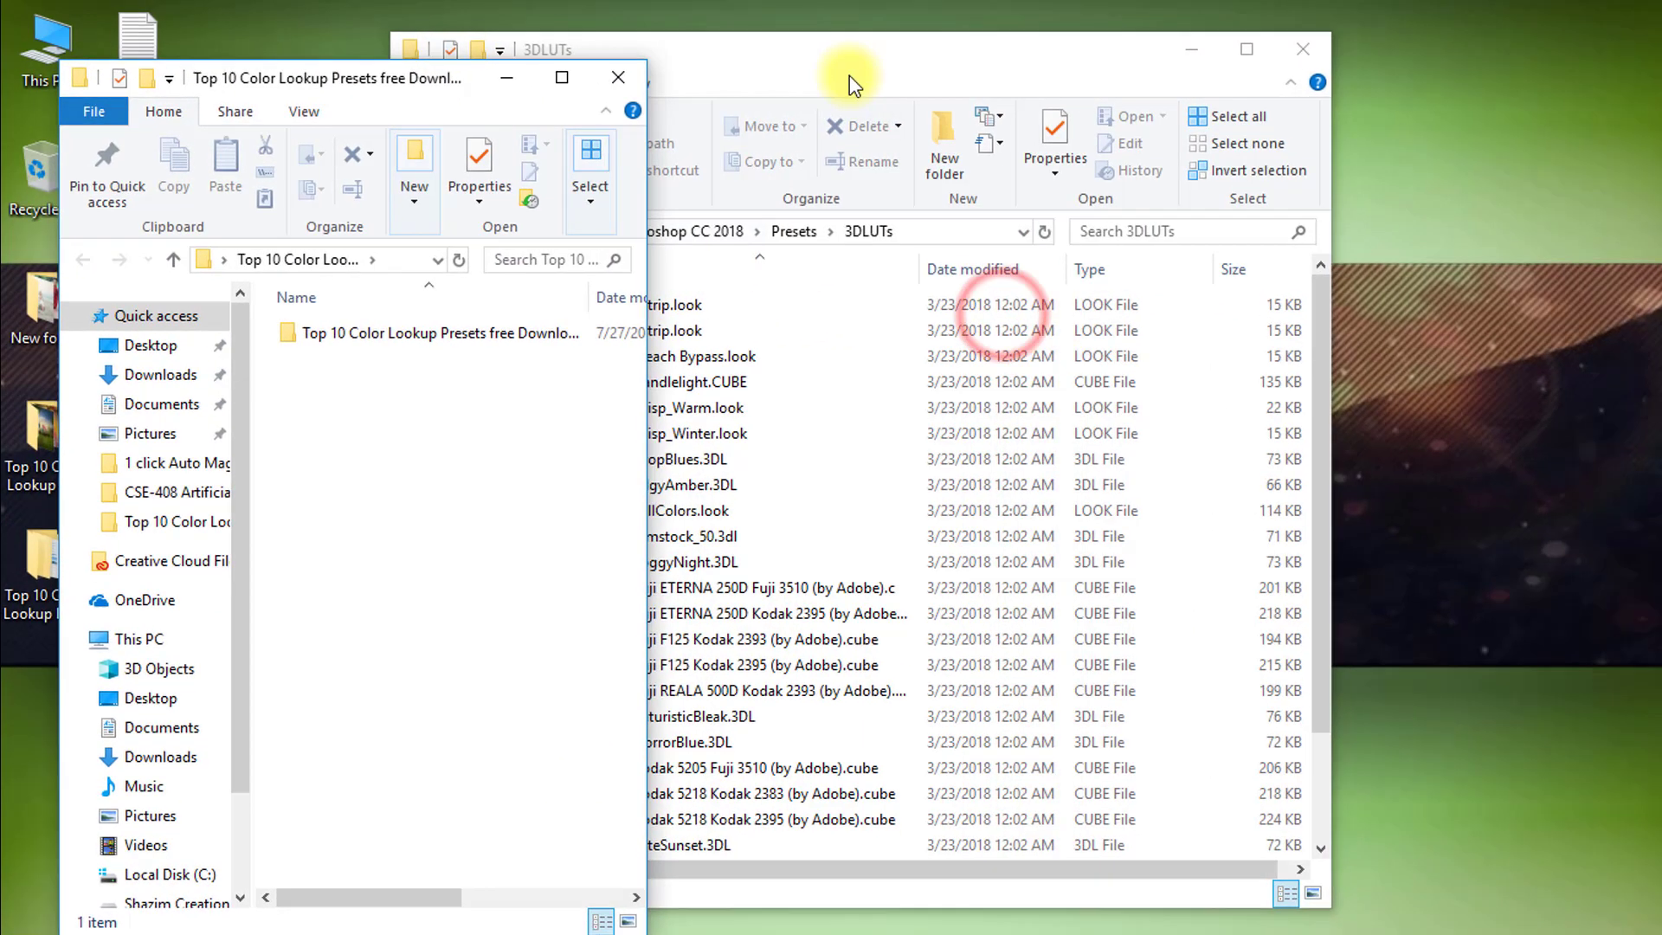
click(838, 72)
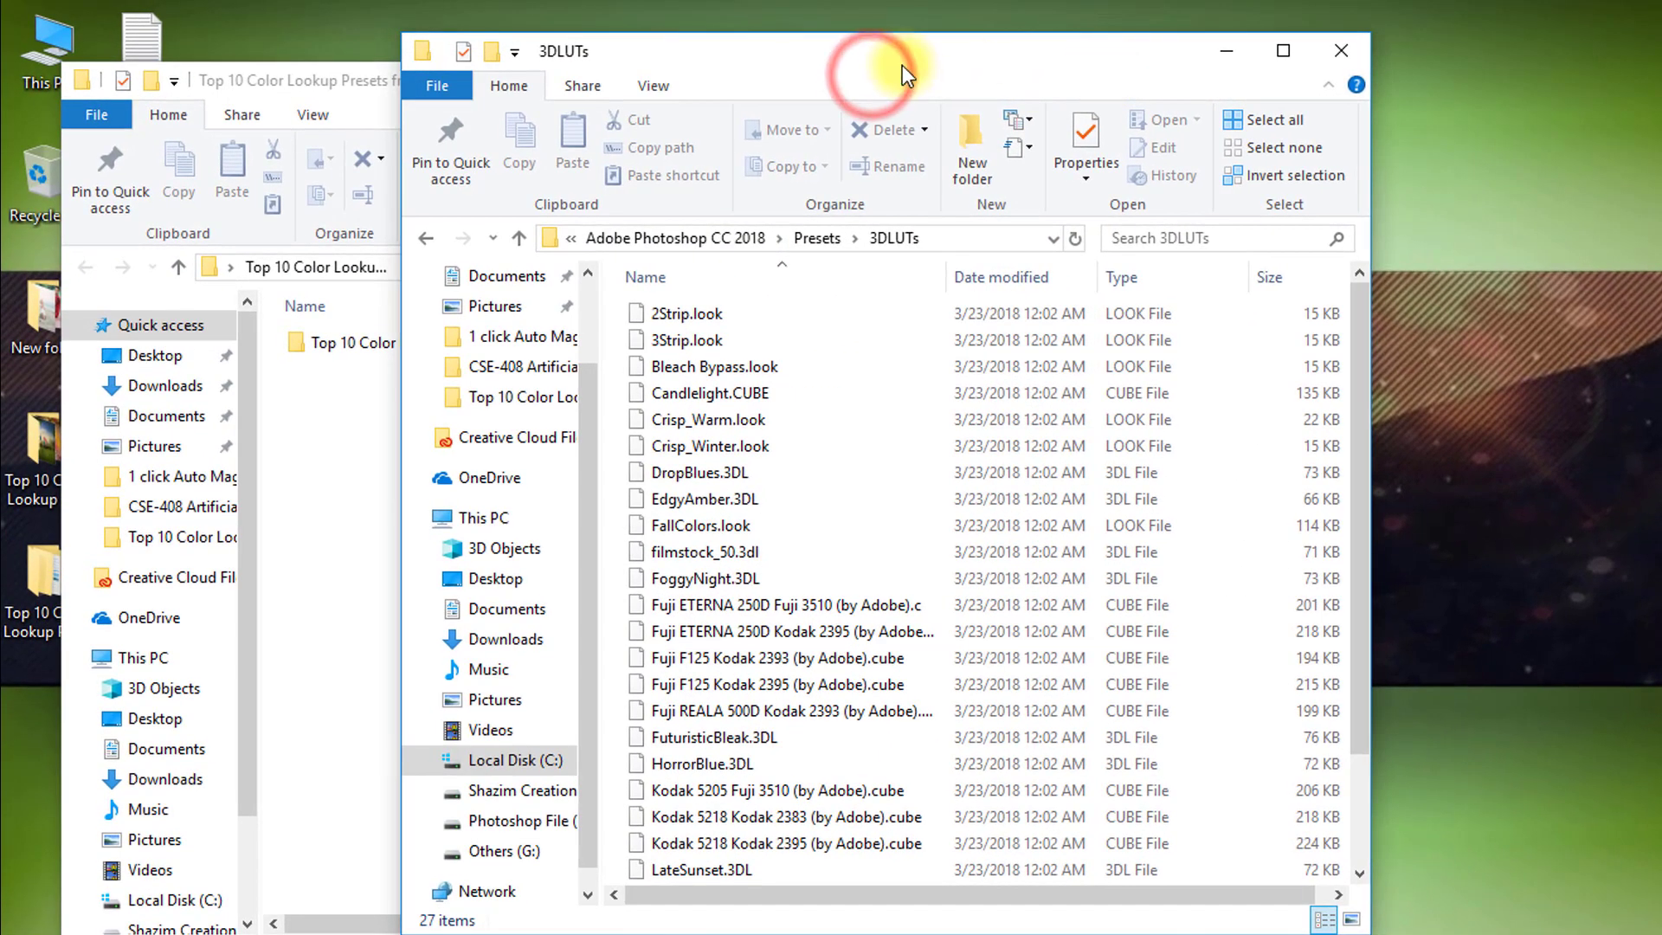
drag(905, 74, 1217, 73)
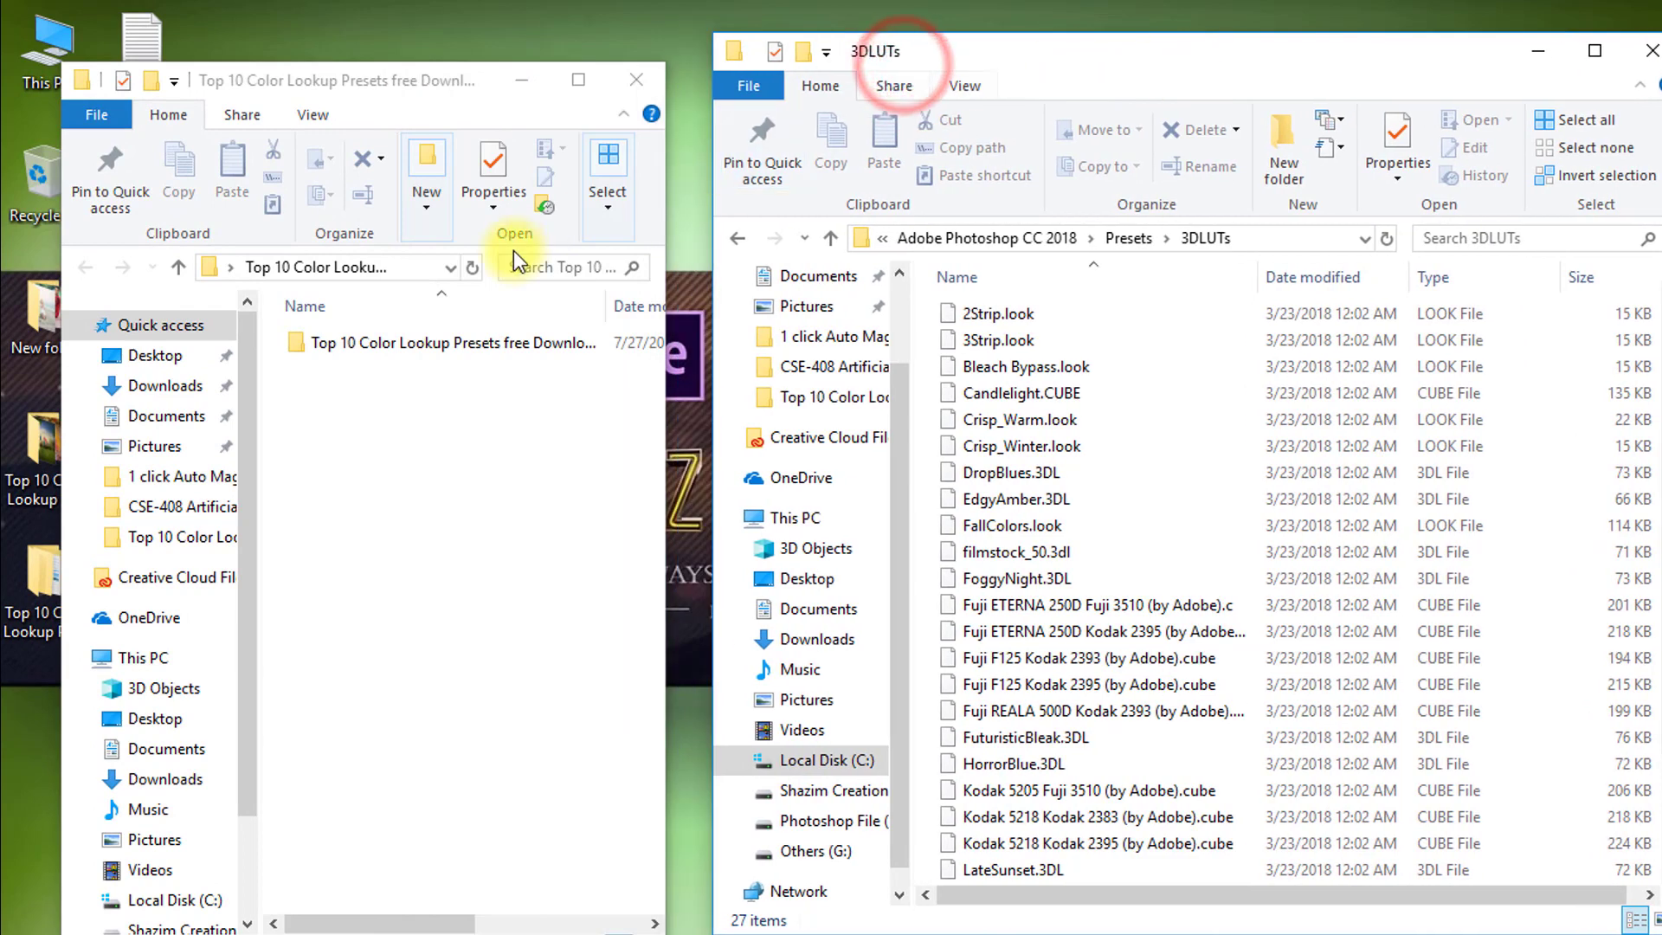
- Select and copy all 15 .CUBE files in the presets subfolder
double_click(389, 343)
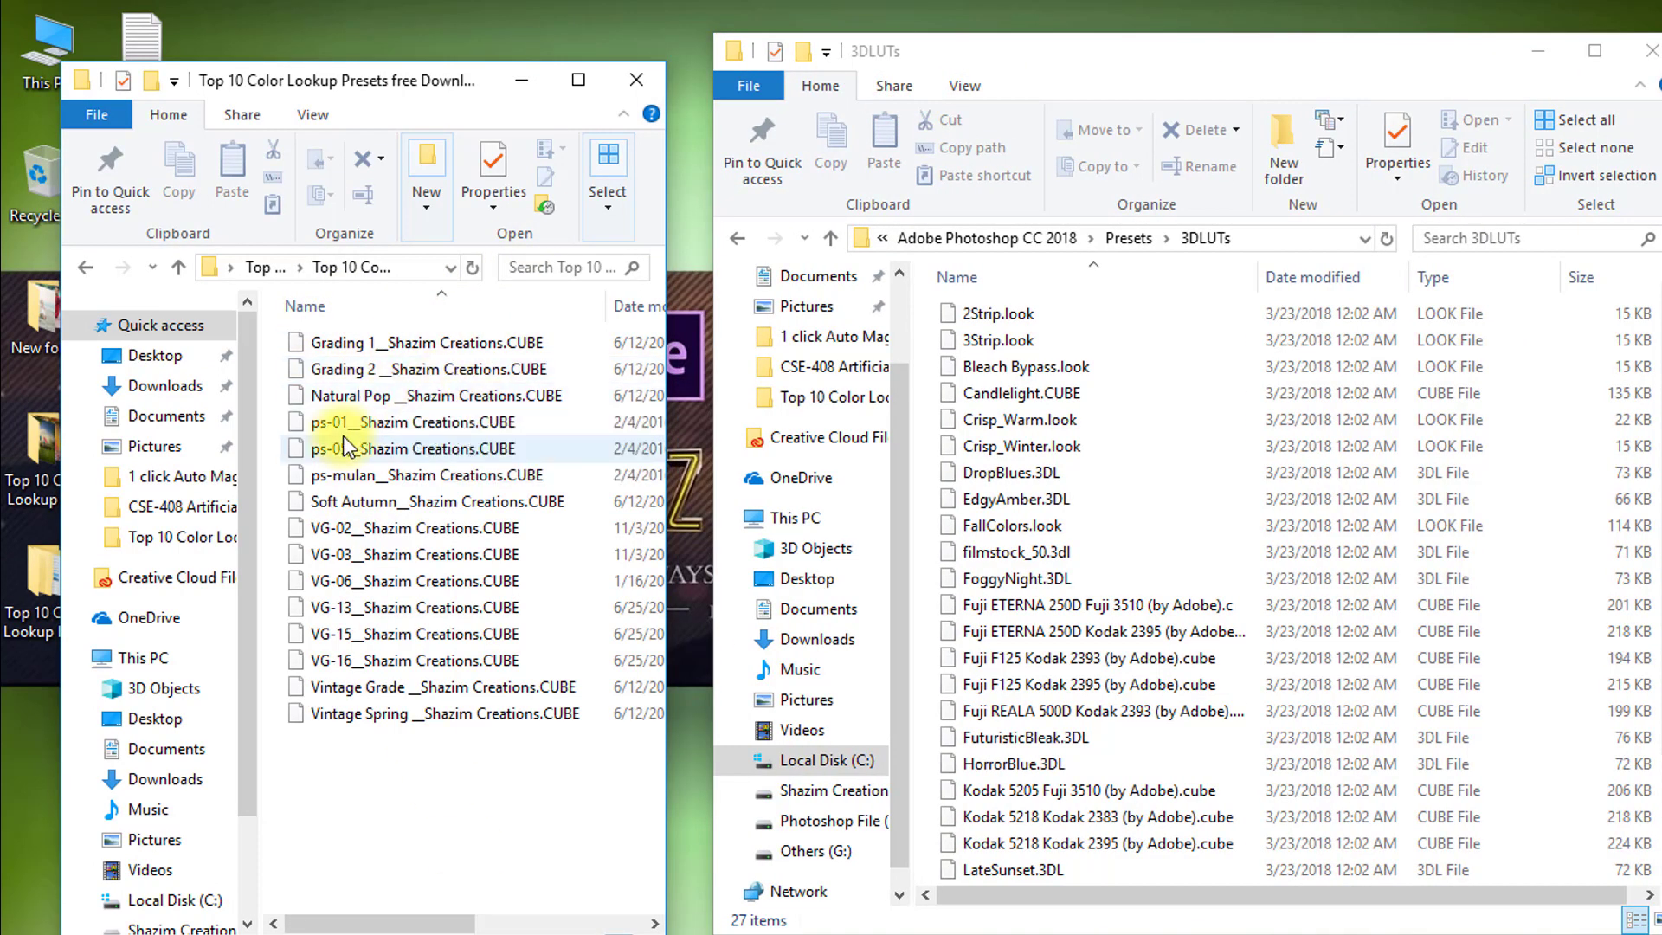
drag(559, 810, 394, 343)
right_click(416, 343)
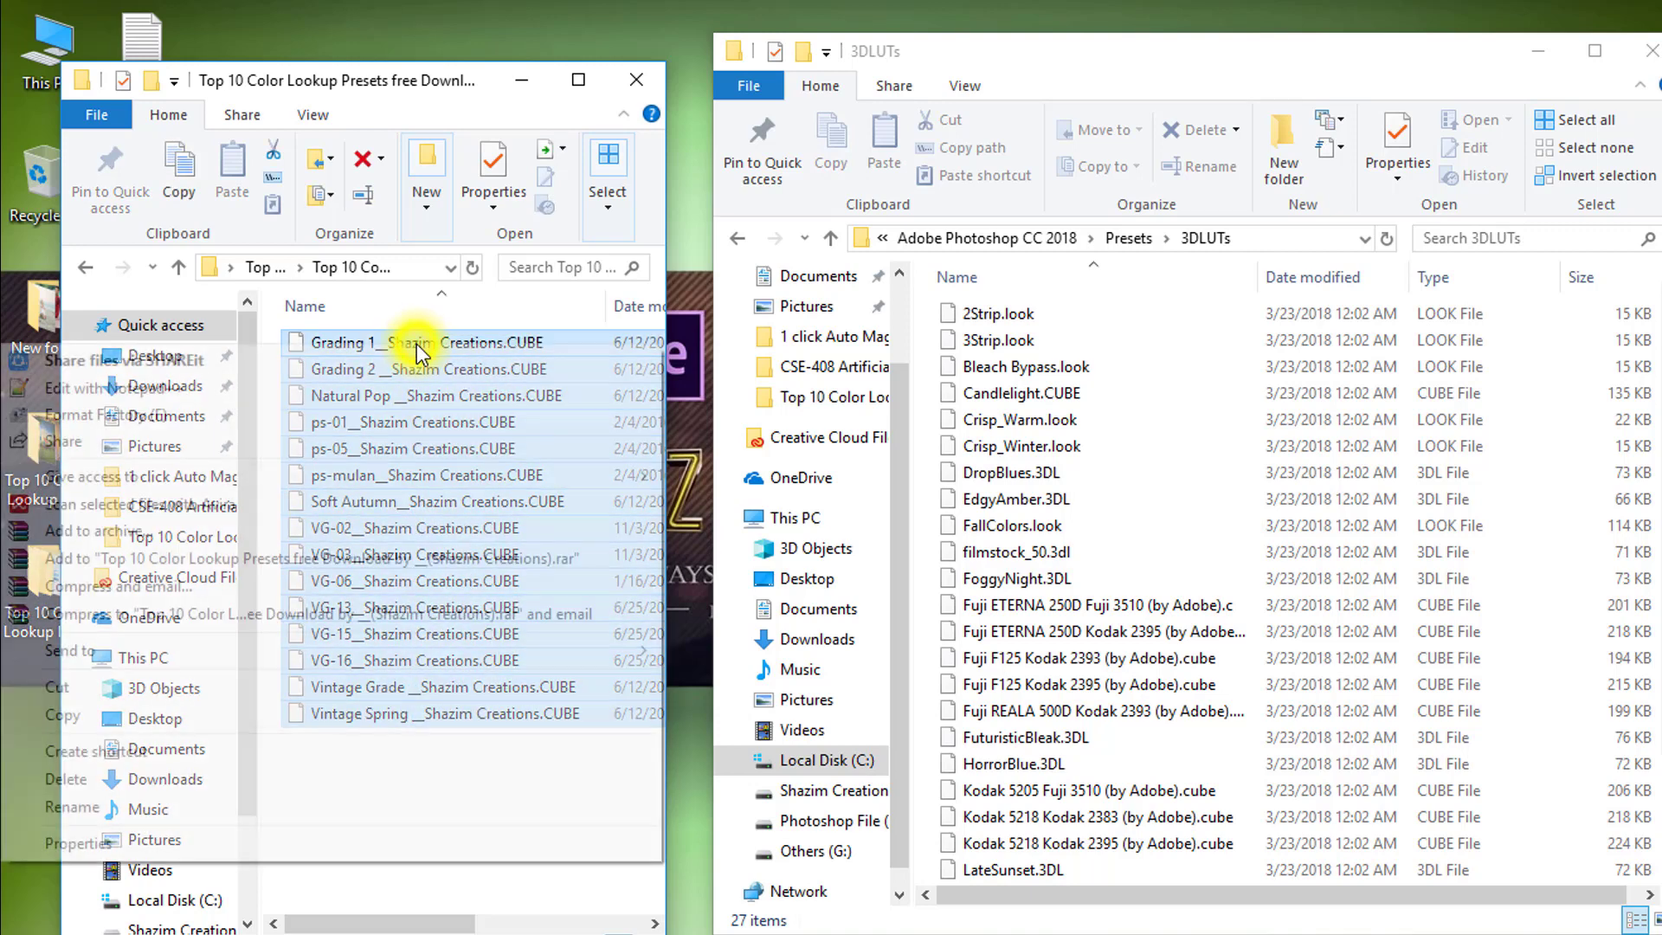
click(123, 715)
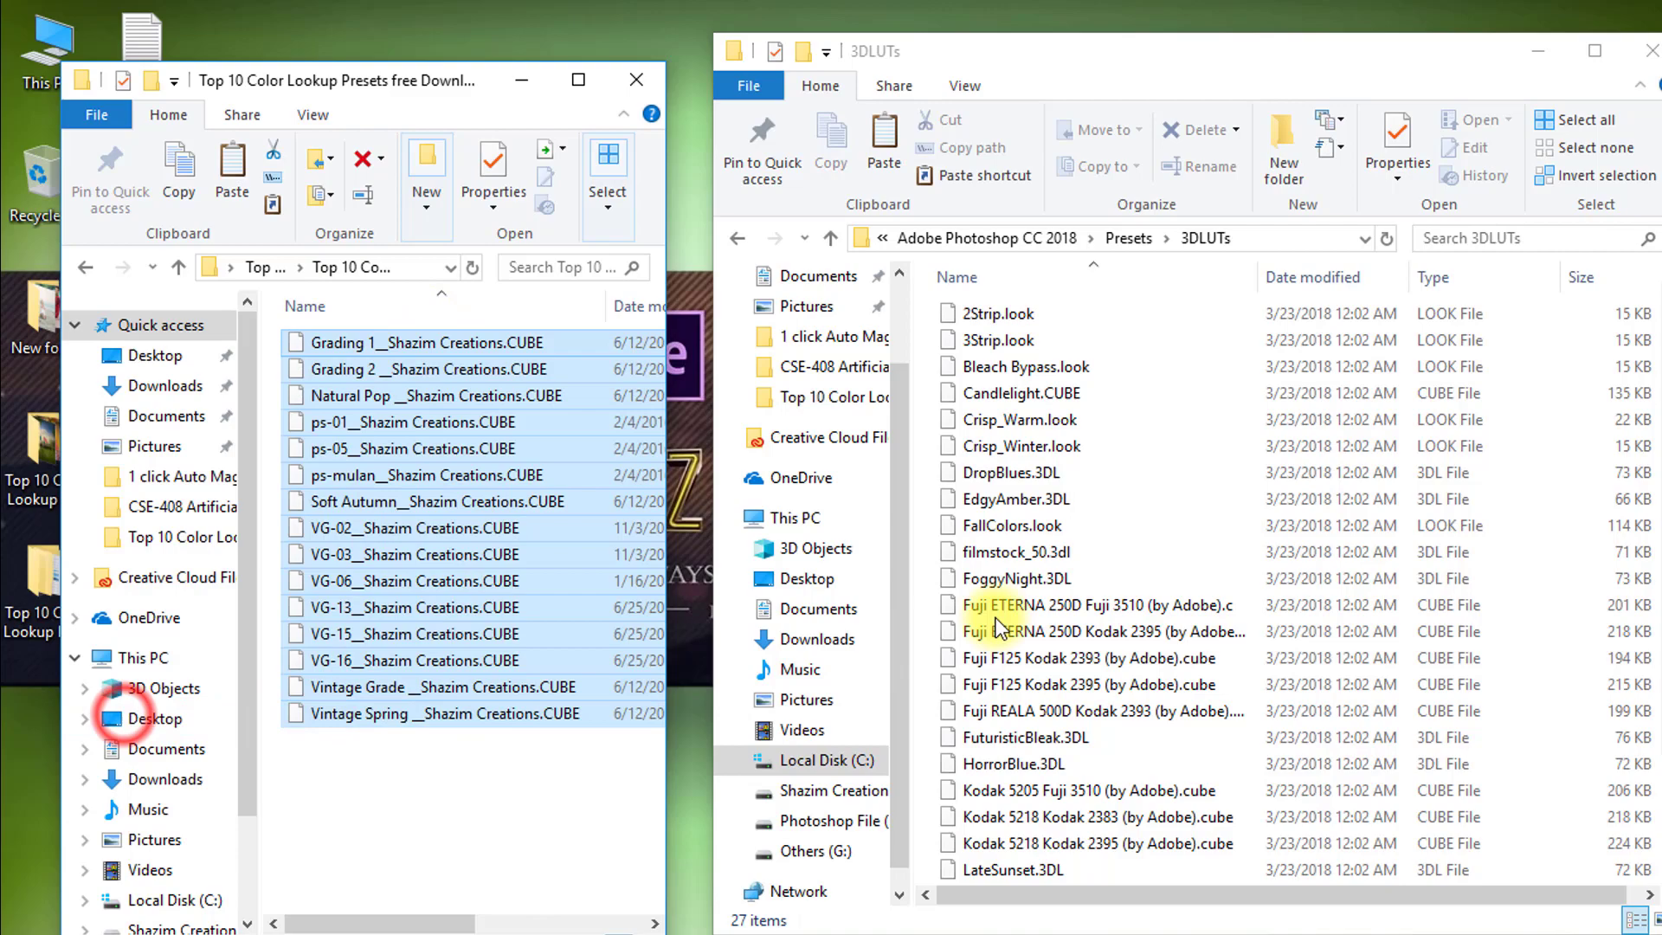
- Paste the .CUBE files into 3DLUTs, granting administrator permission, bringing it to 42 items
right_click(1577, 352)
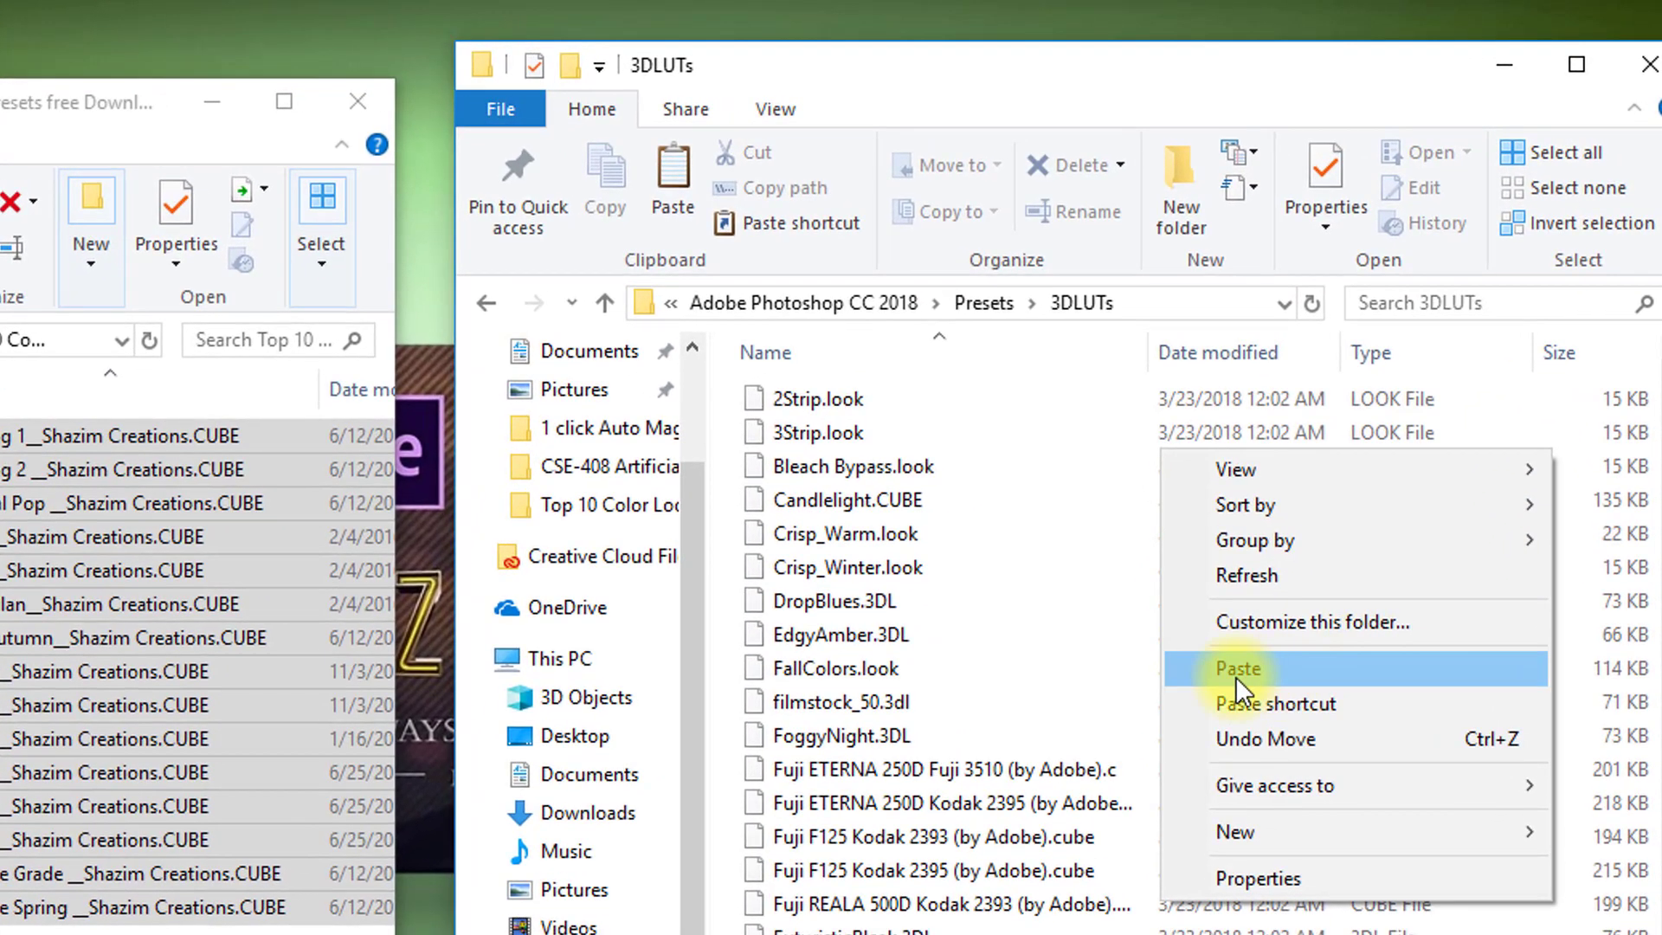
click(1290, 666)
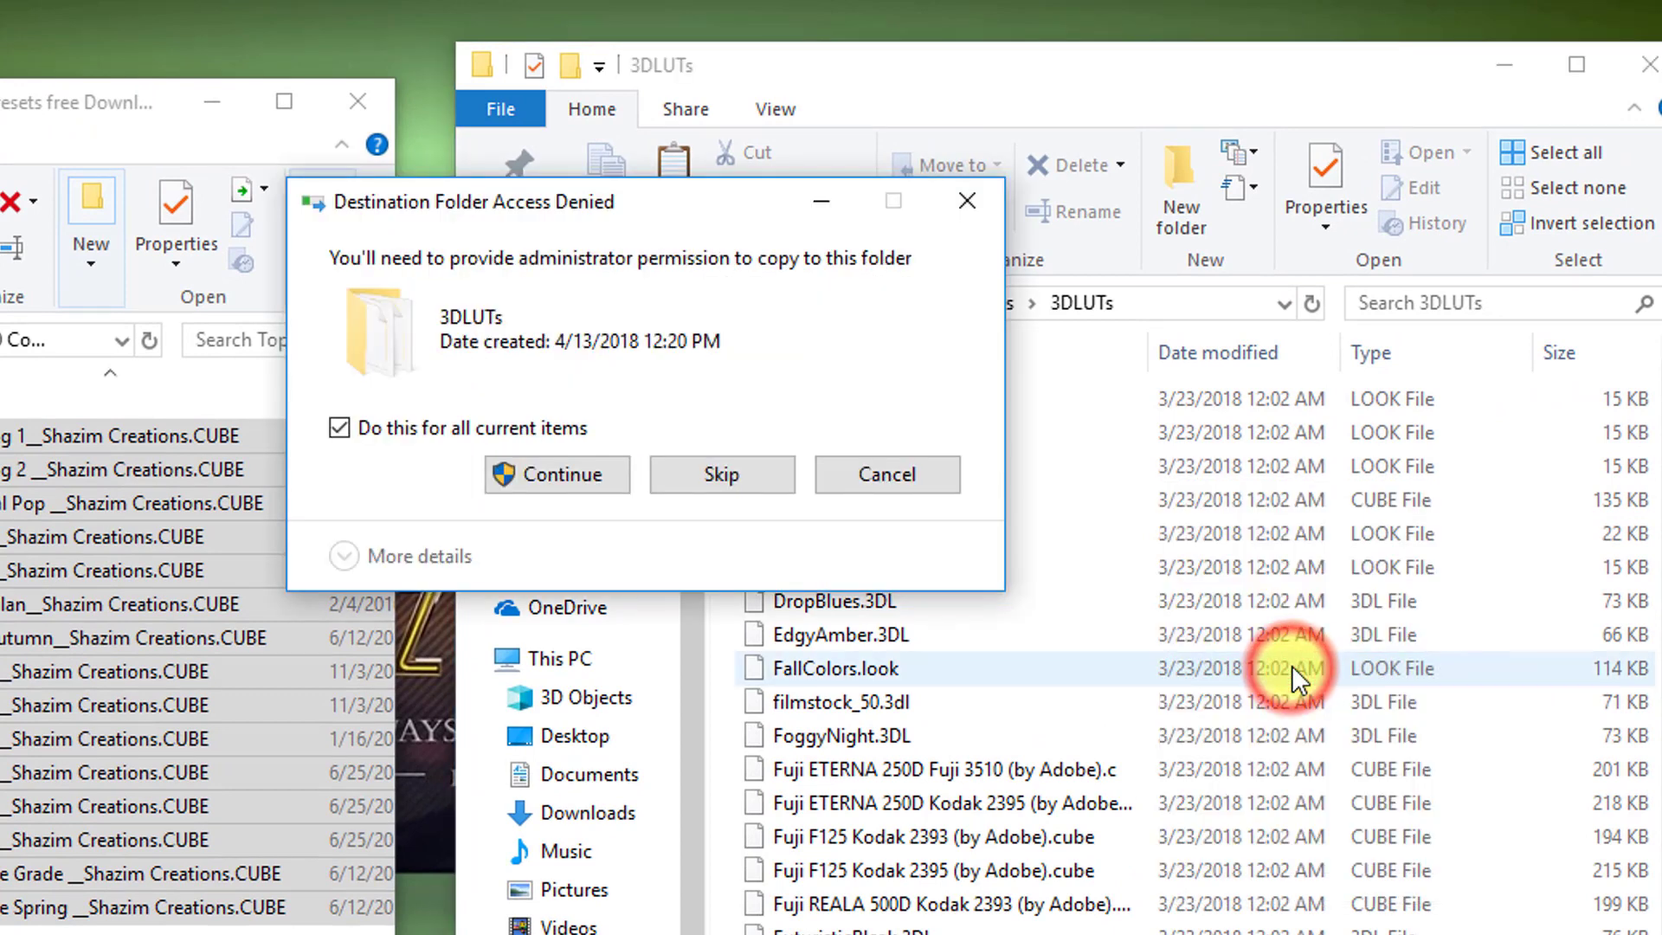
click(547, 473)
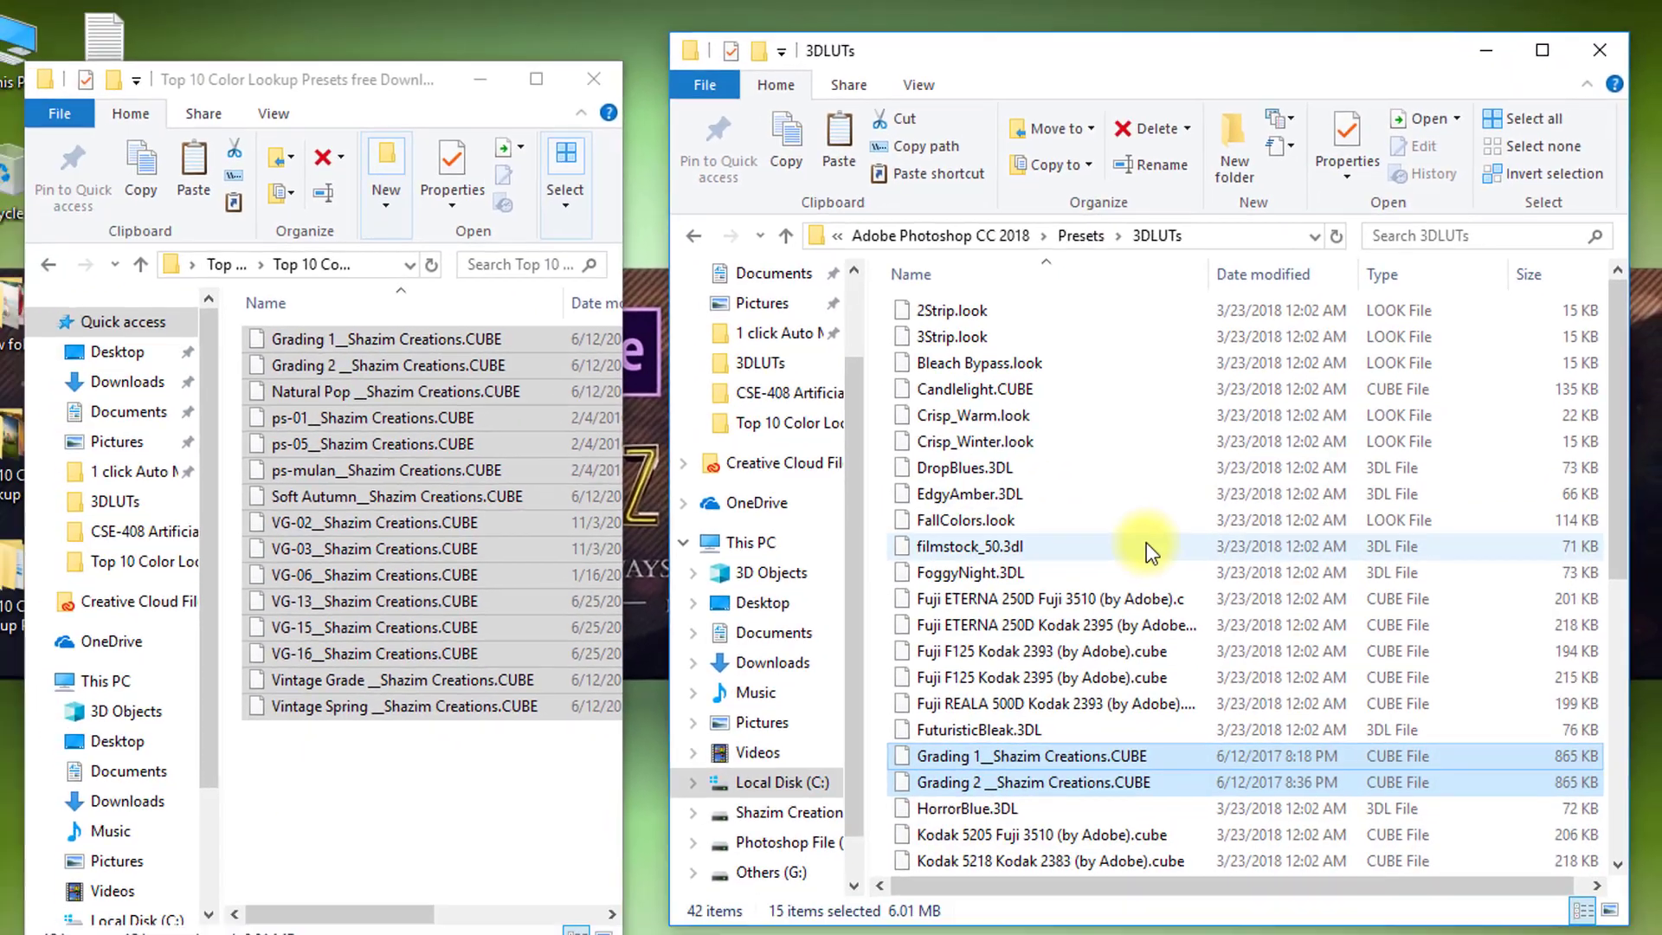
scroll(1022, 558, down, 3)
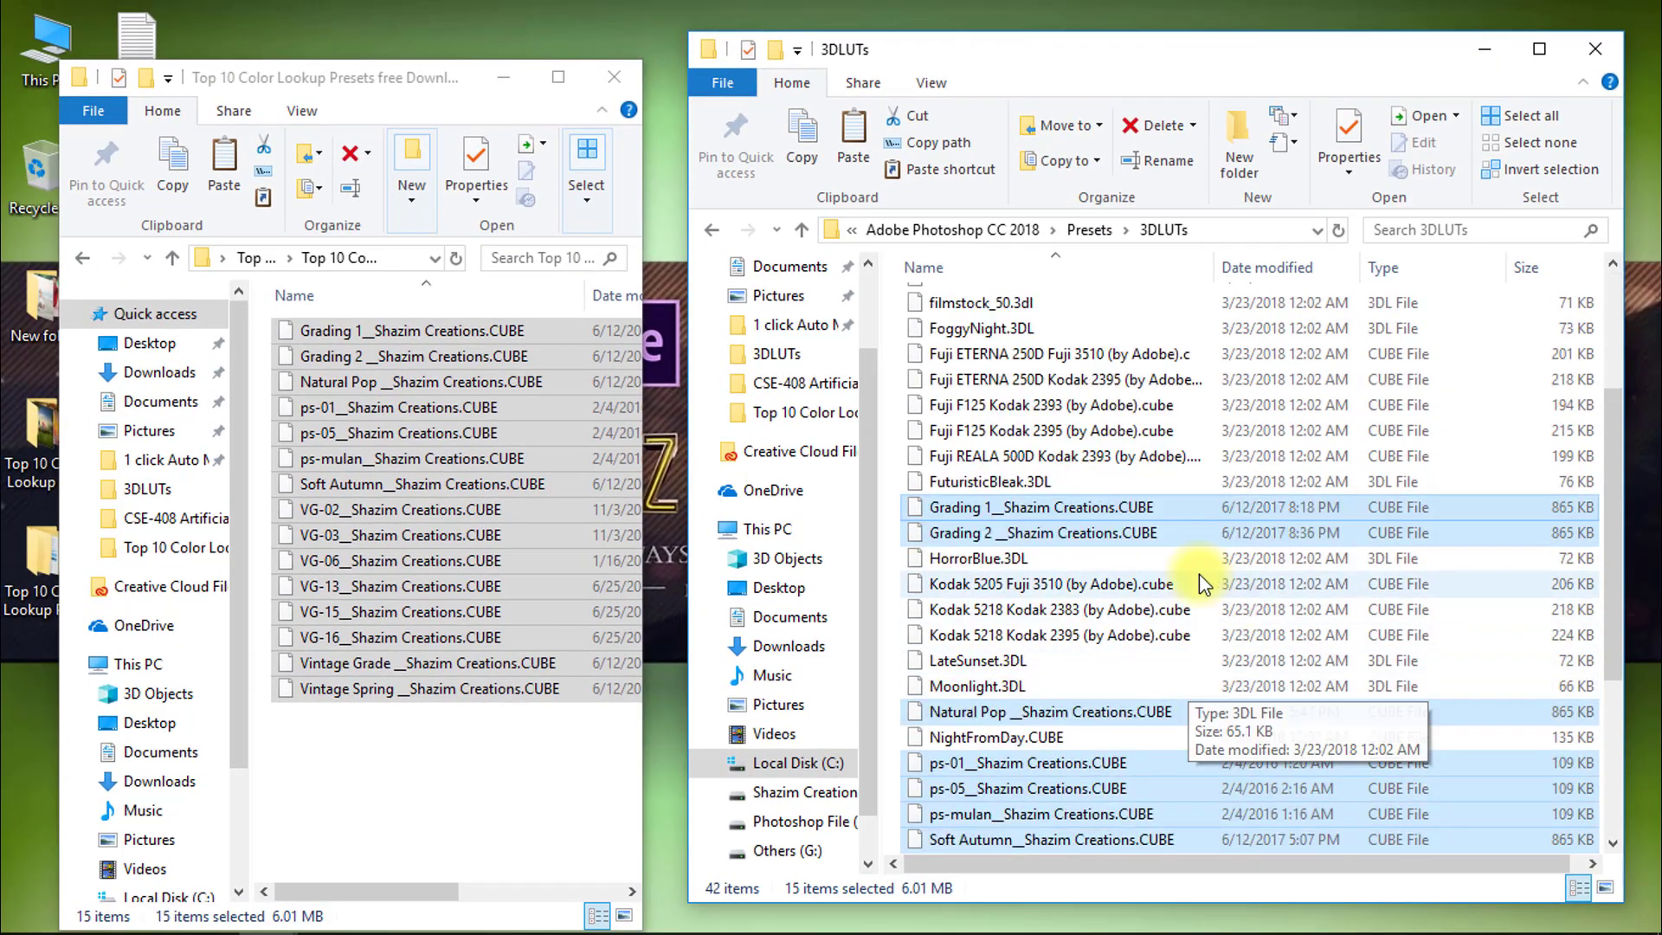
scroll(1182, 561, down, 3)
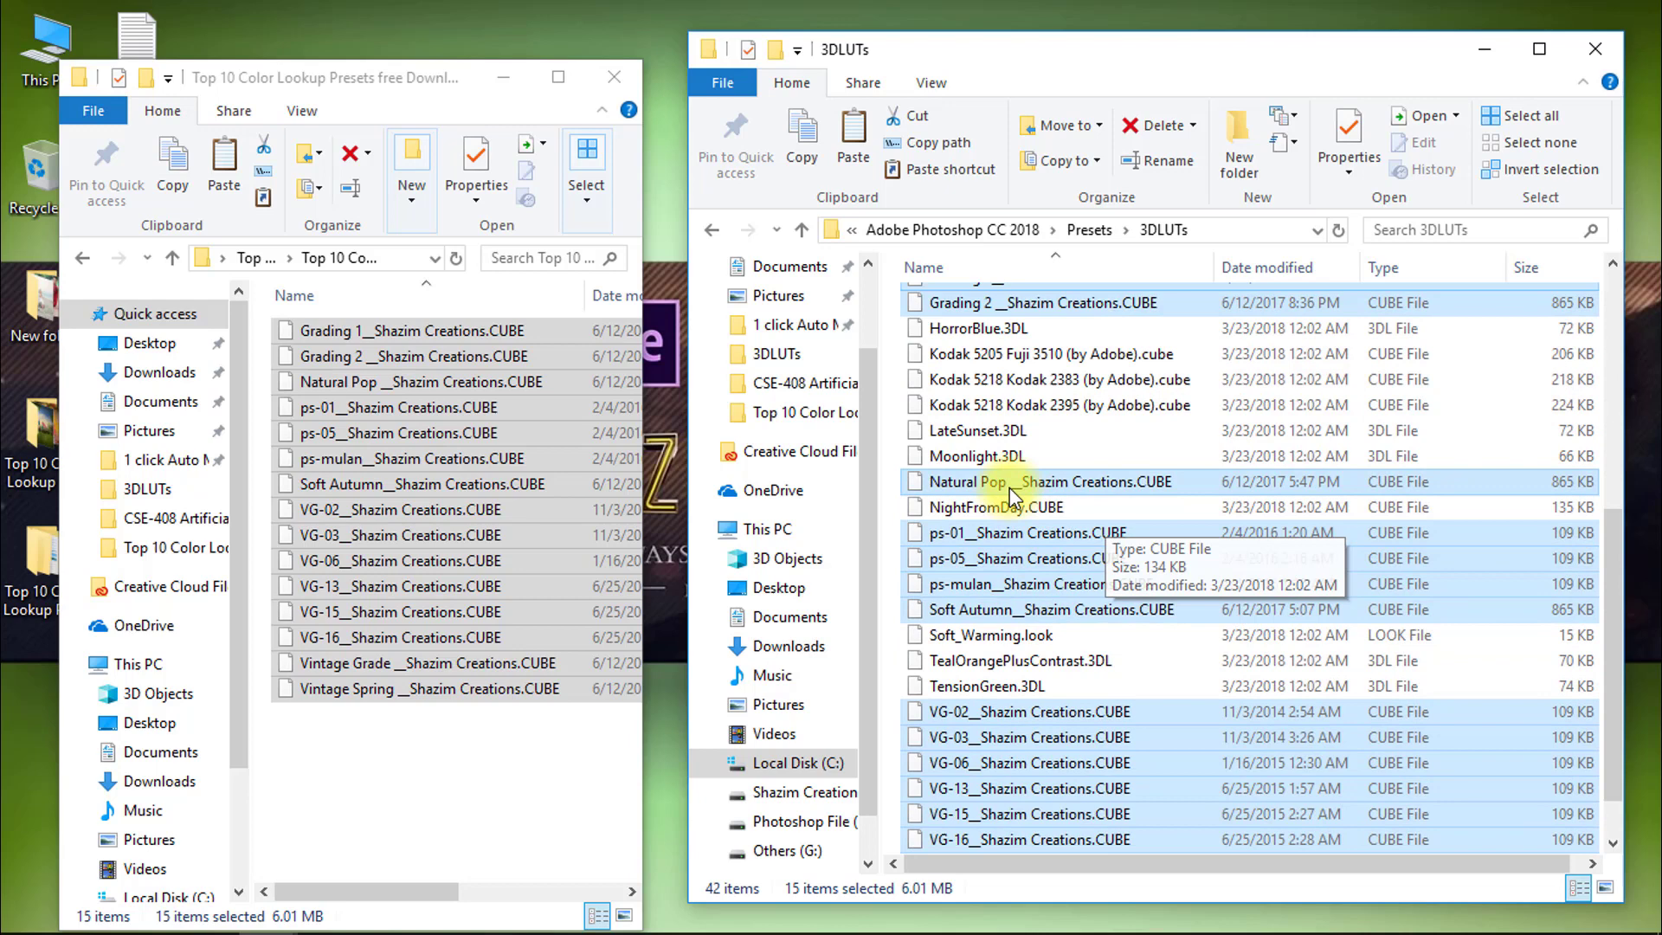
scroll(1240, 576, down, 1)
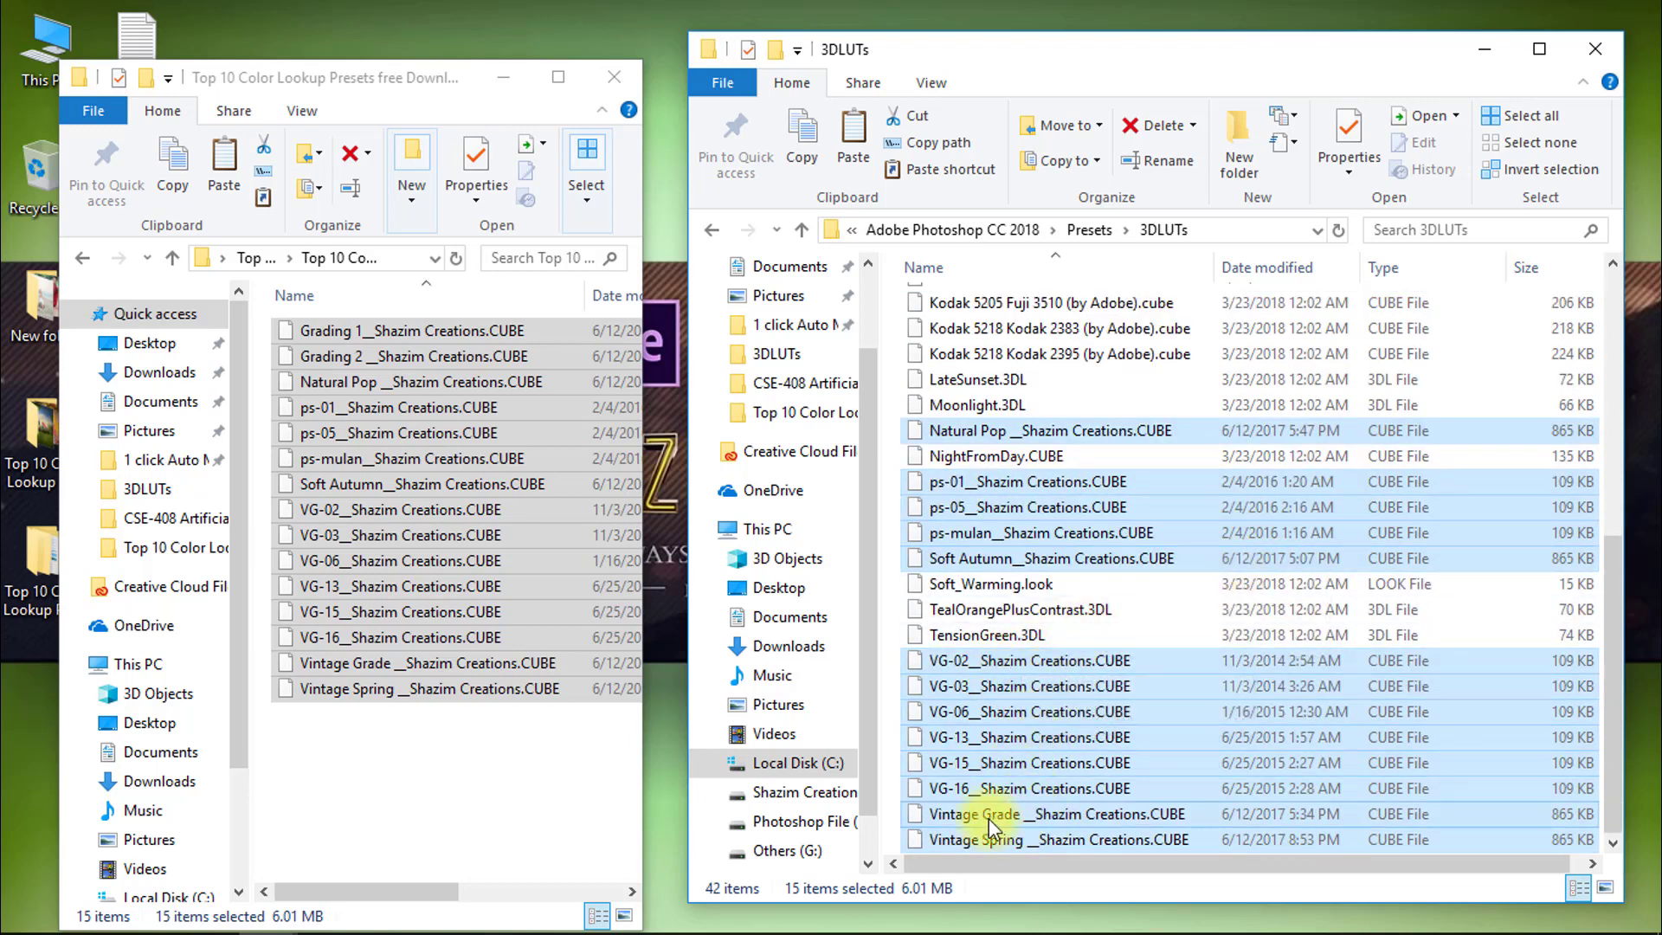
- Close both File Explorer windows and launch Photoshop CC 2018
click(1581, 57)
click(617, 71)
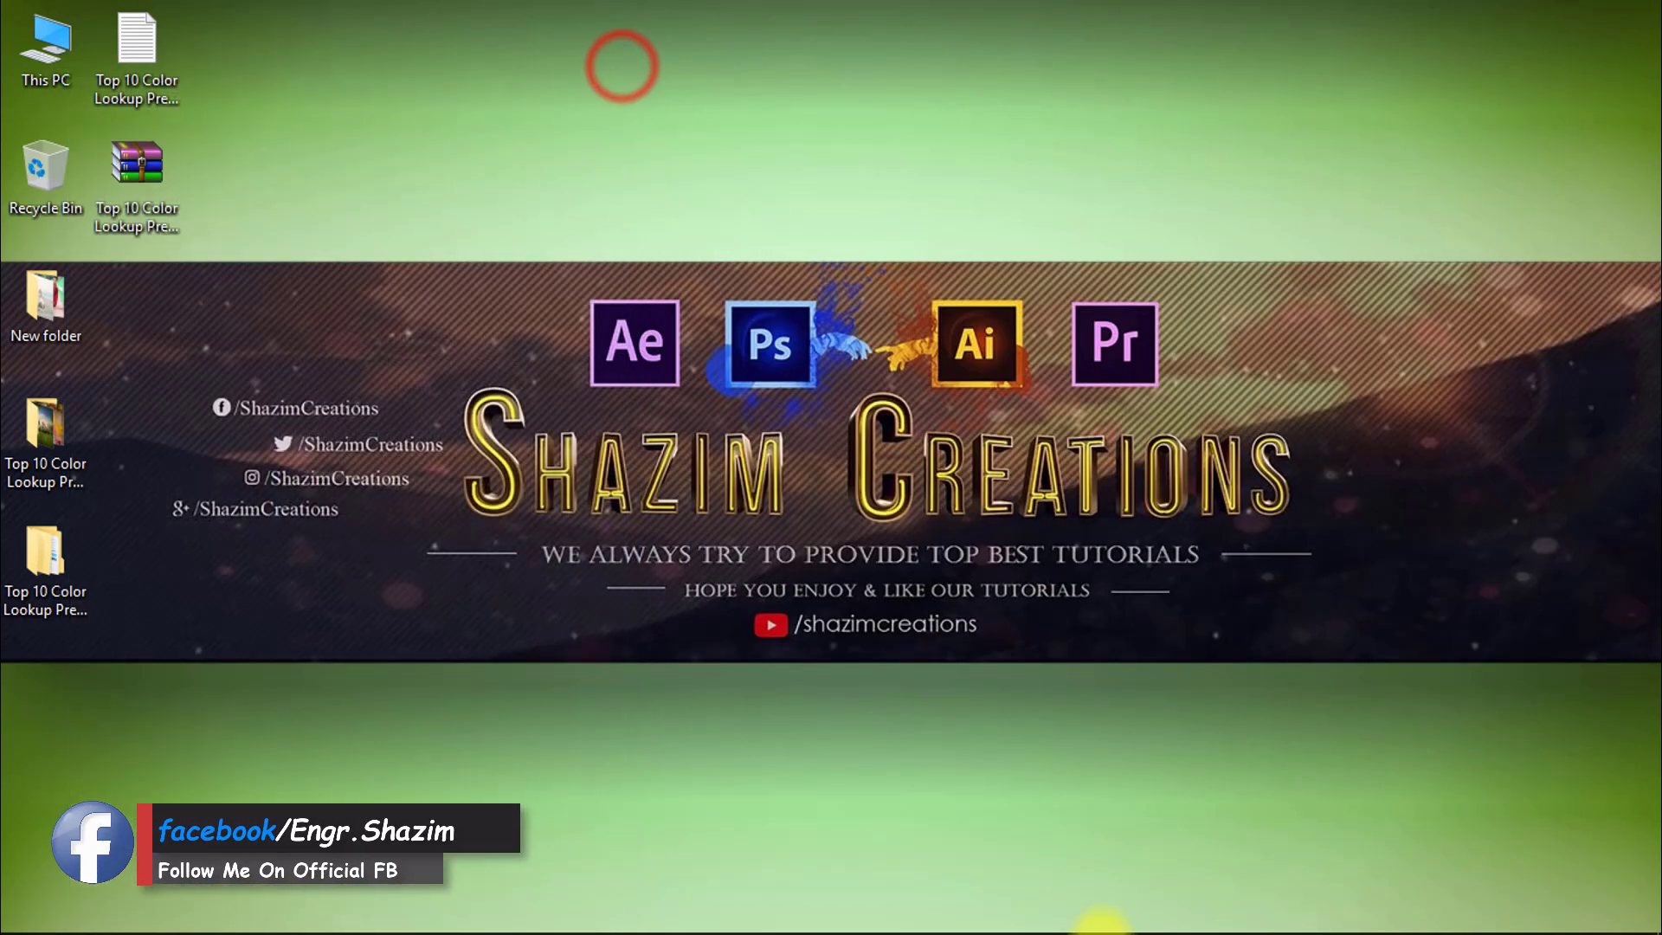
click(922, 911)
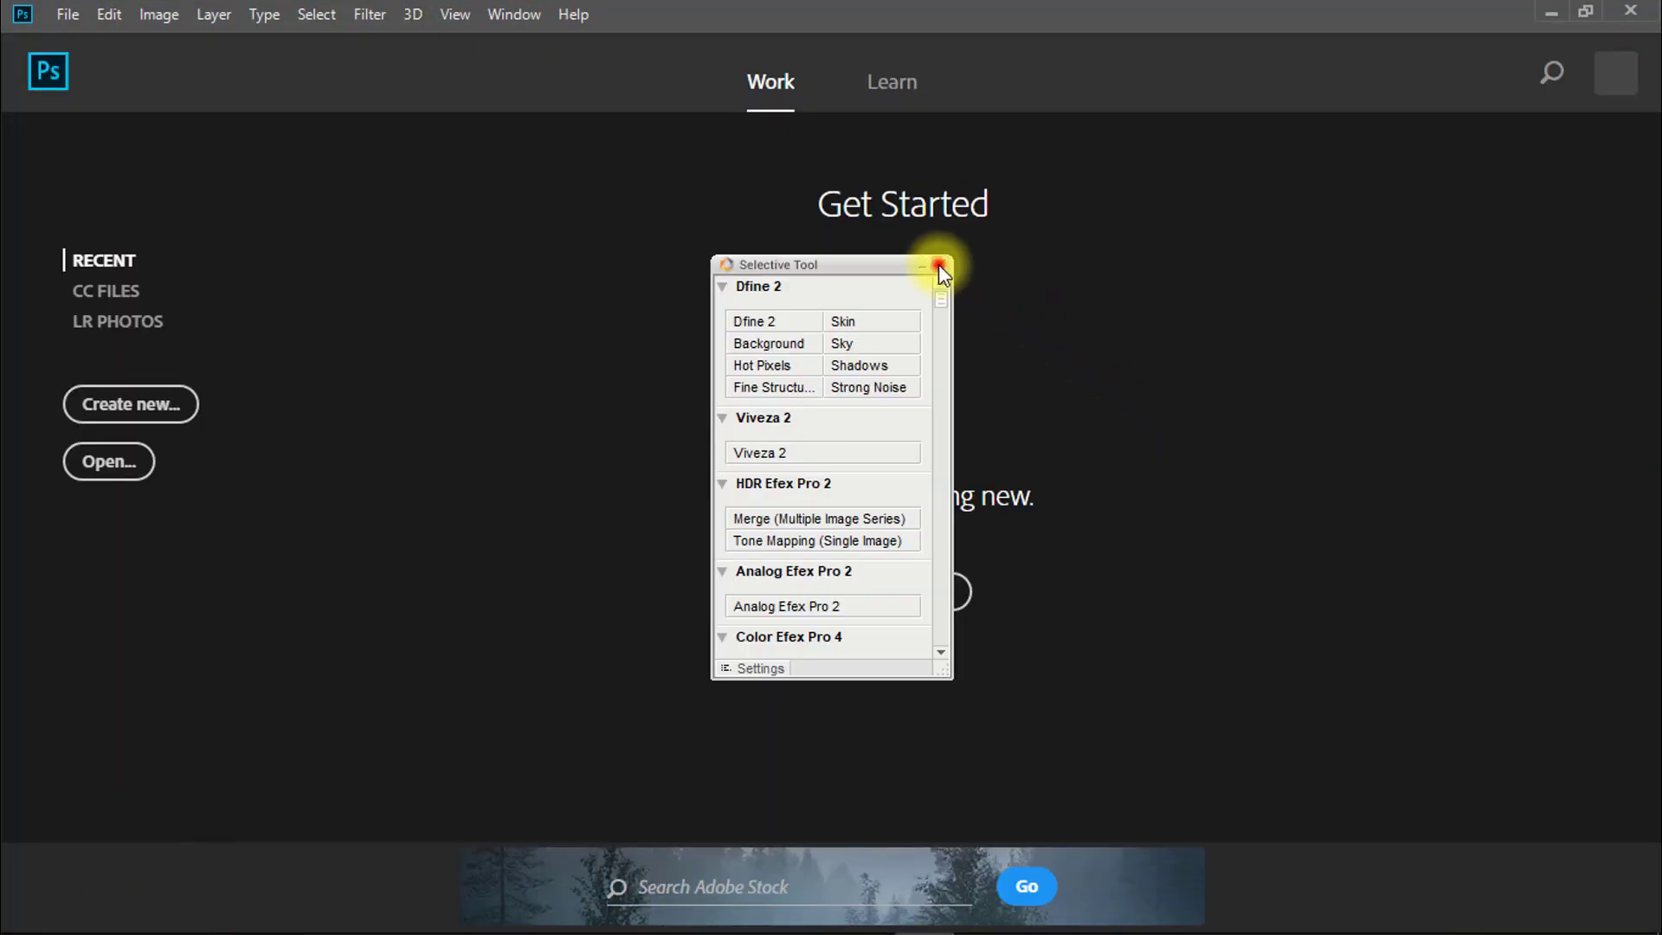
click(940, 264)
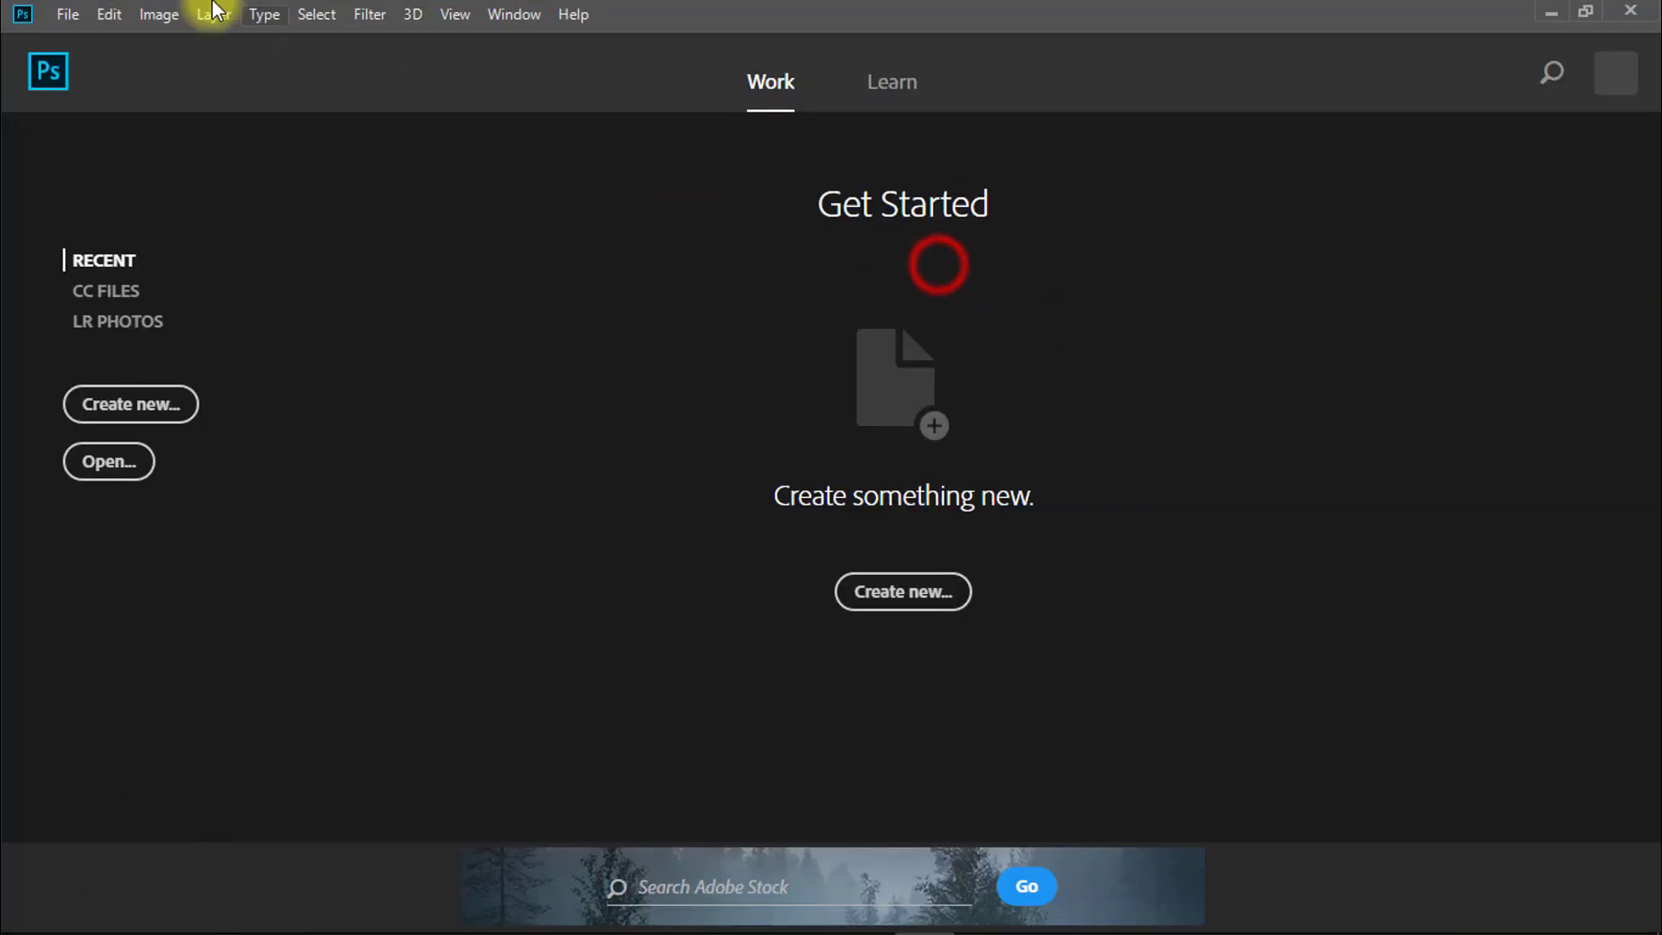
click(68, 14)
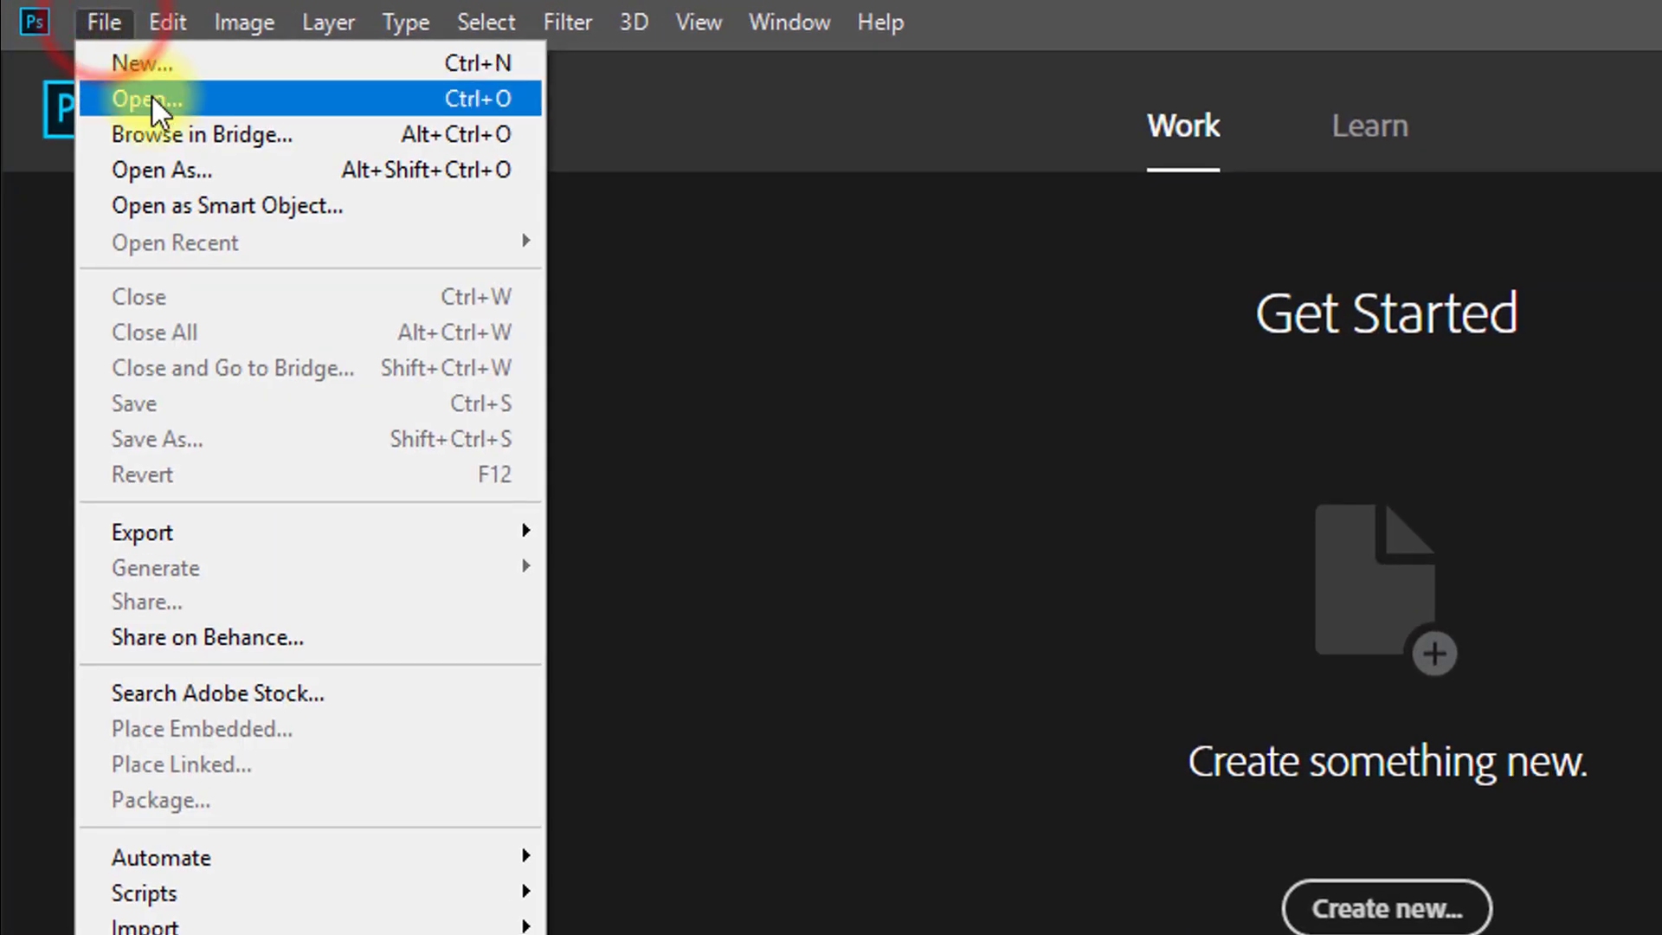
click(152, 96)
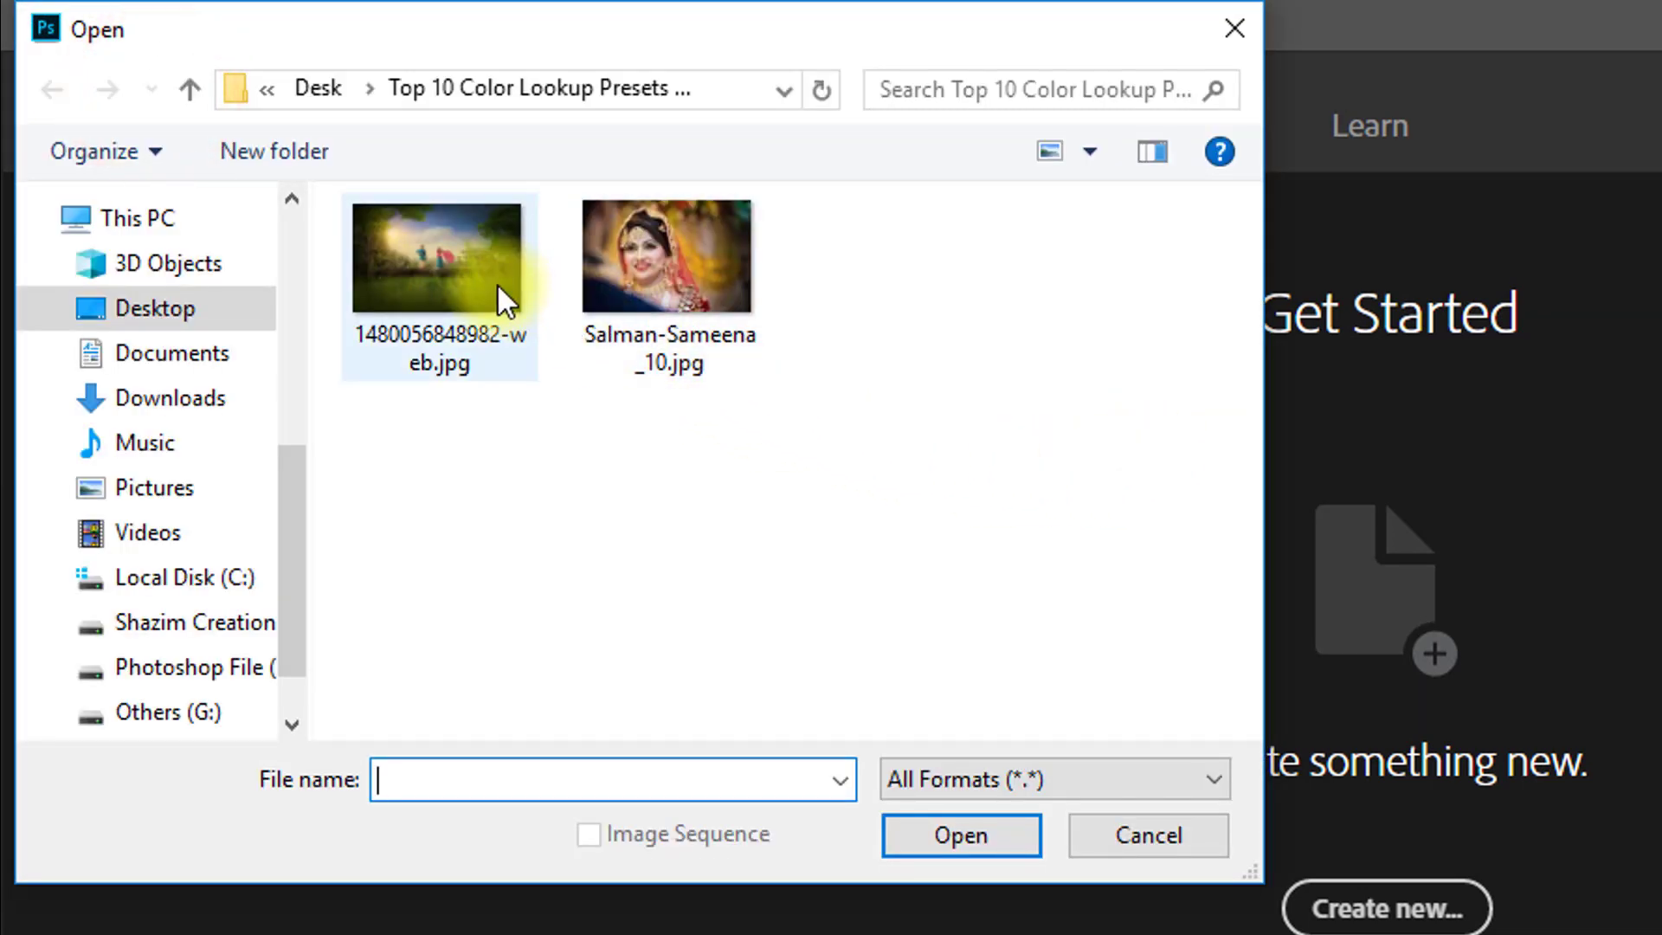
click(658, 286)
ctrl+click(489, 264)
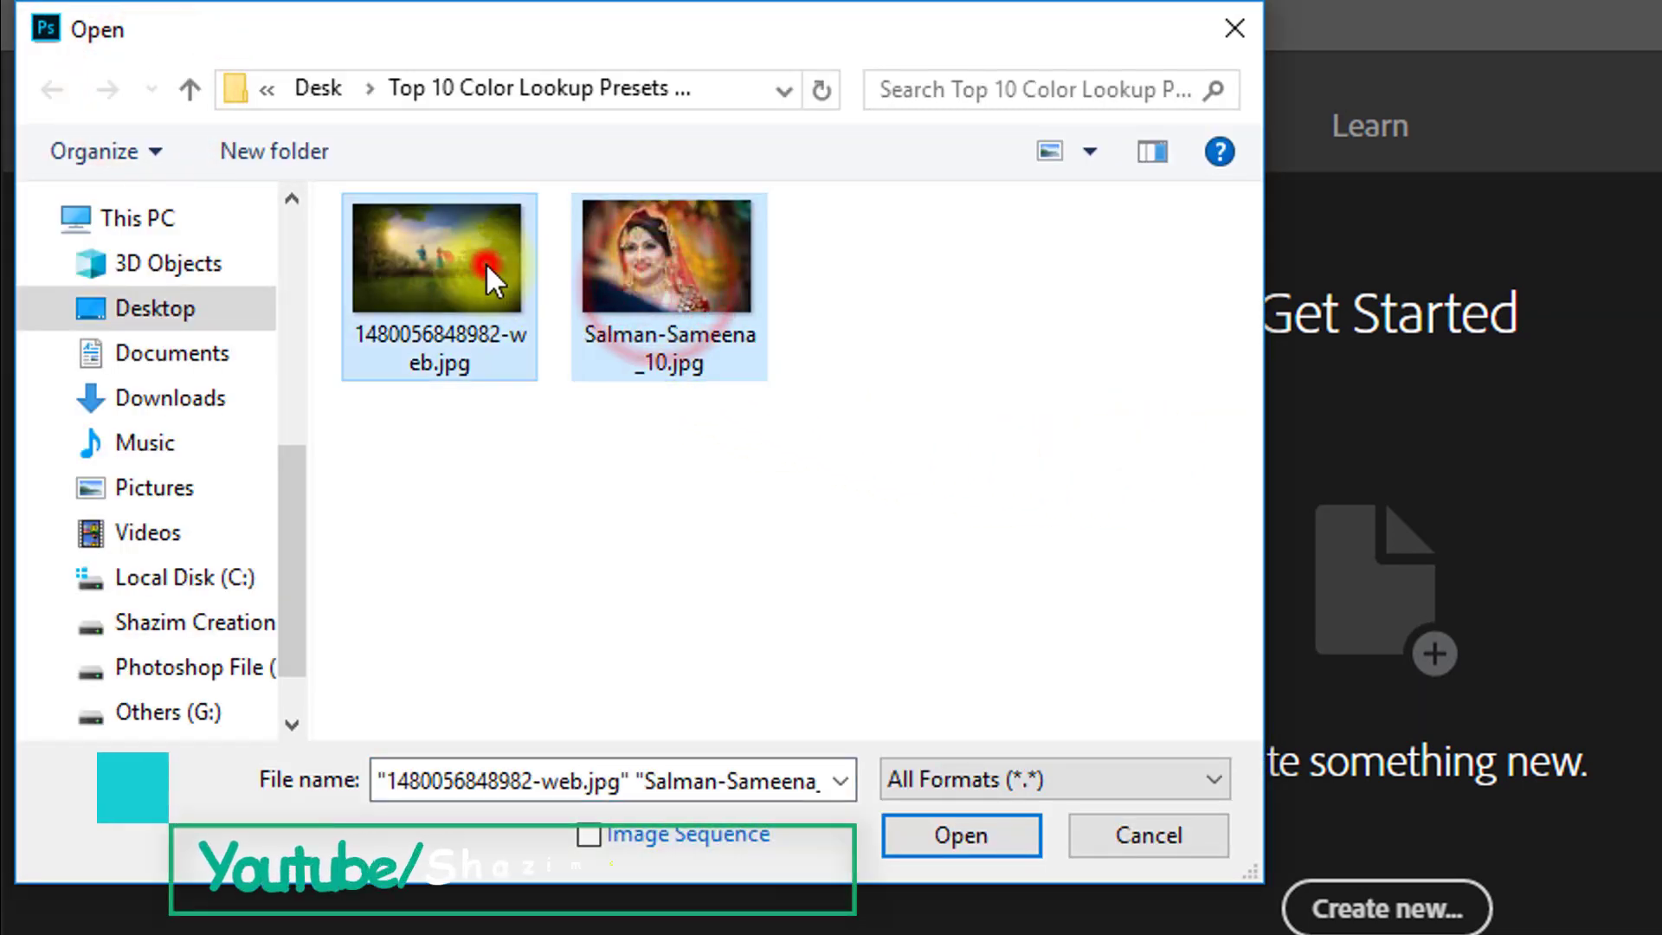
click(959, 836)
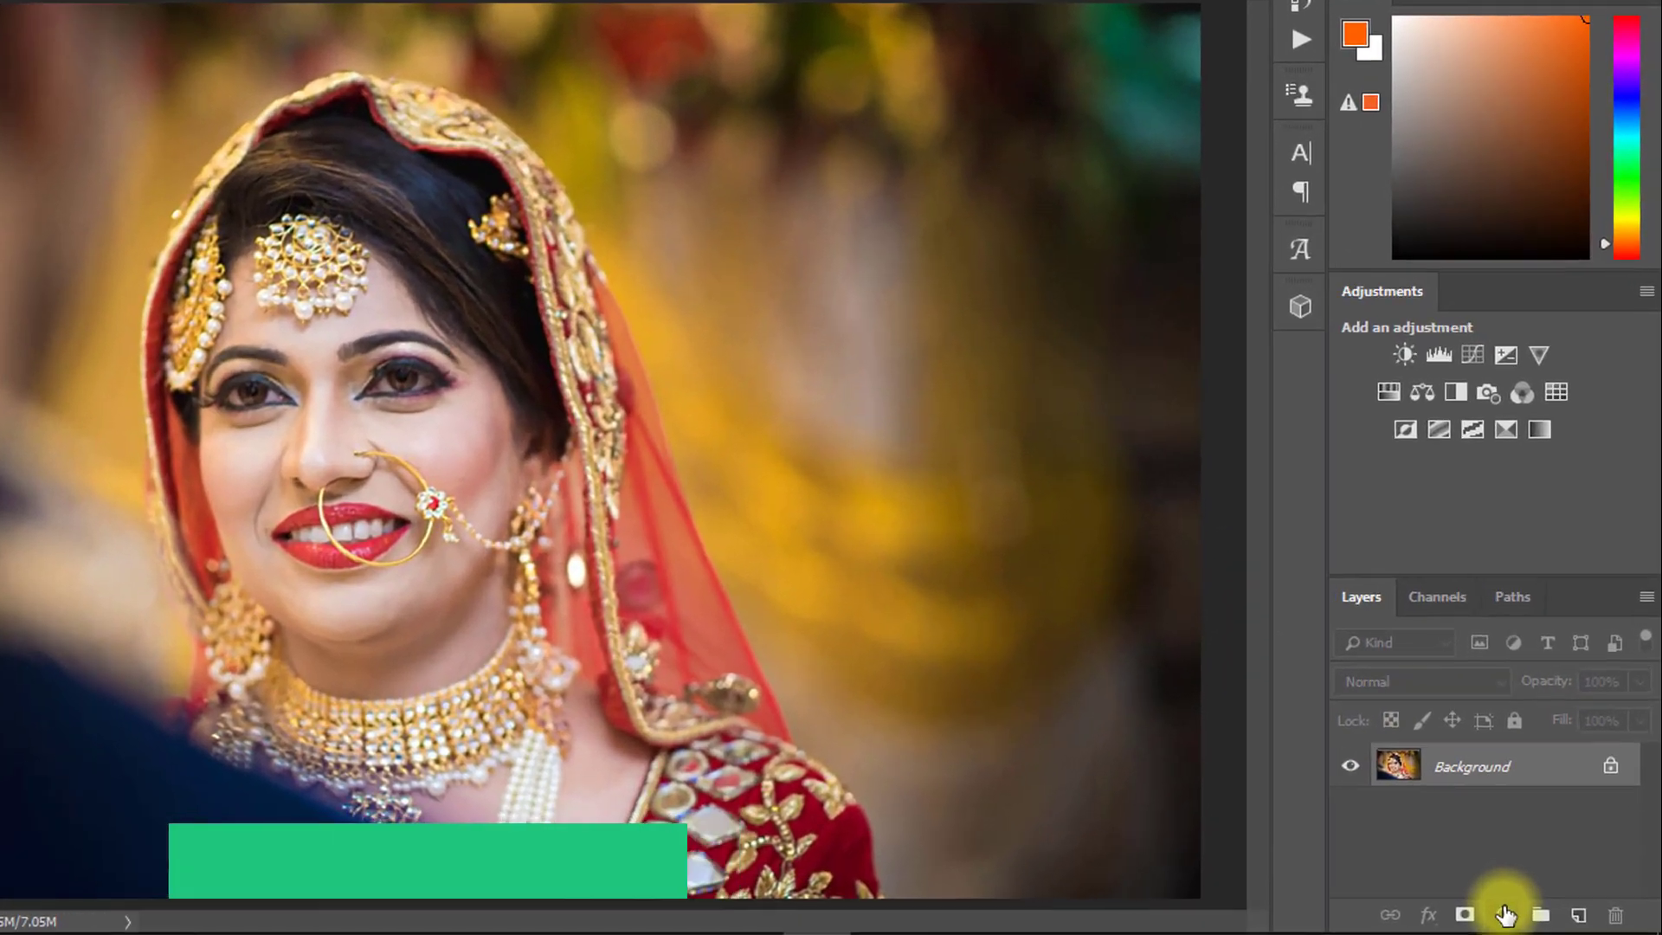
- Add a Color Lookup adjustment layer to the bride portrait and list its 3DLUT presets
click(1525, 916)
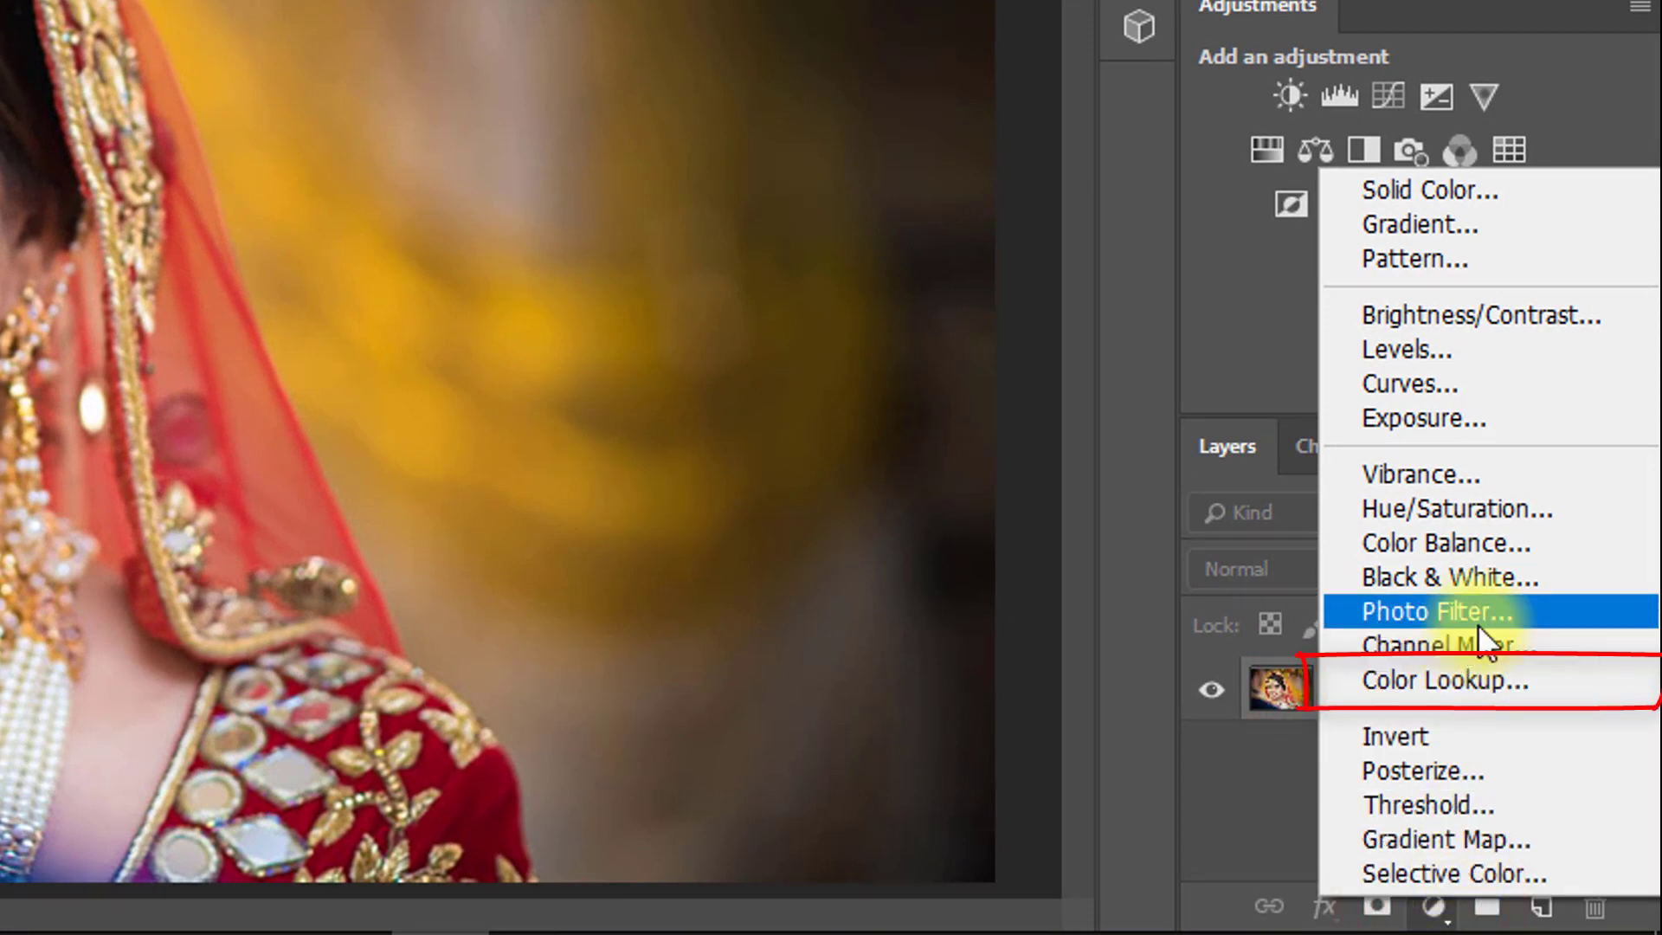
click(1454, 678)
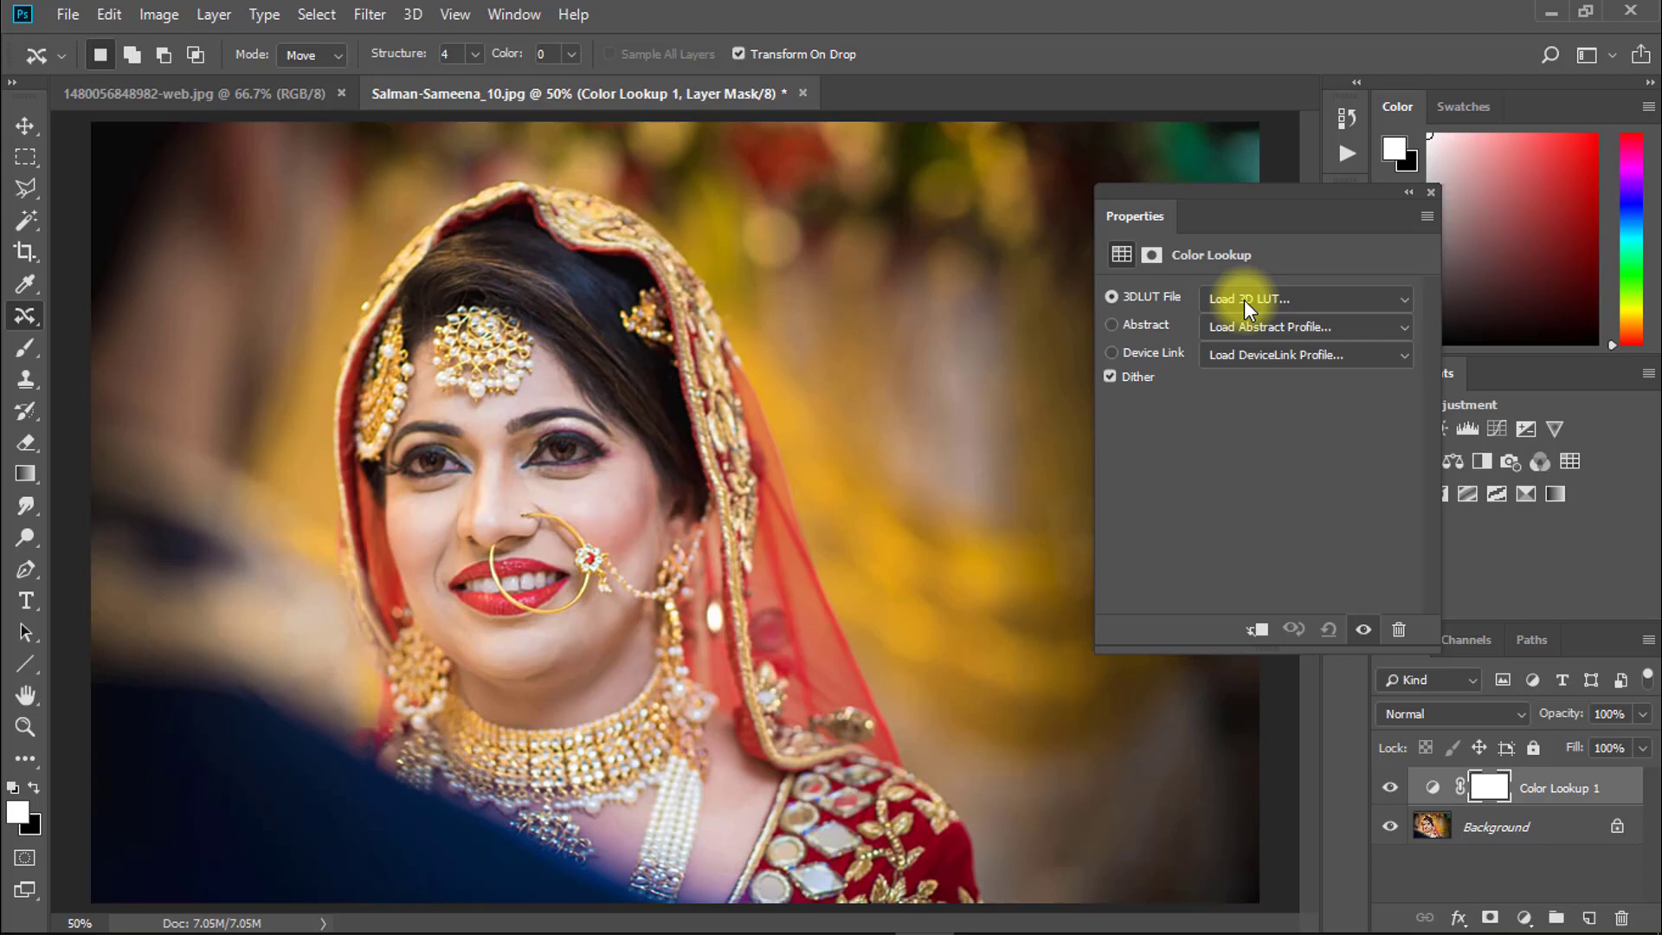
click(1244, 299)
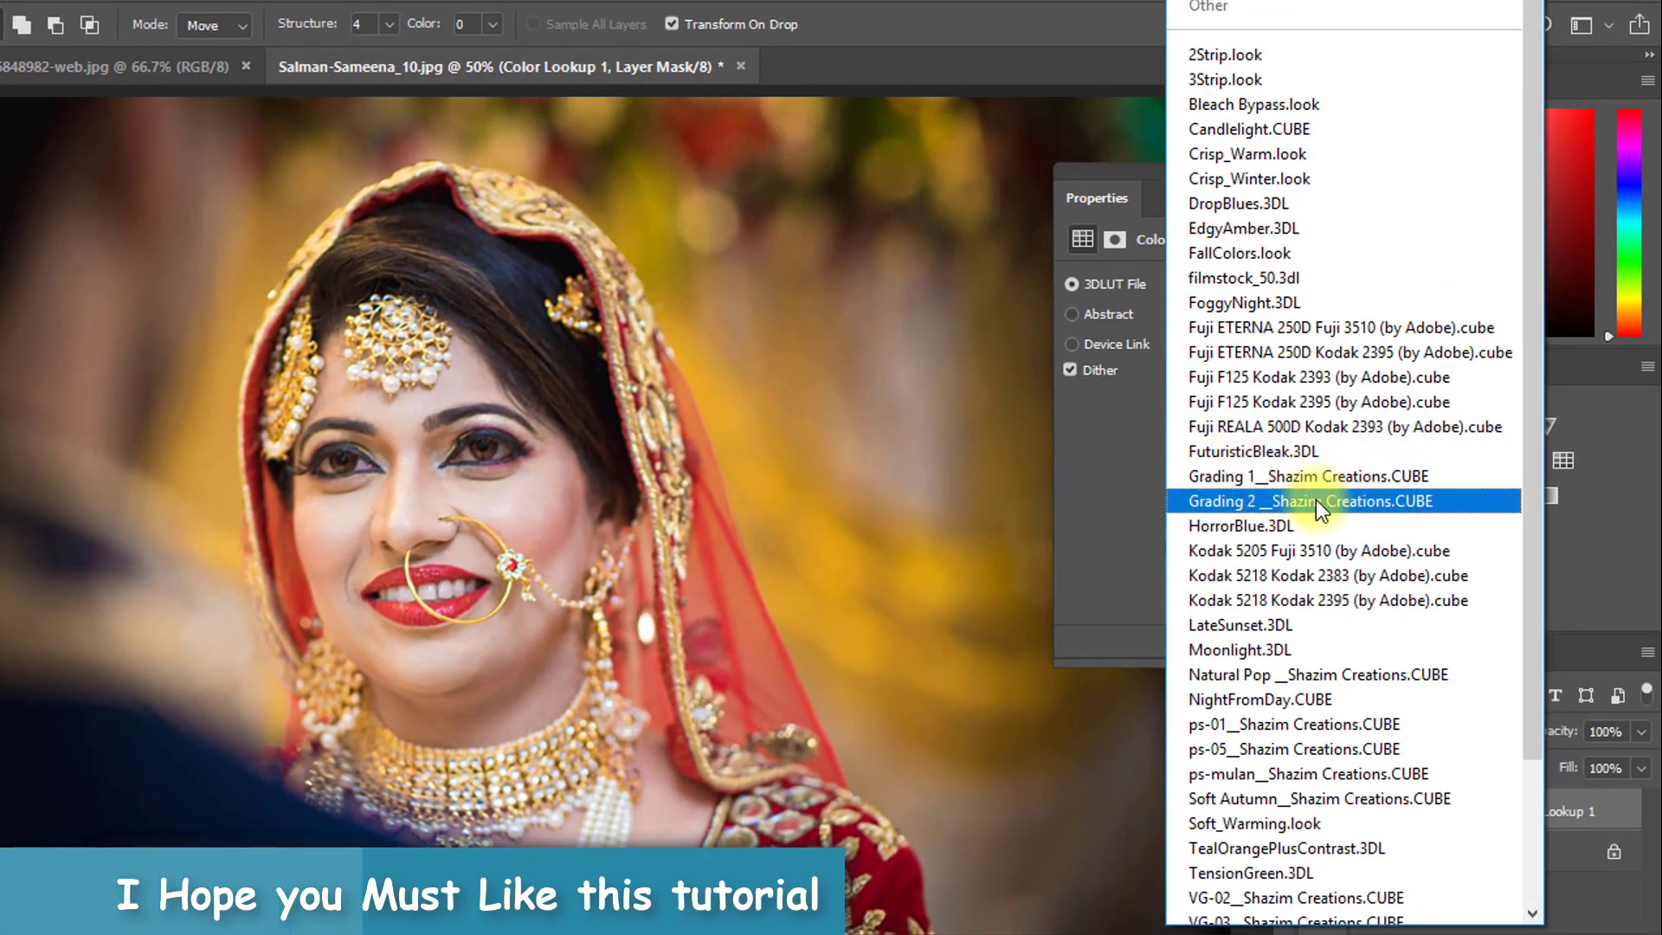
- Preview the Grading 1, Grading 2 and Natural Pop LUTs on the bride portrait
click(1299, 481)
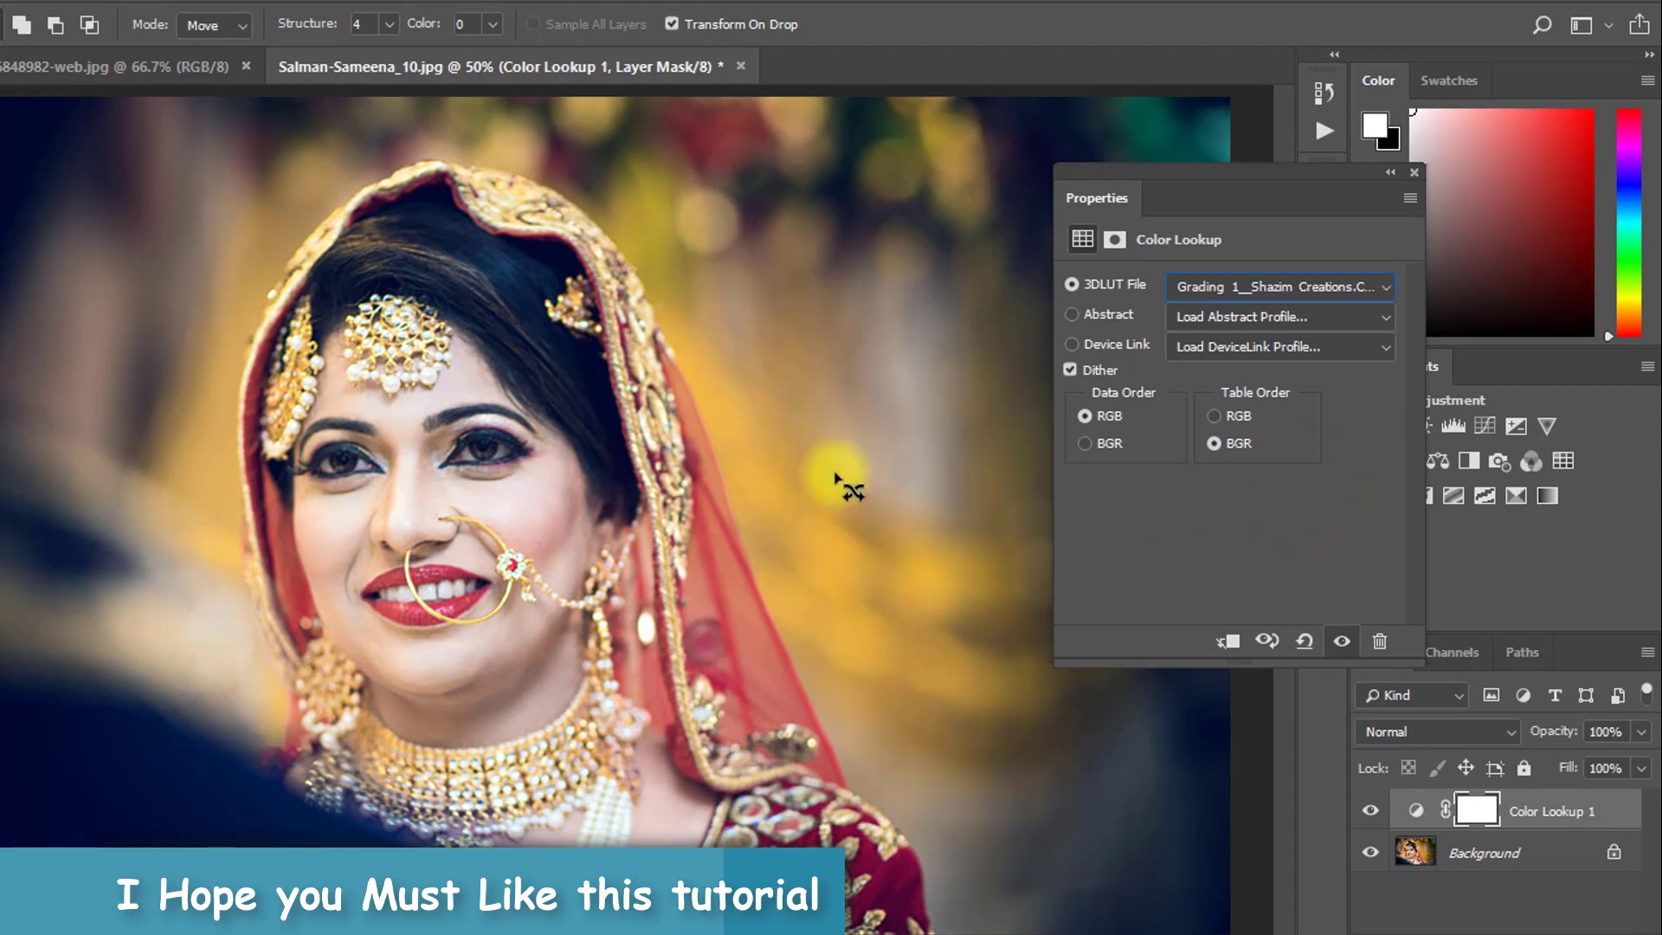
click(1332, 282)
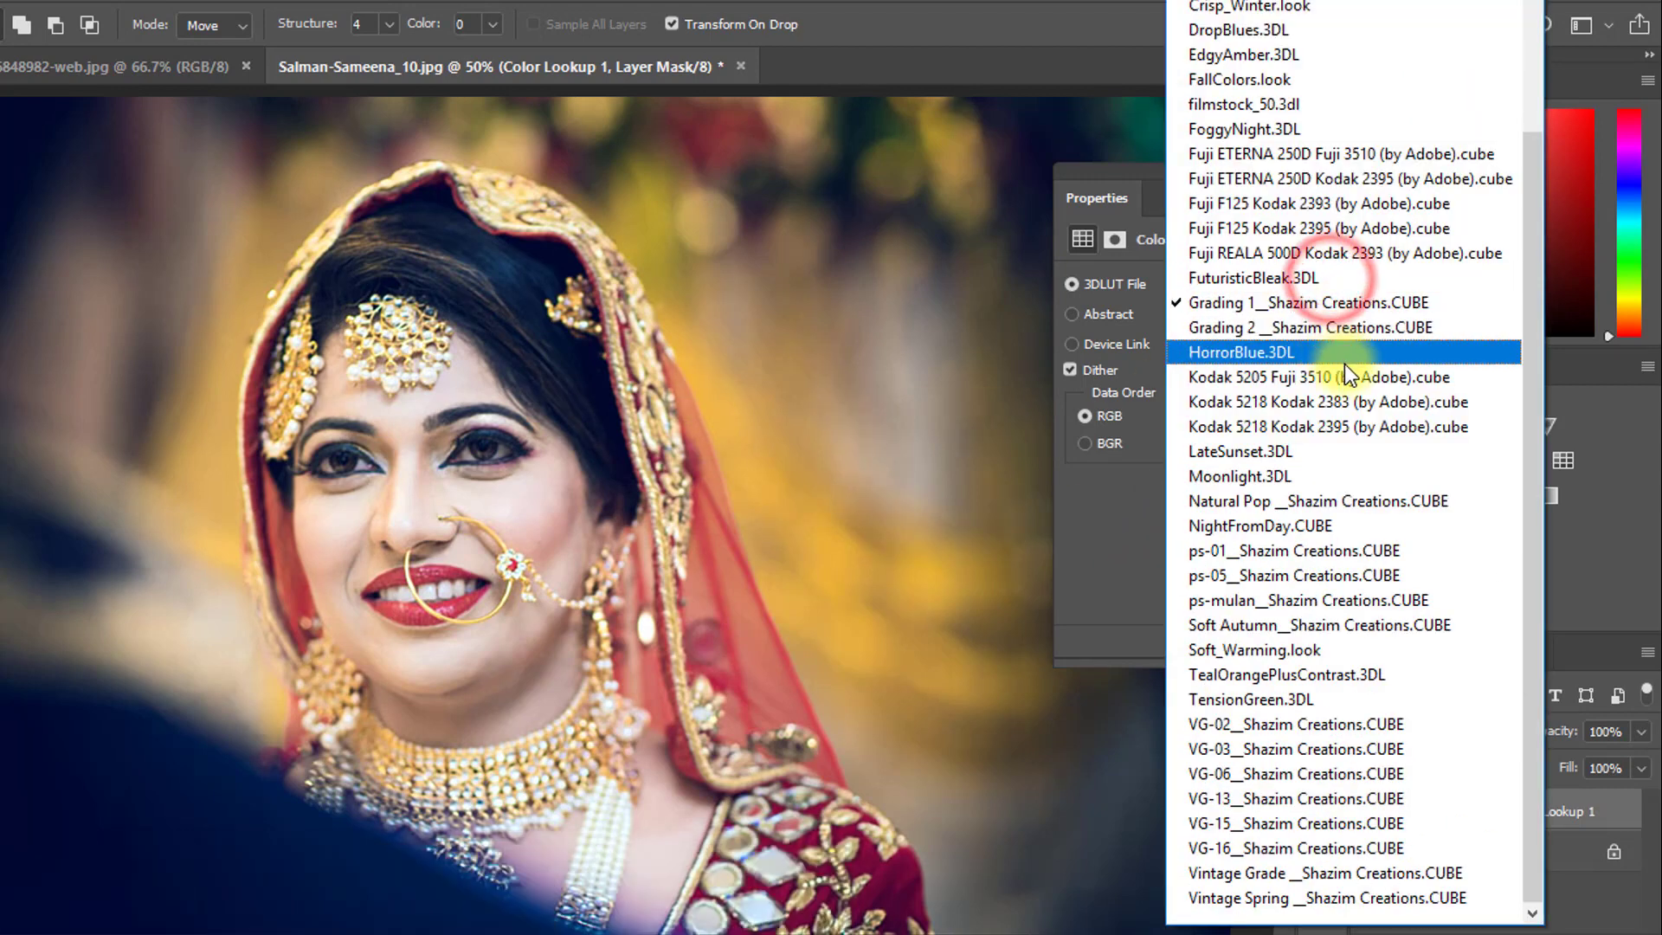
click(1275, 327)
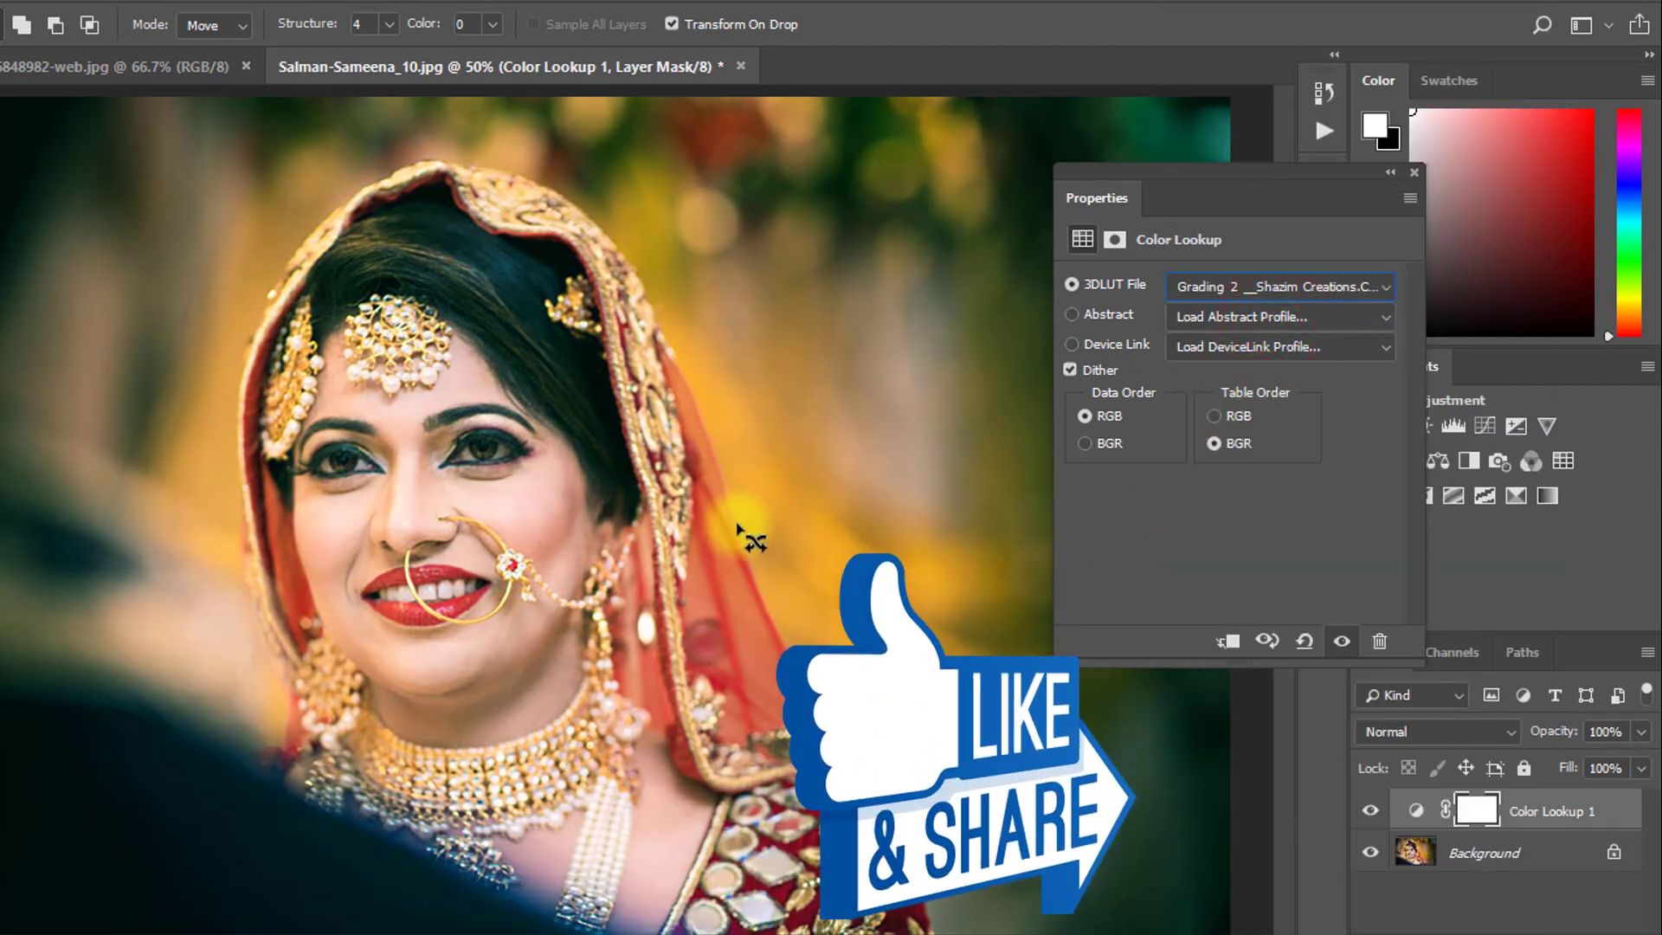
click(1340, 286)
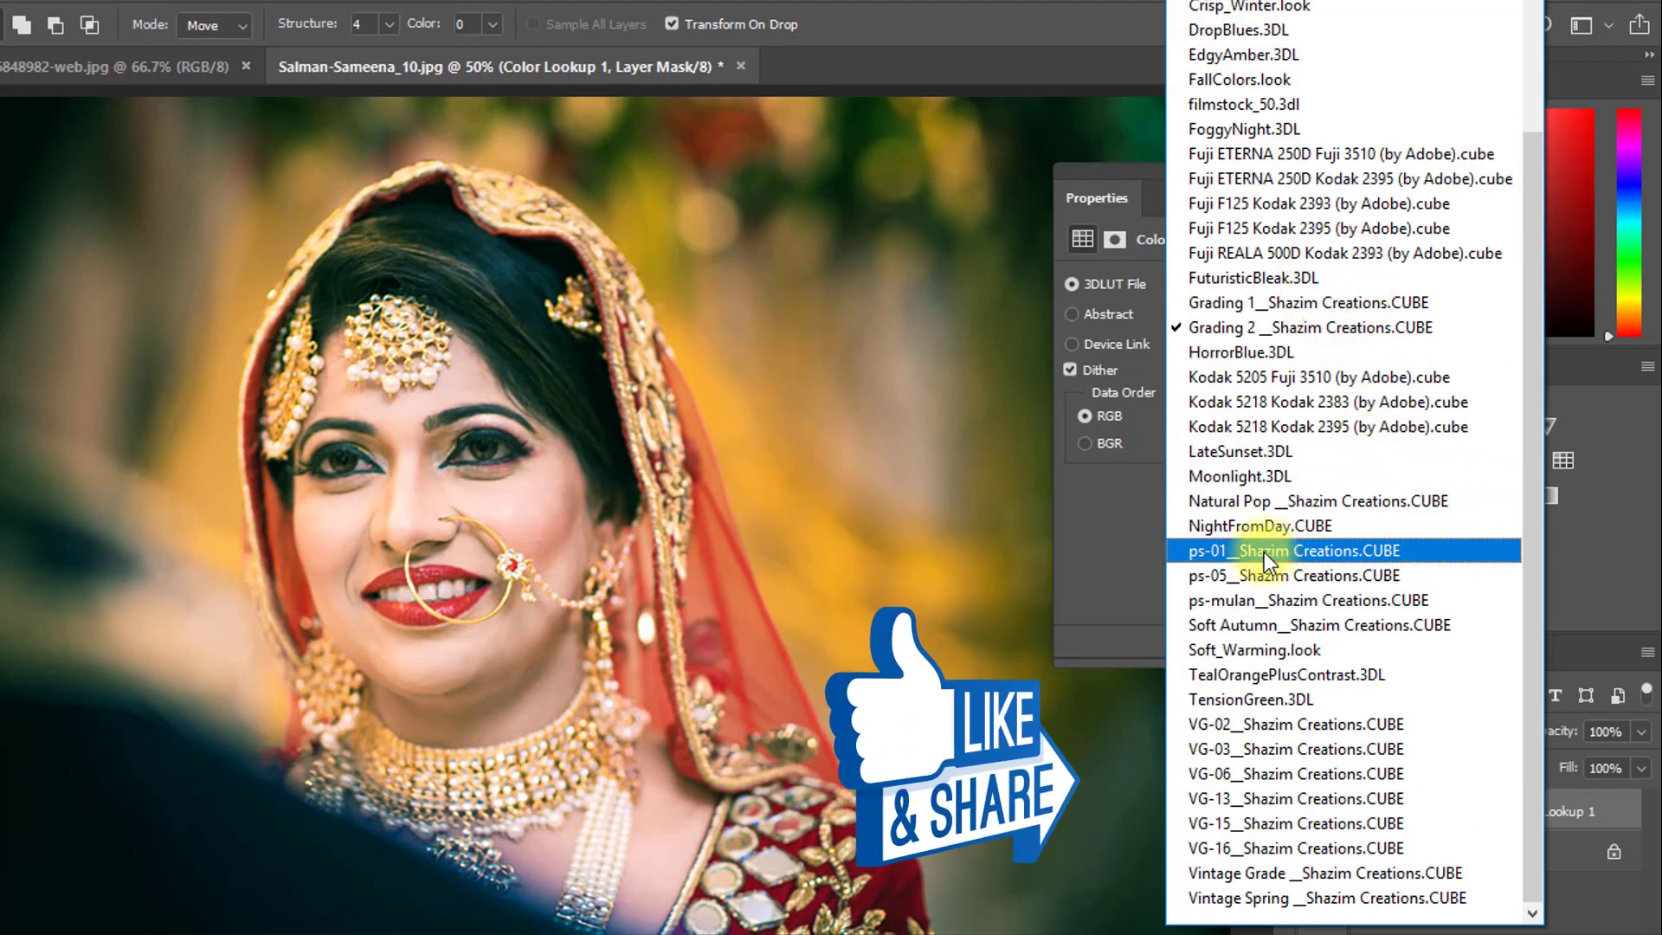
click(1287, 500)
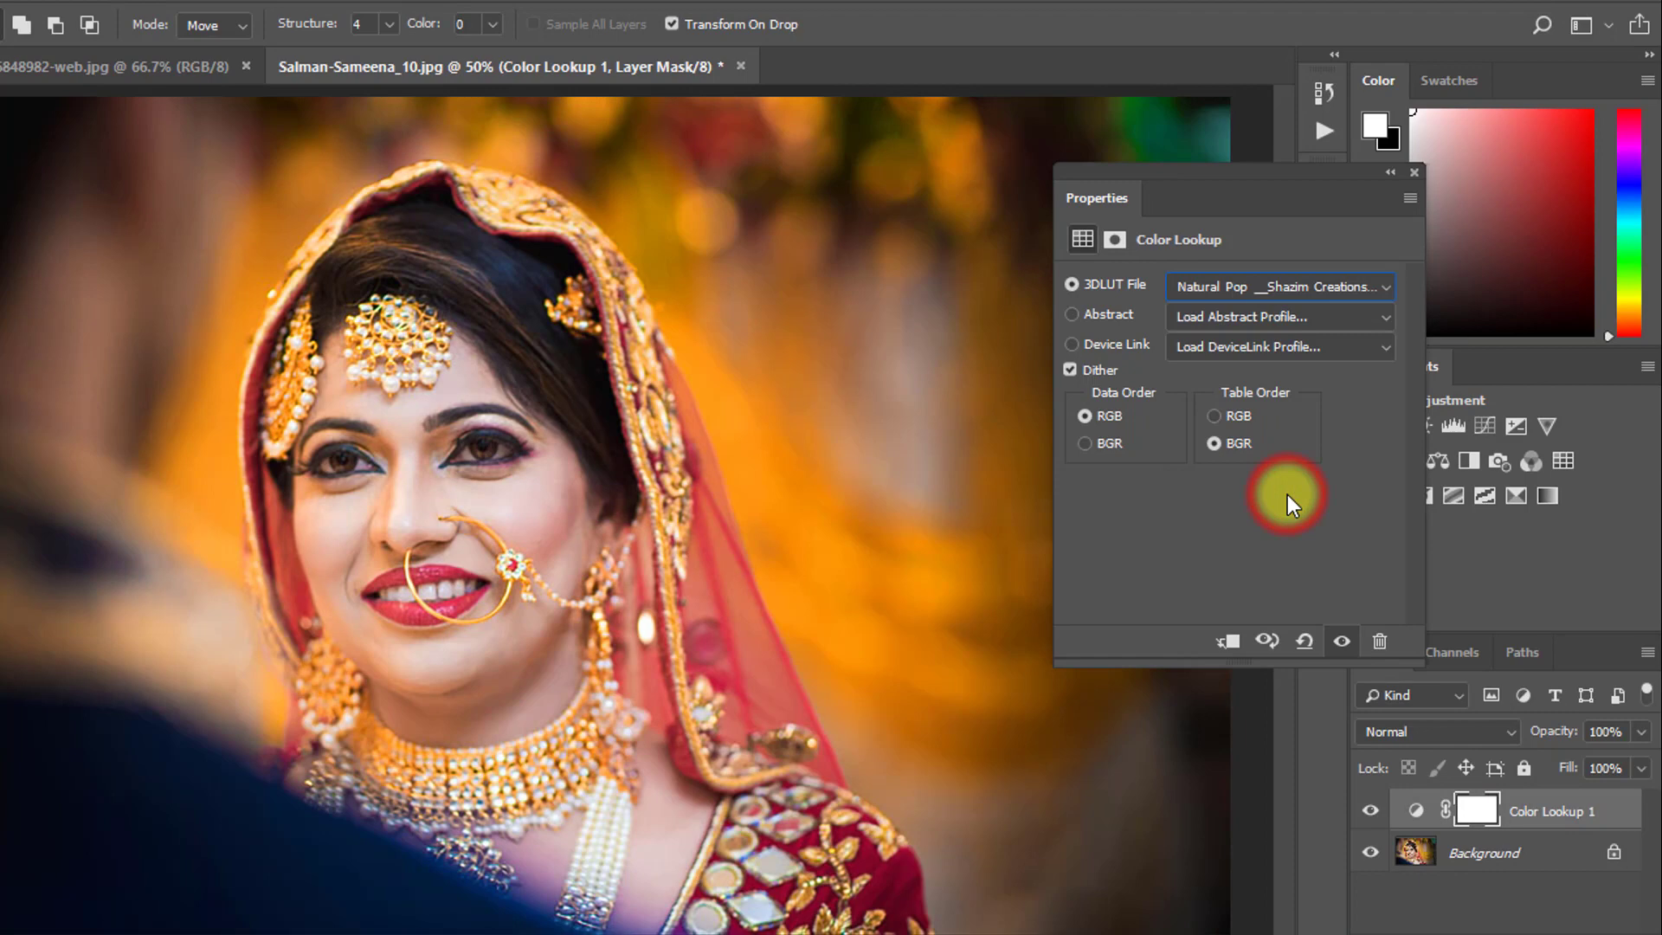
- Preview the ps-01, ps-05, ps-mulan, Soft Autumn, VG-03 and Vintage Grade LUTs
click(1270, 284)
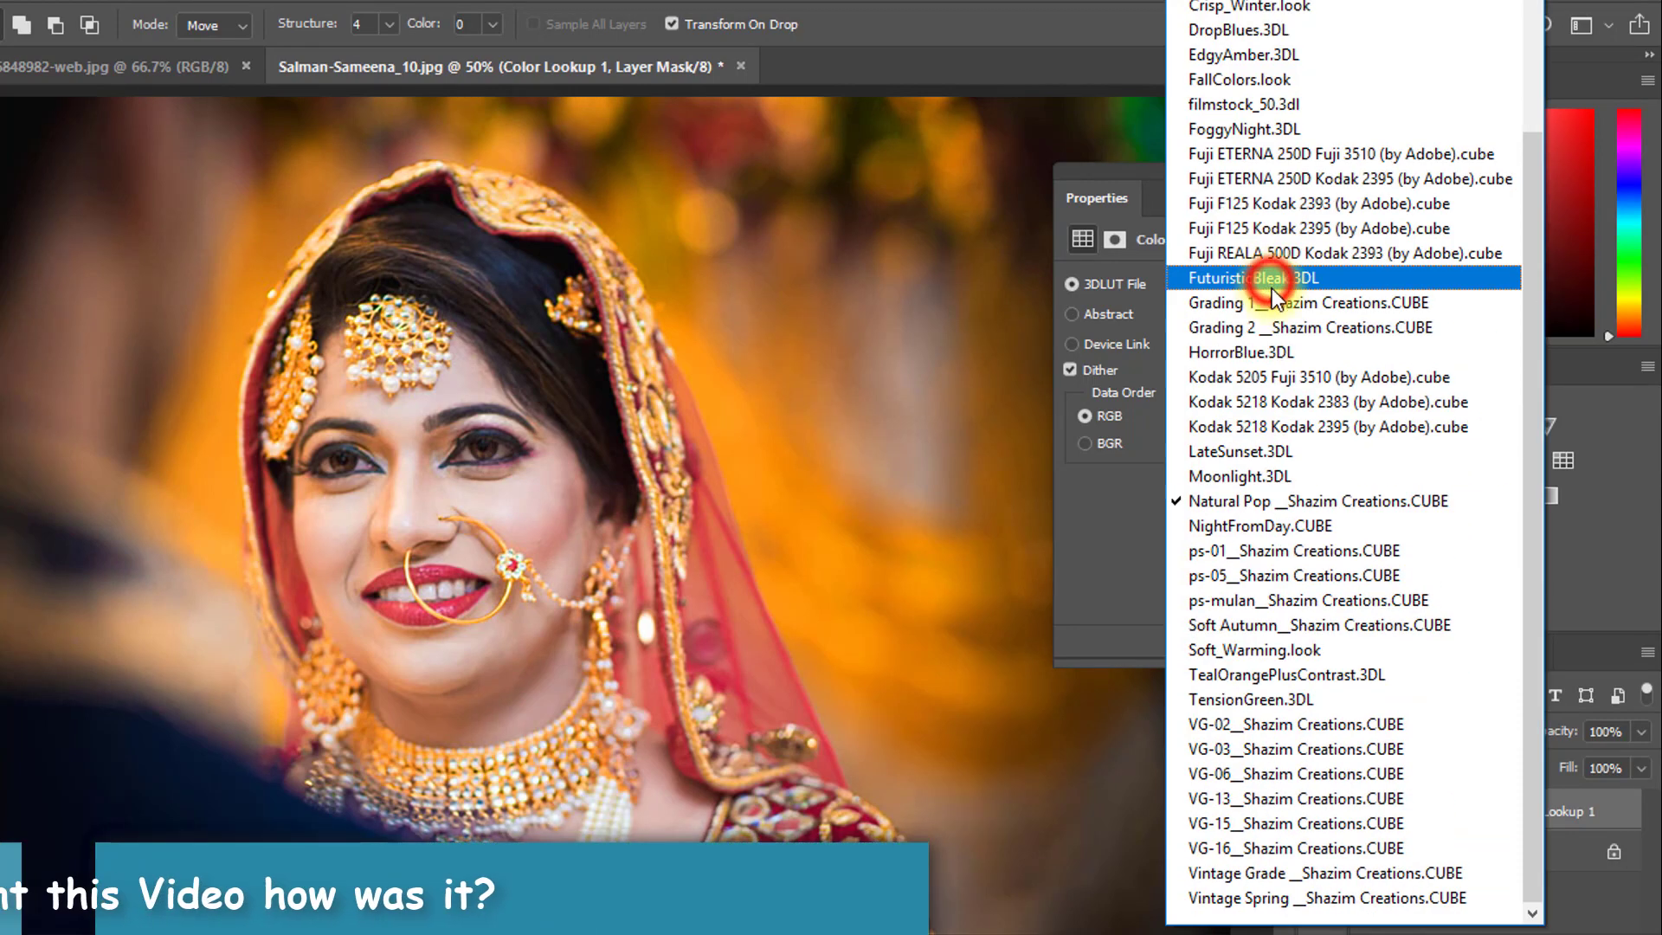
click(1286, 550)
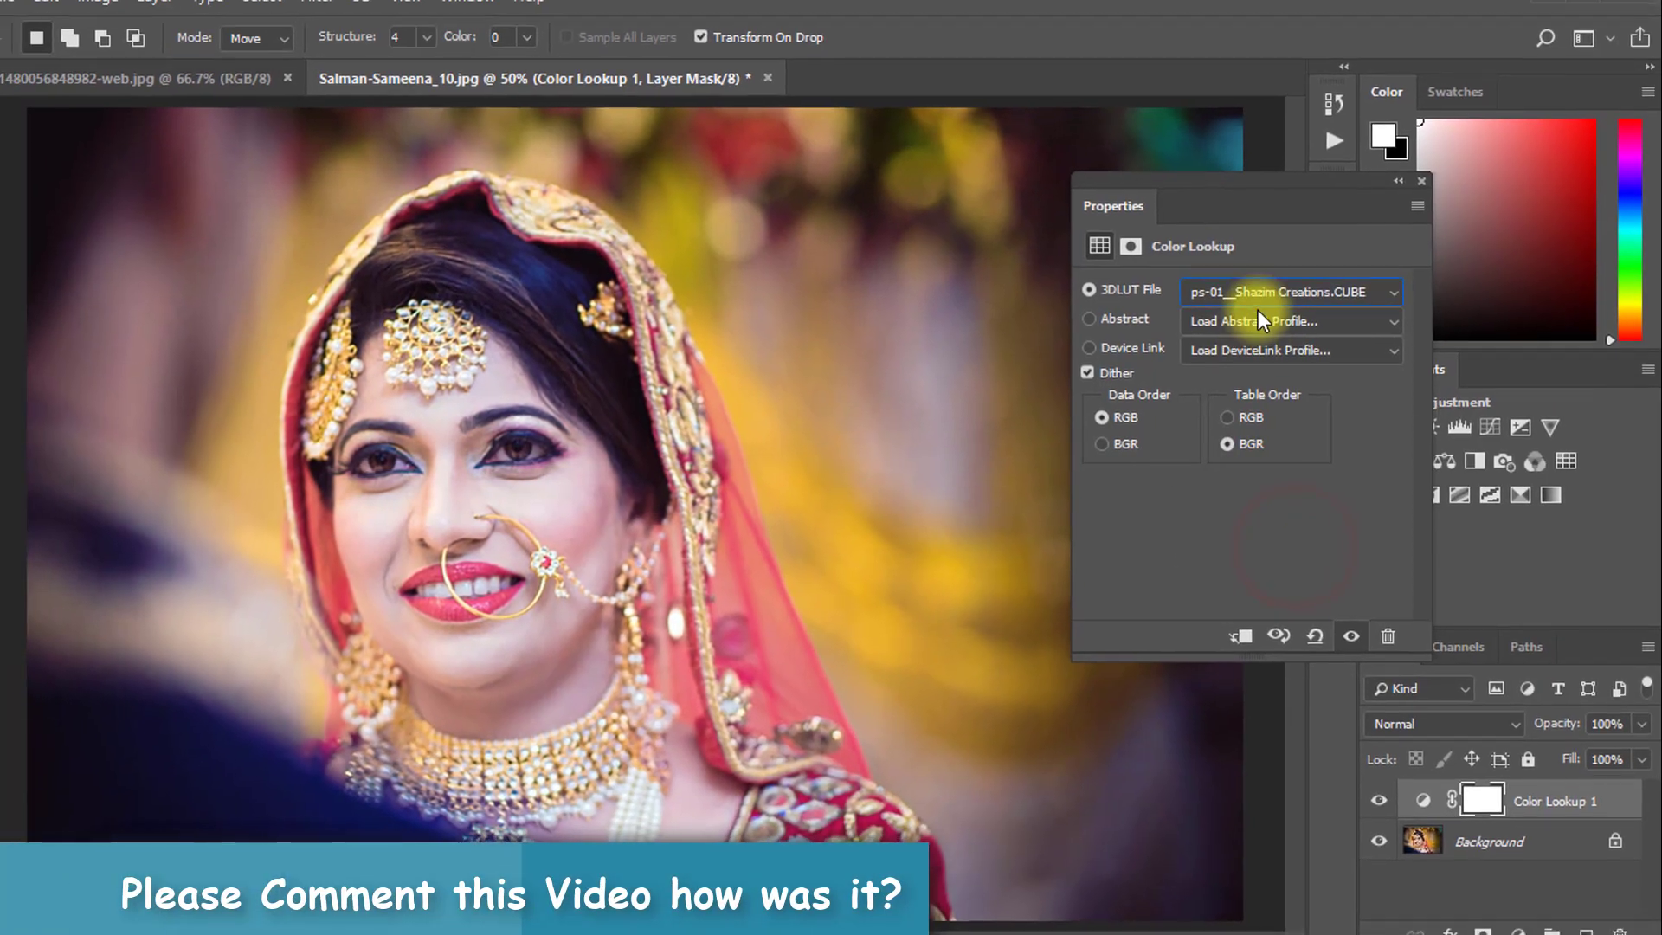
click(1266, 293)
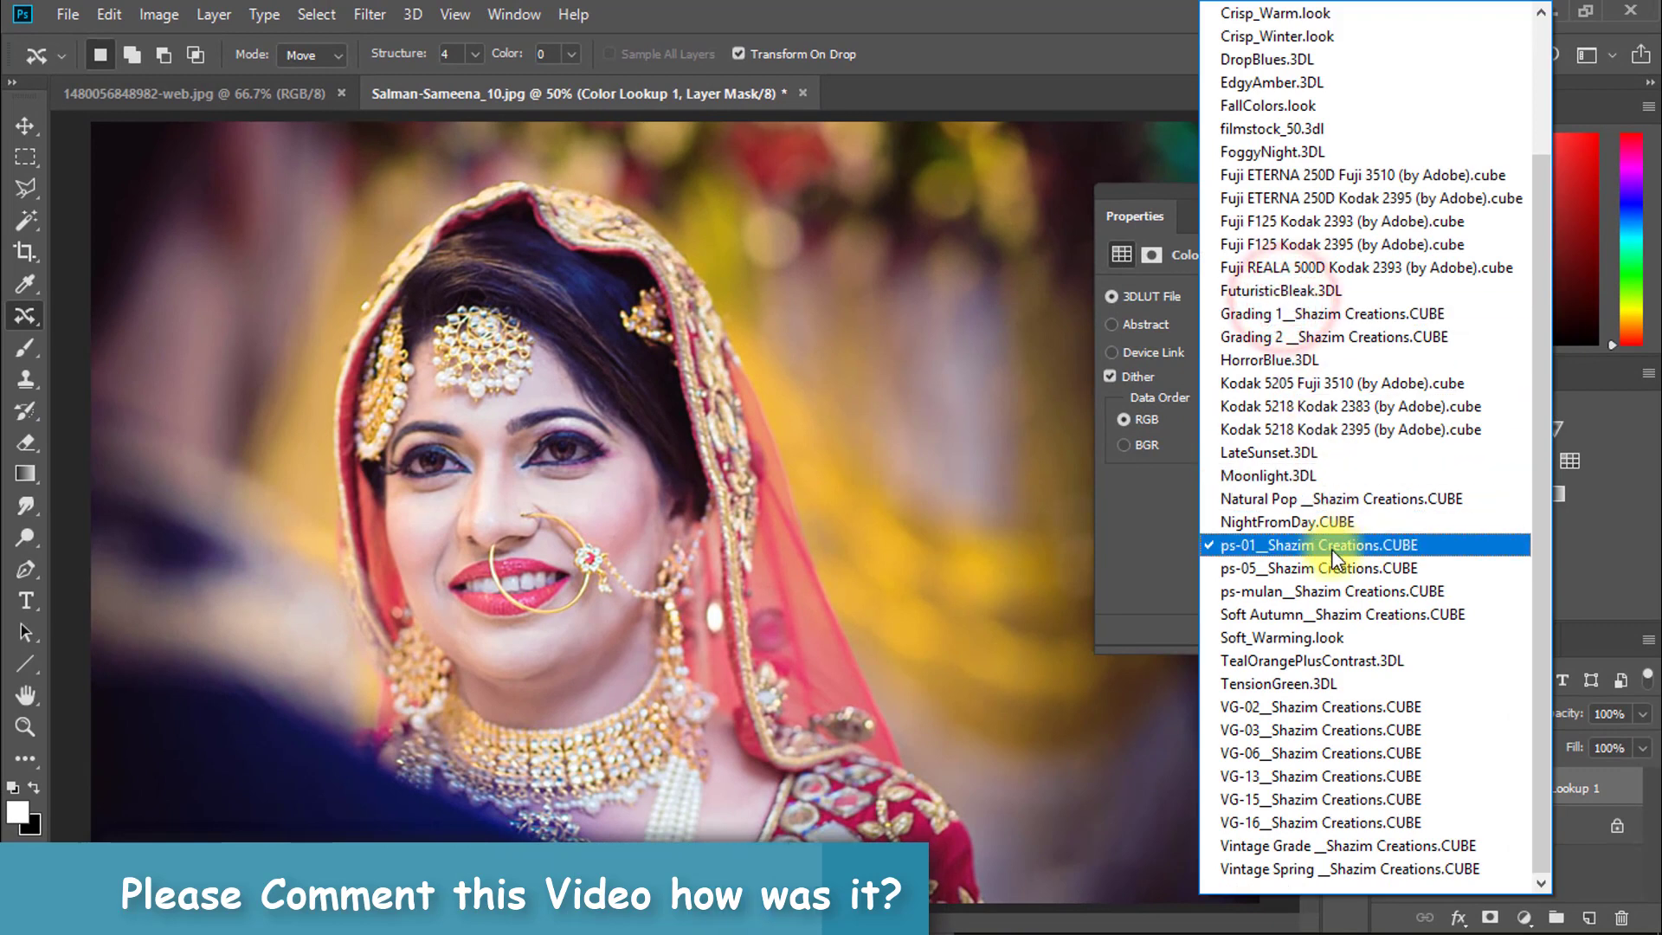
click(1328, 568)
click(1270, 296)
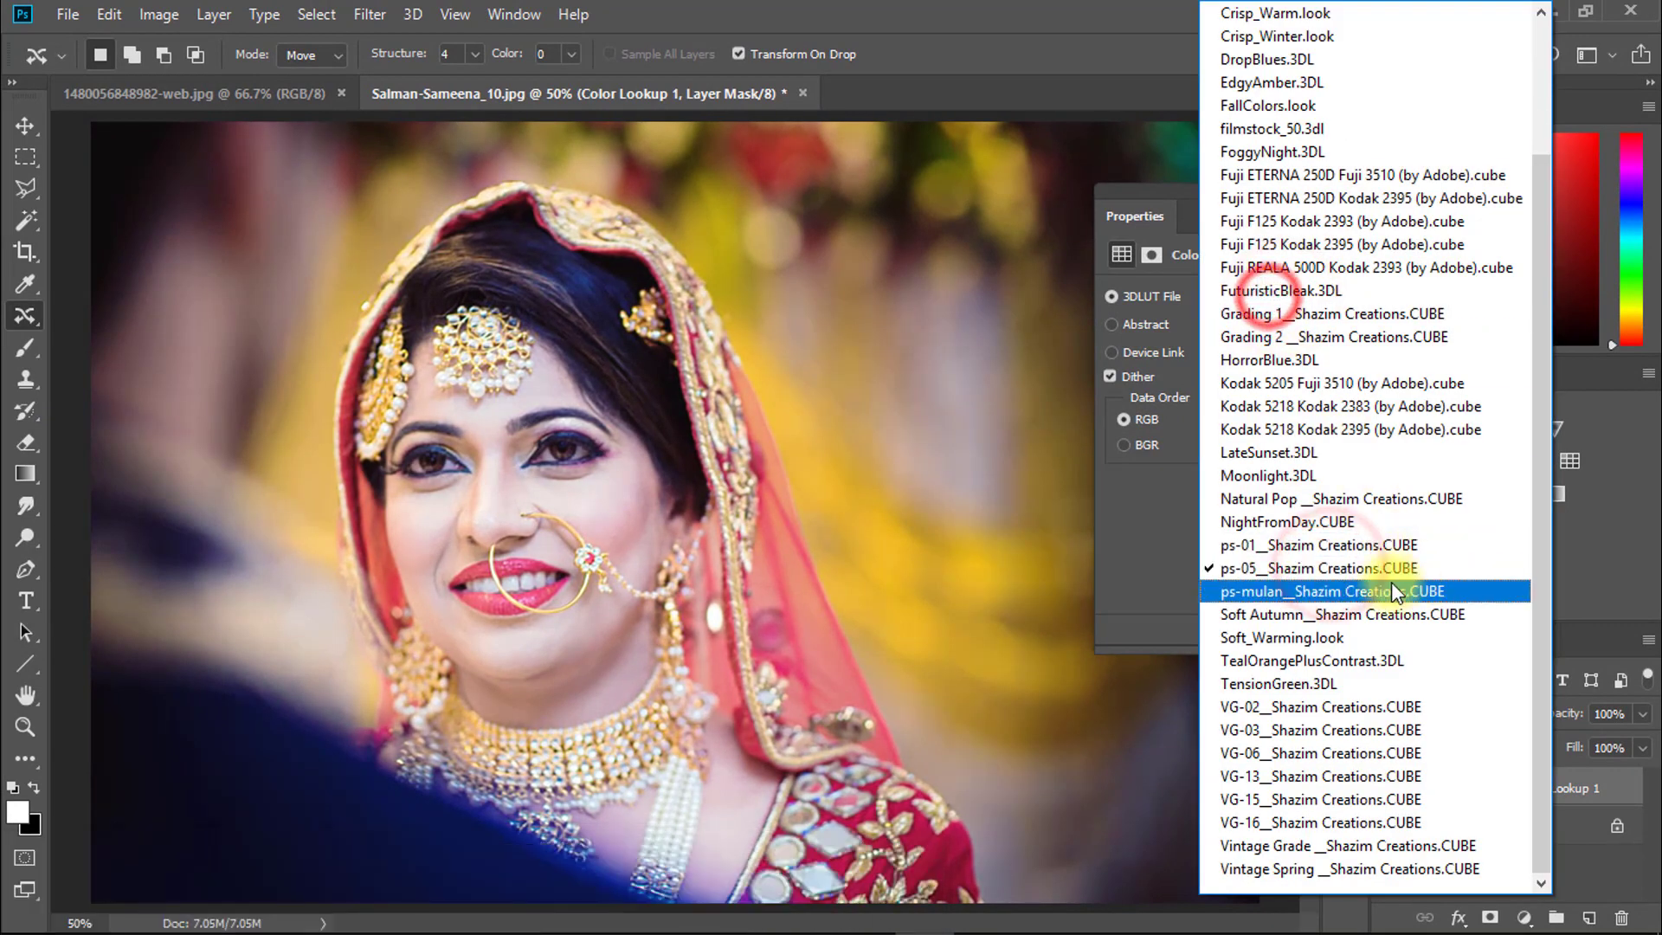
click(1344, 591)
click(1295, 308)
click(1364, 615)
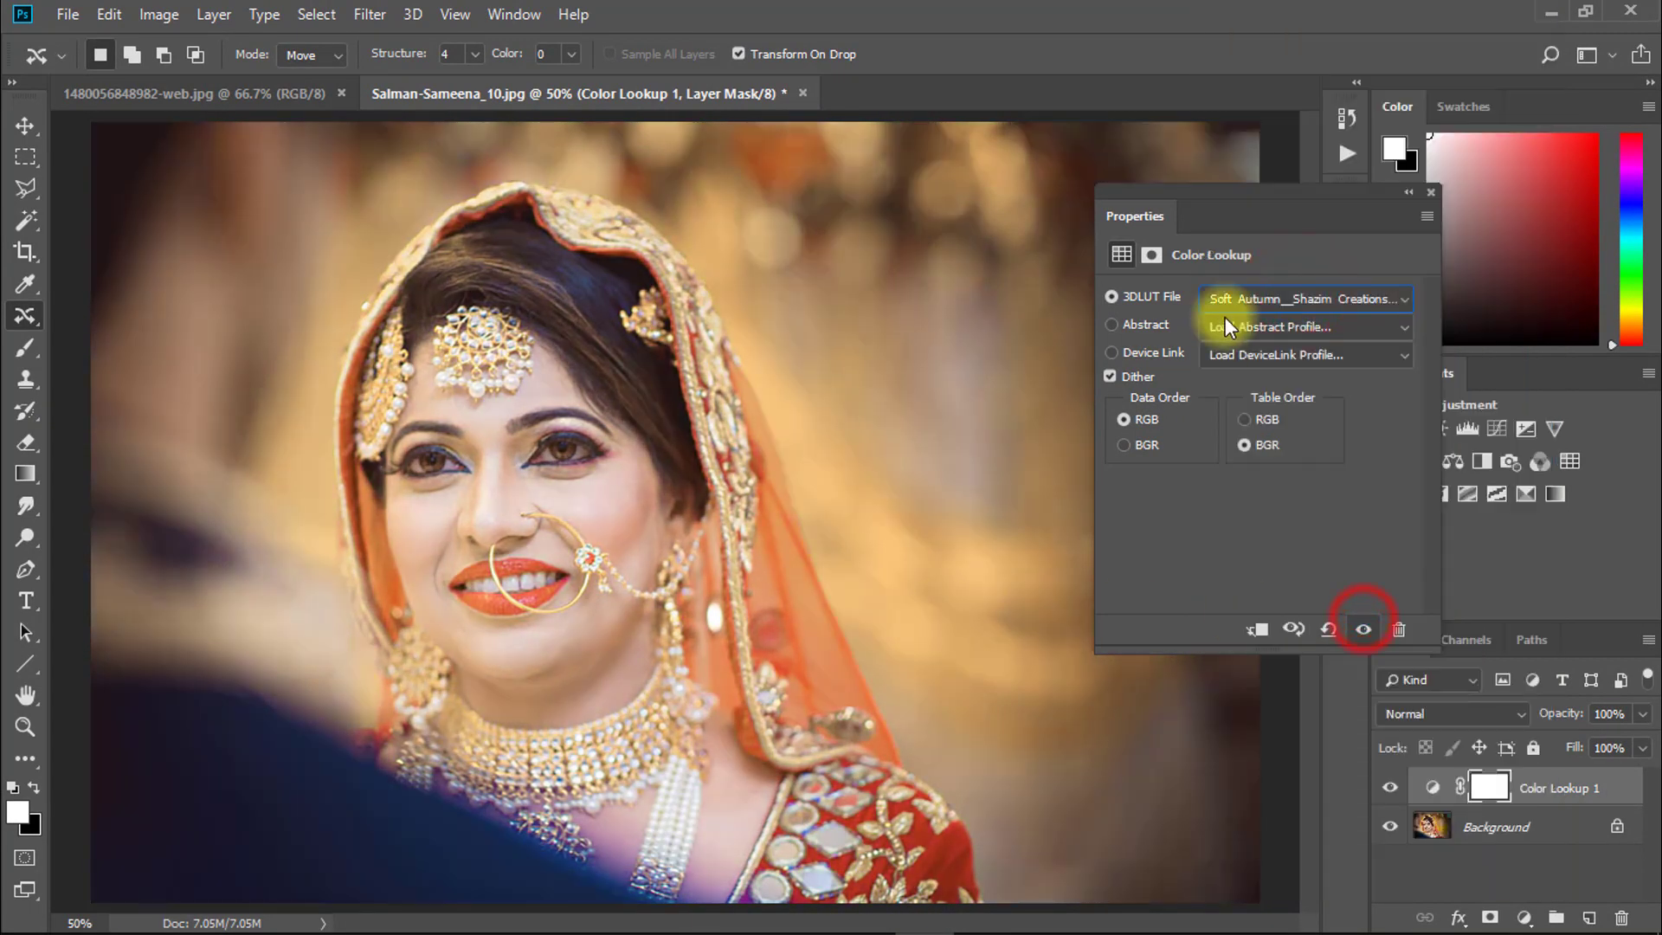
click(1276, 295)
scroll(1391, 658, down, 1)
click(1348, 705)
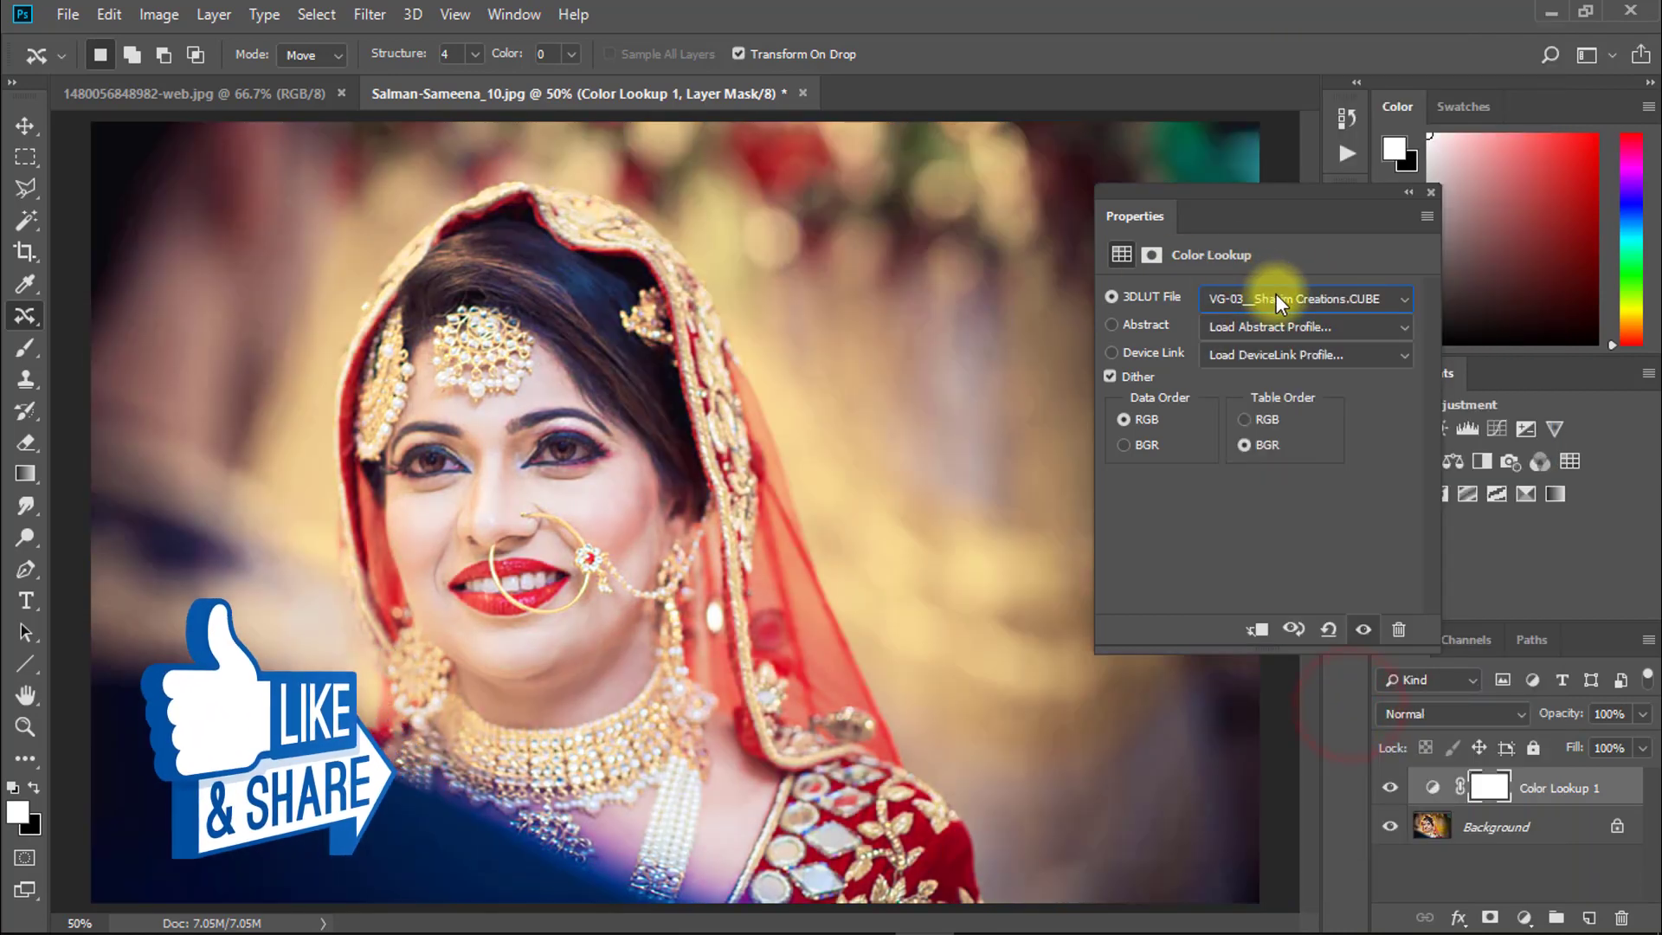
click(1276, 293)
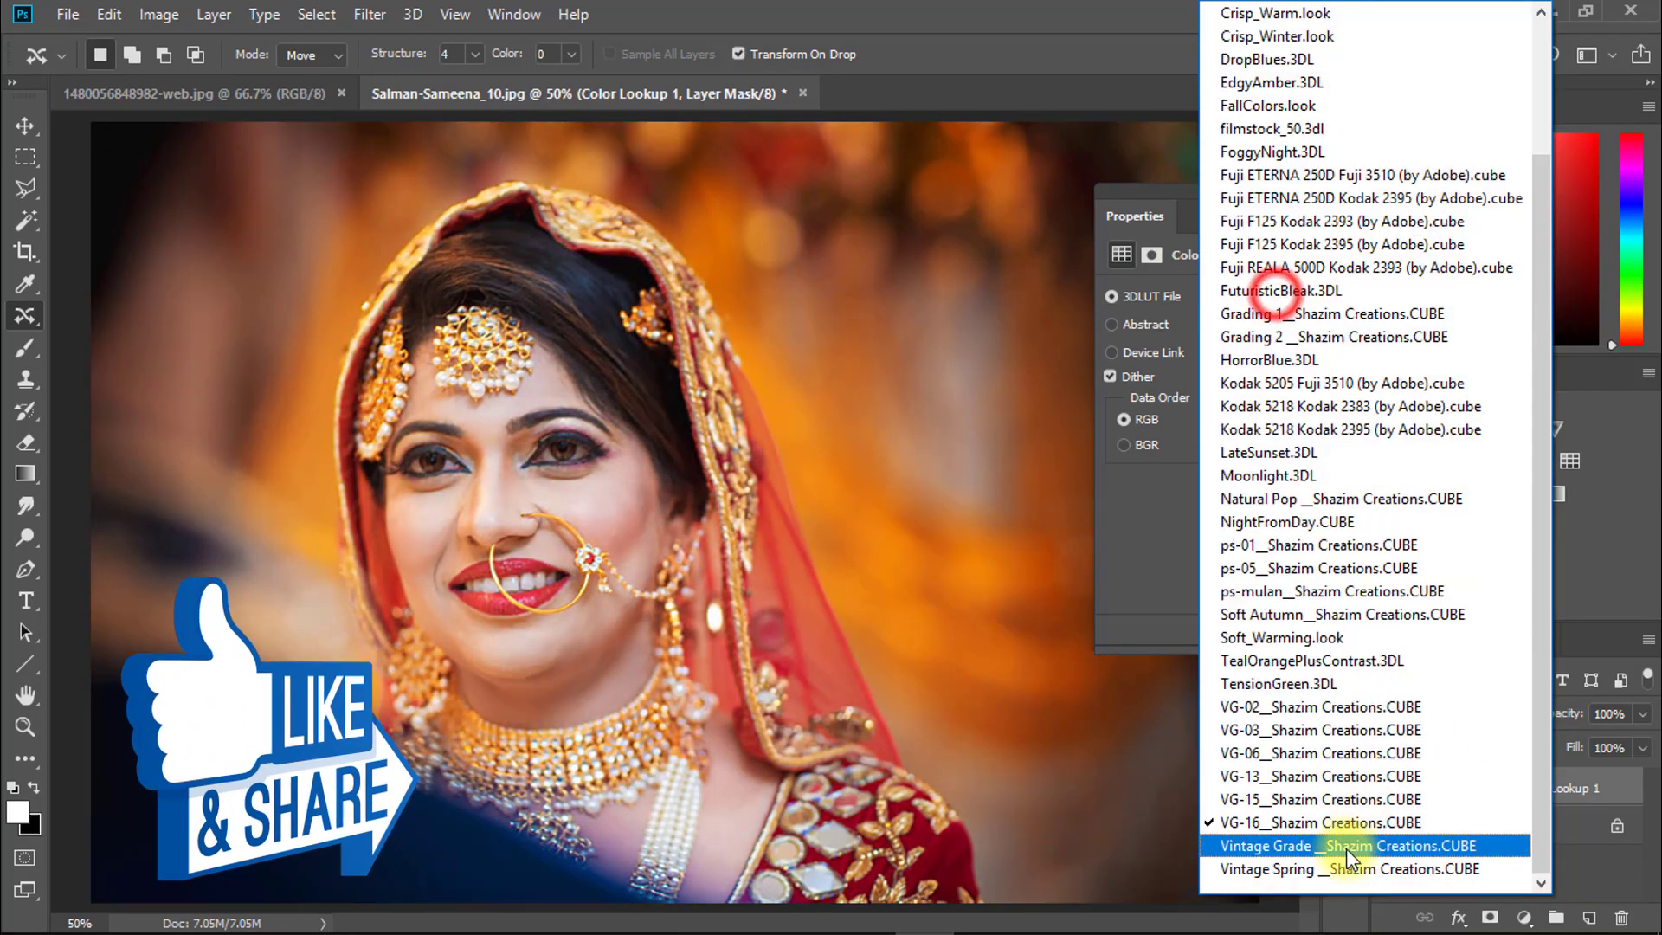
click(1348, 849)
- Lower the Color Lookup layer to 59% opacity, settle on VG-02, and close Properties
drag(1569, 714, 1517, 713)
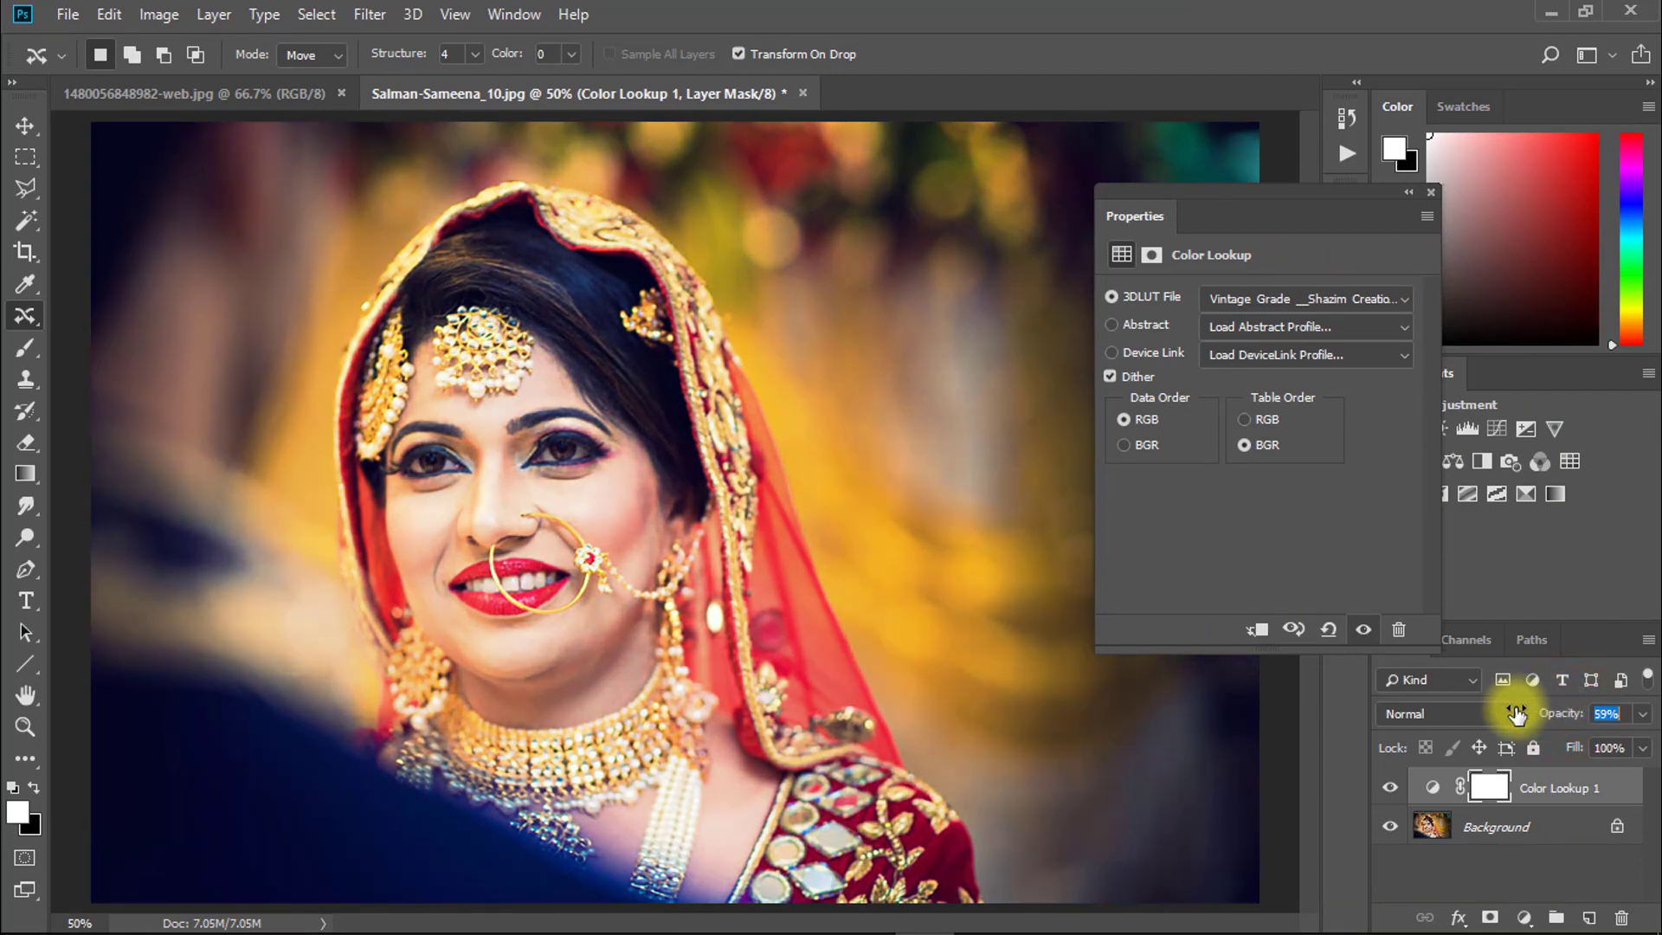
click(1313, 297)
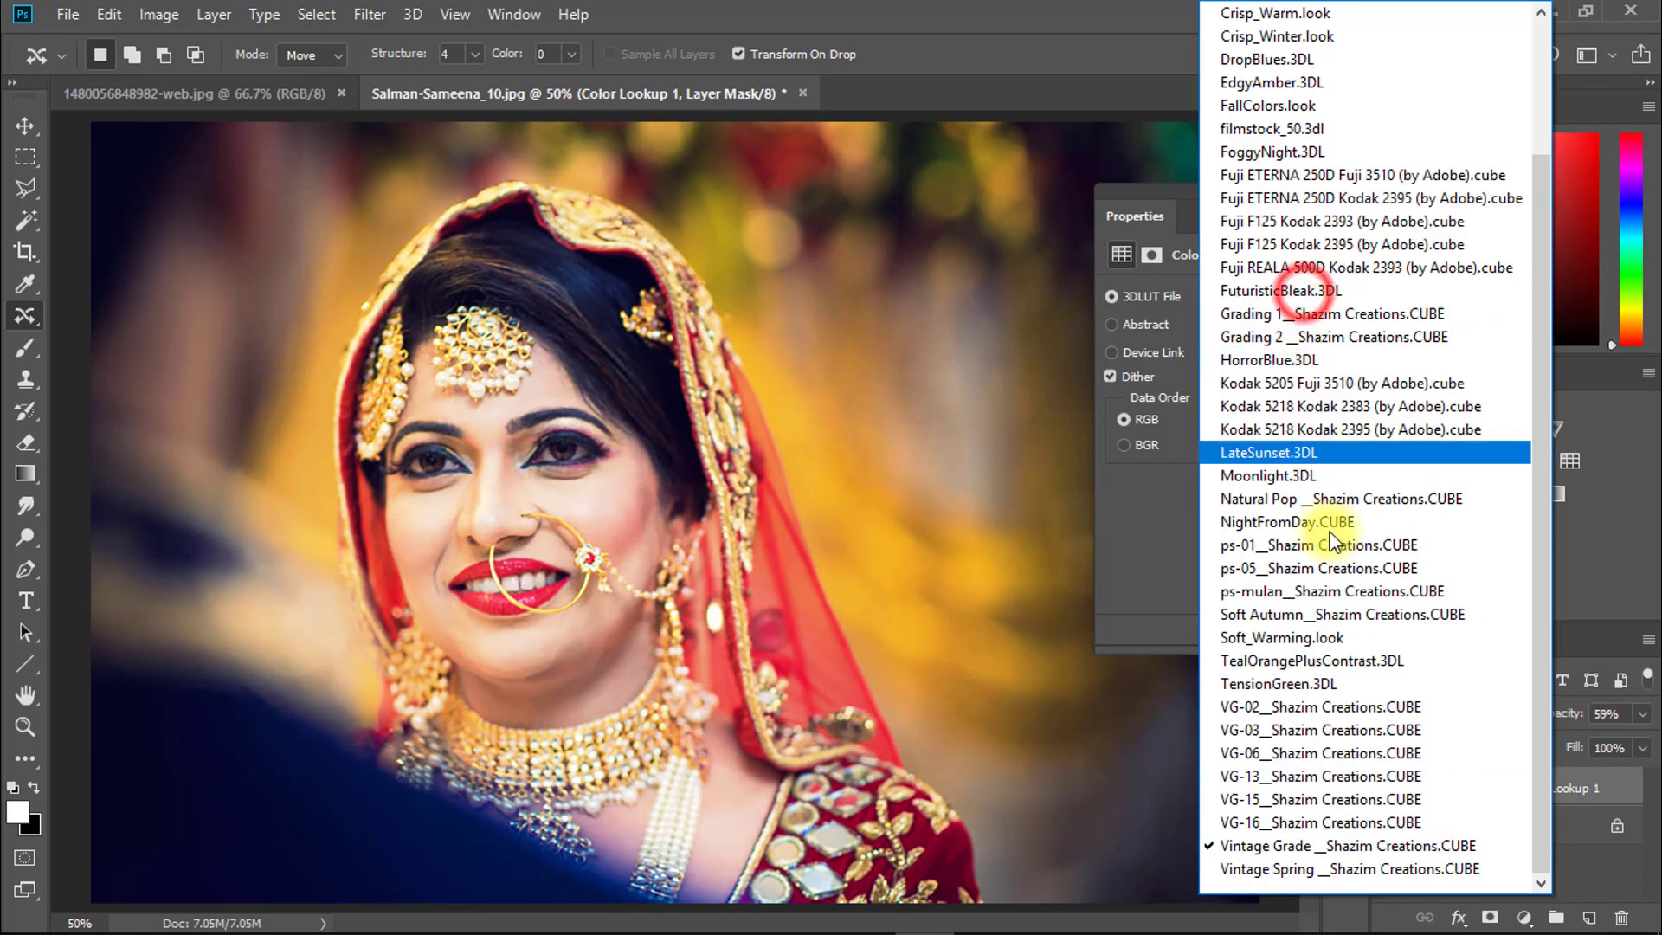
click(1296, 870)
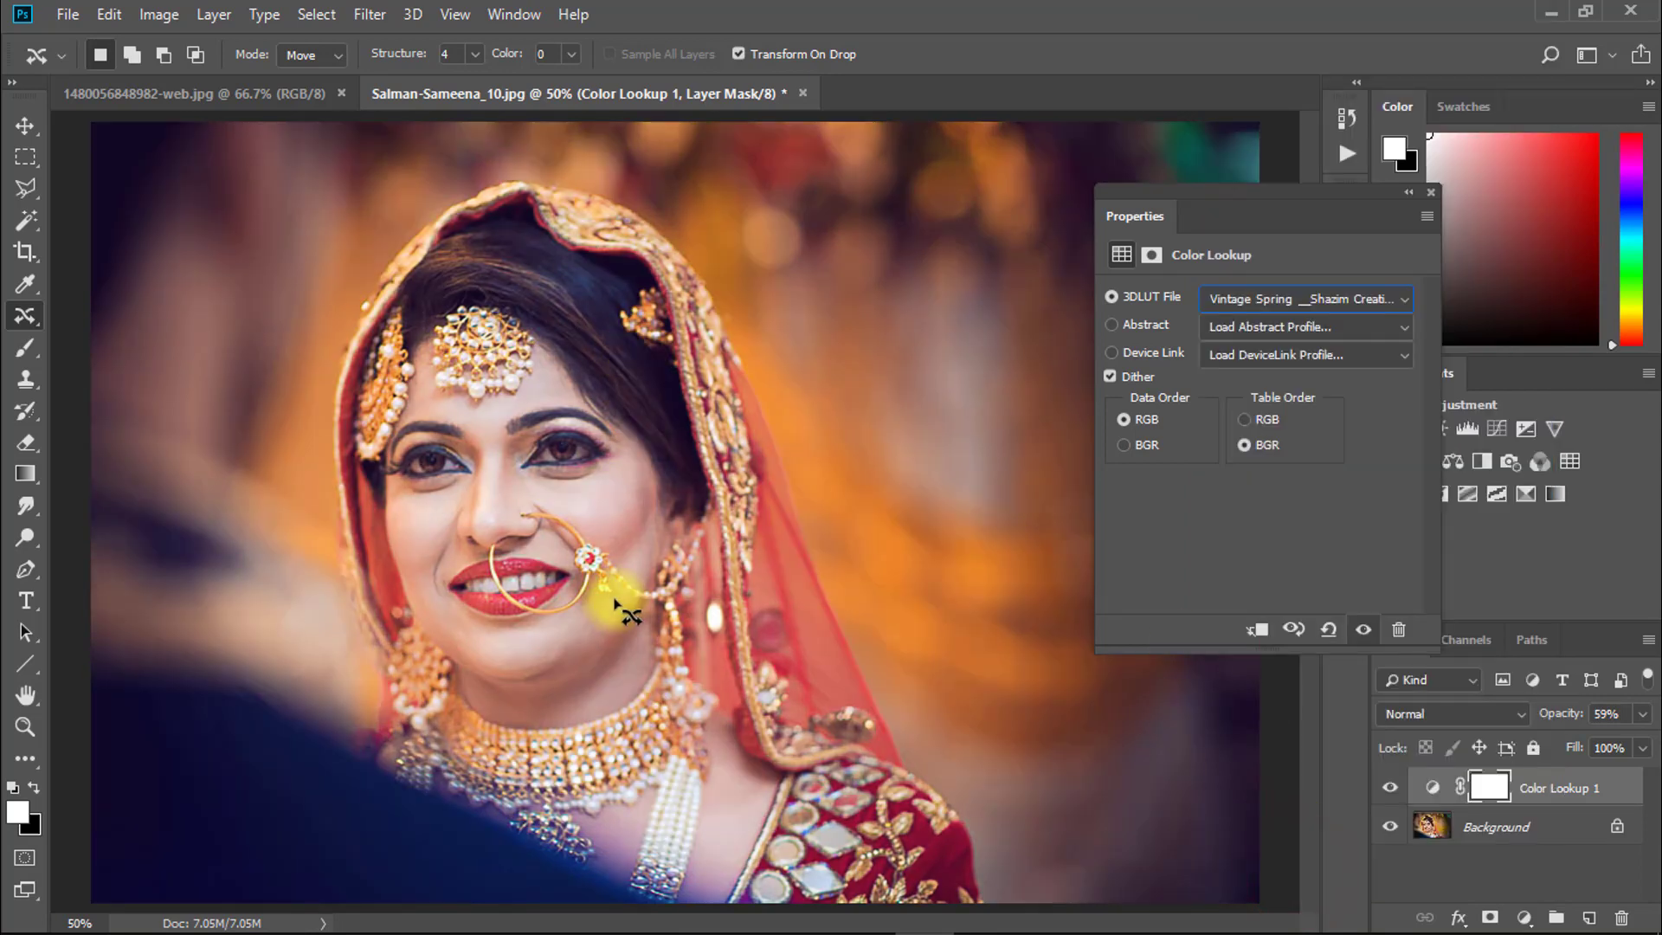
key(Up)
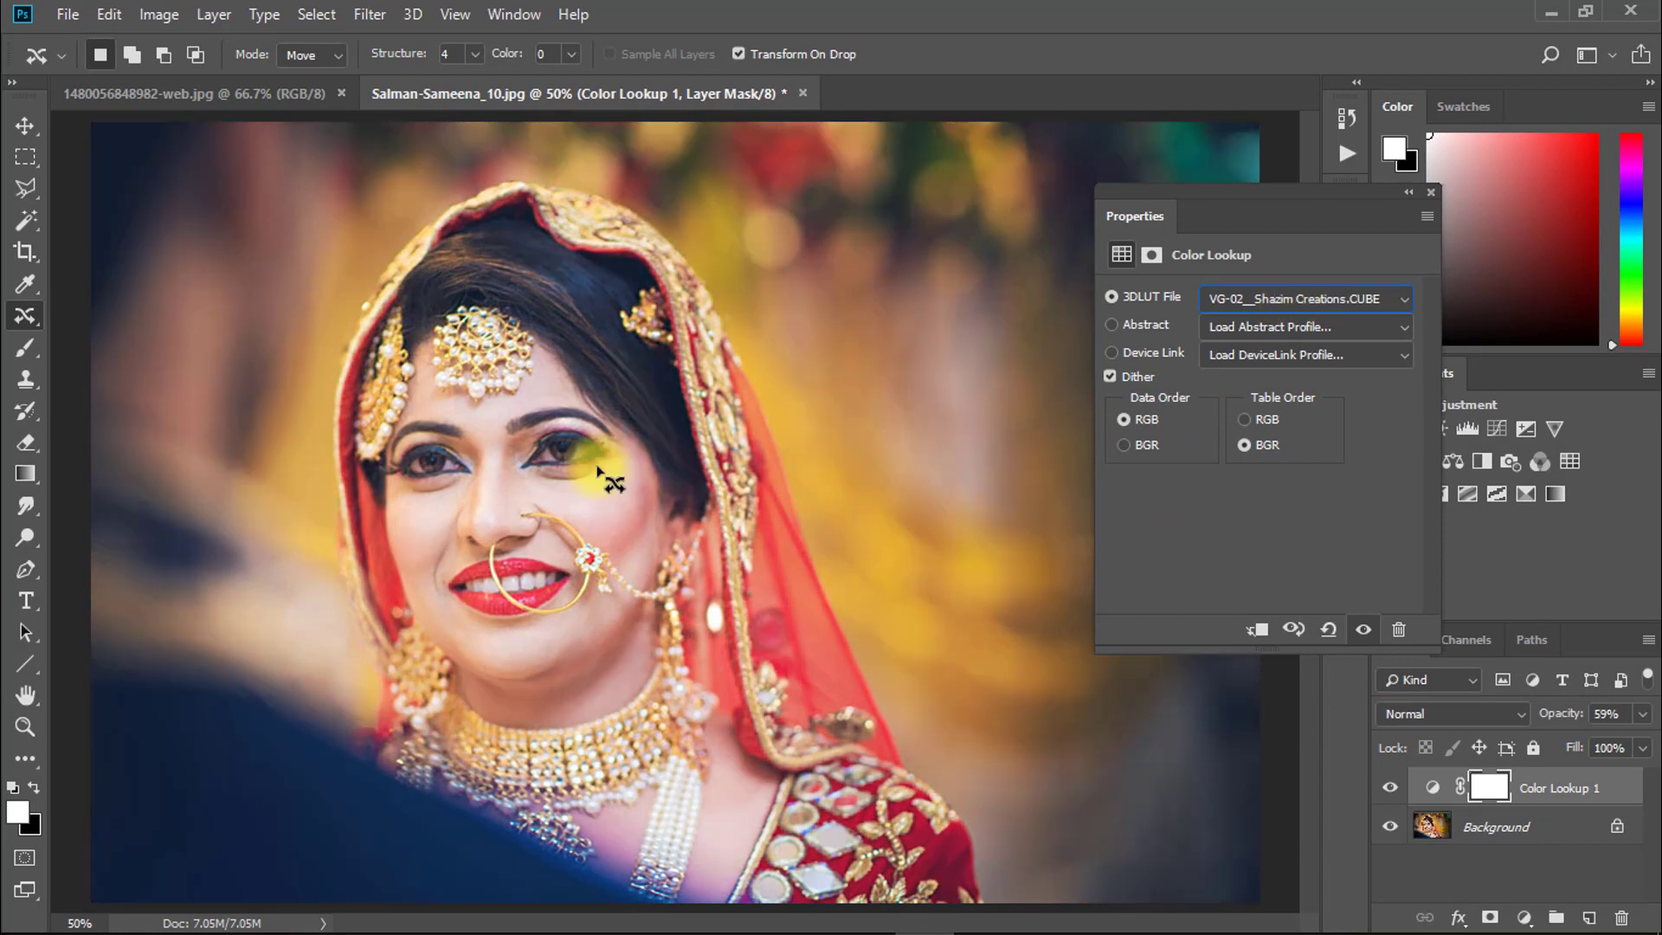
click(1430, 194)
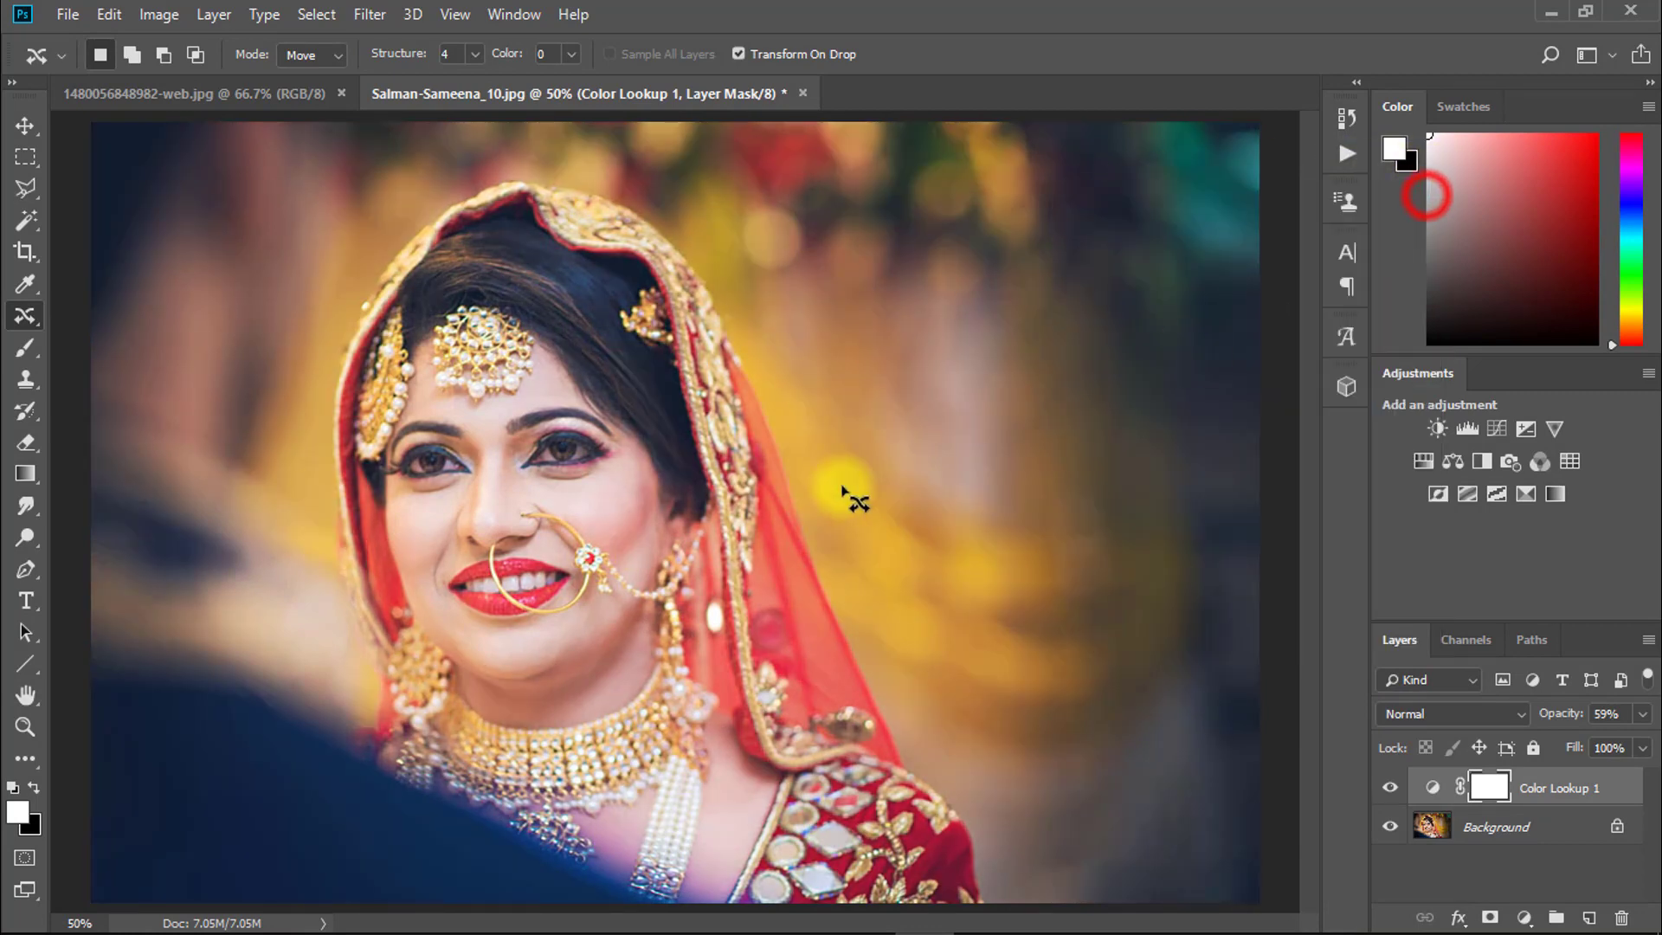
click(294, 94)
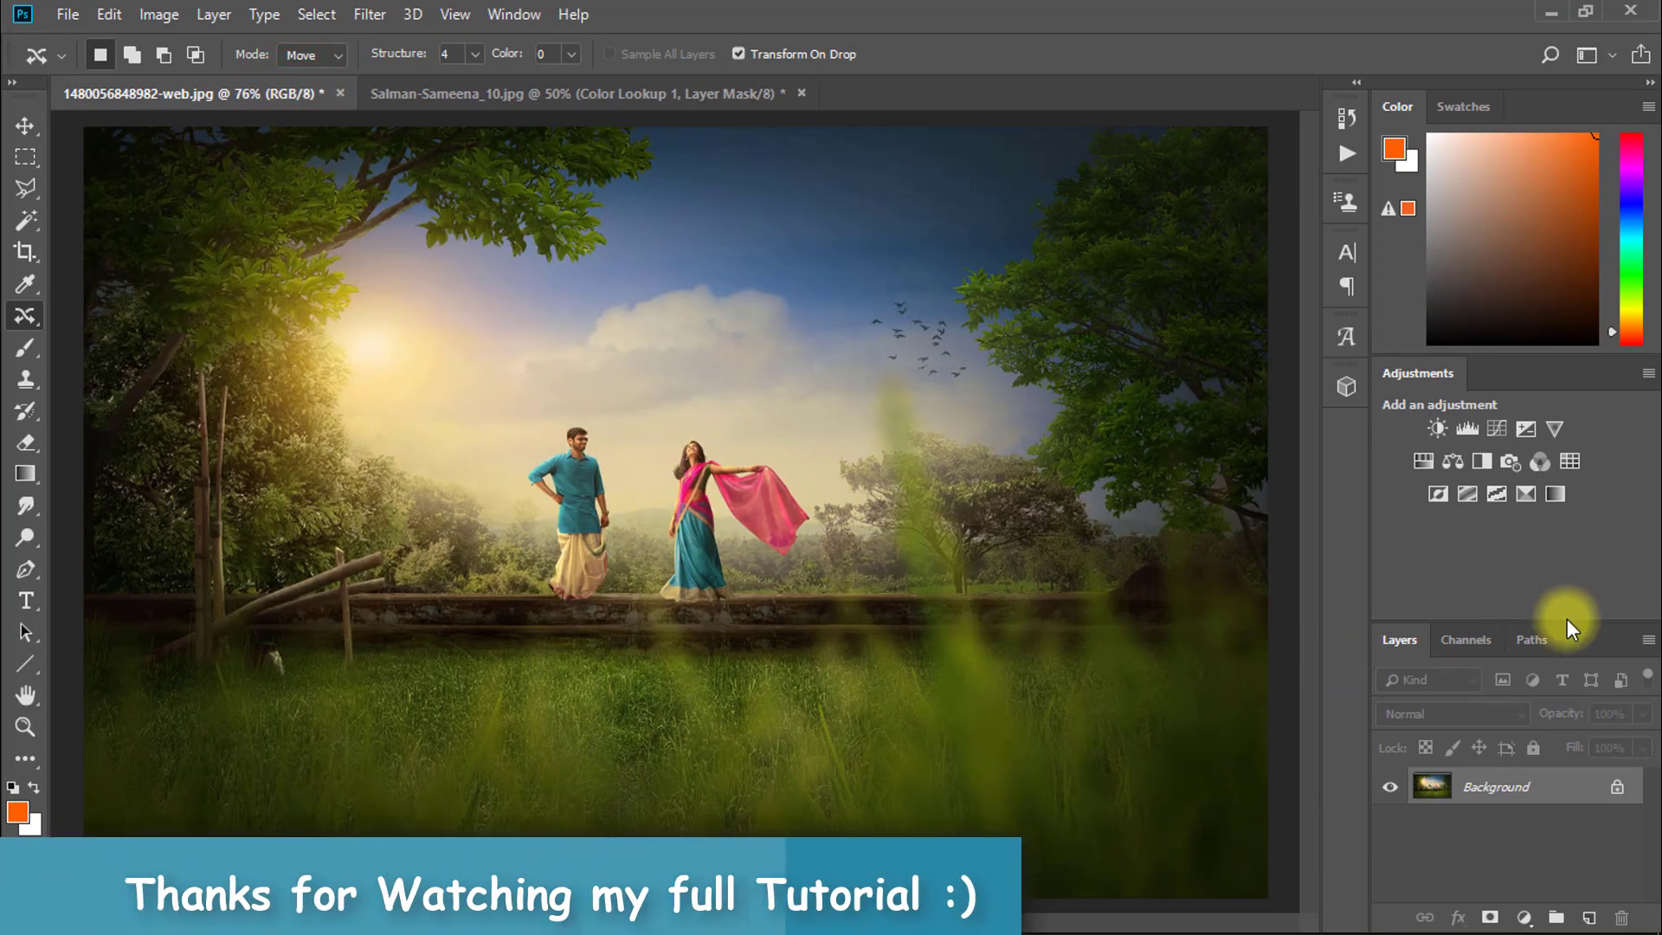
drag(1567, 620, 1566, 346)
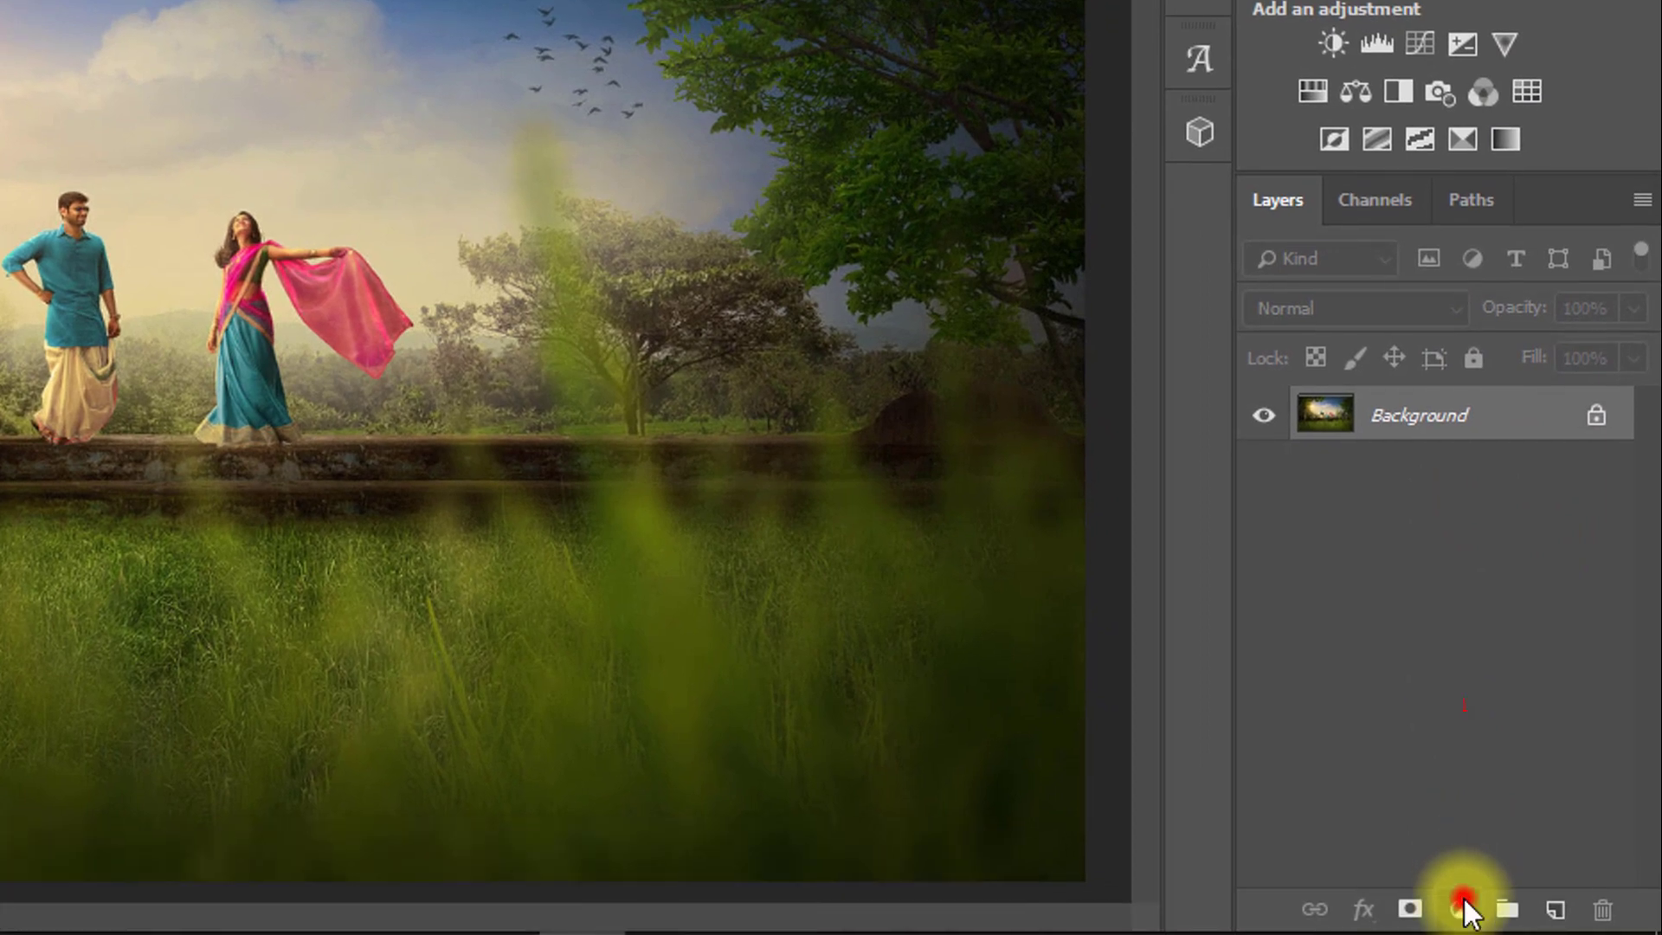
click(1463, 900)
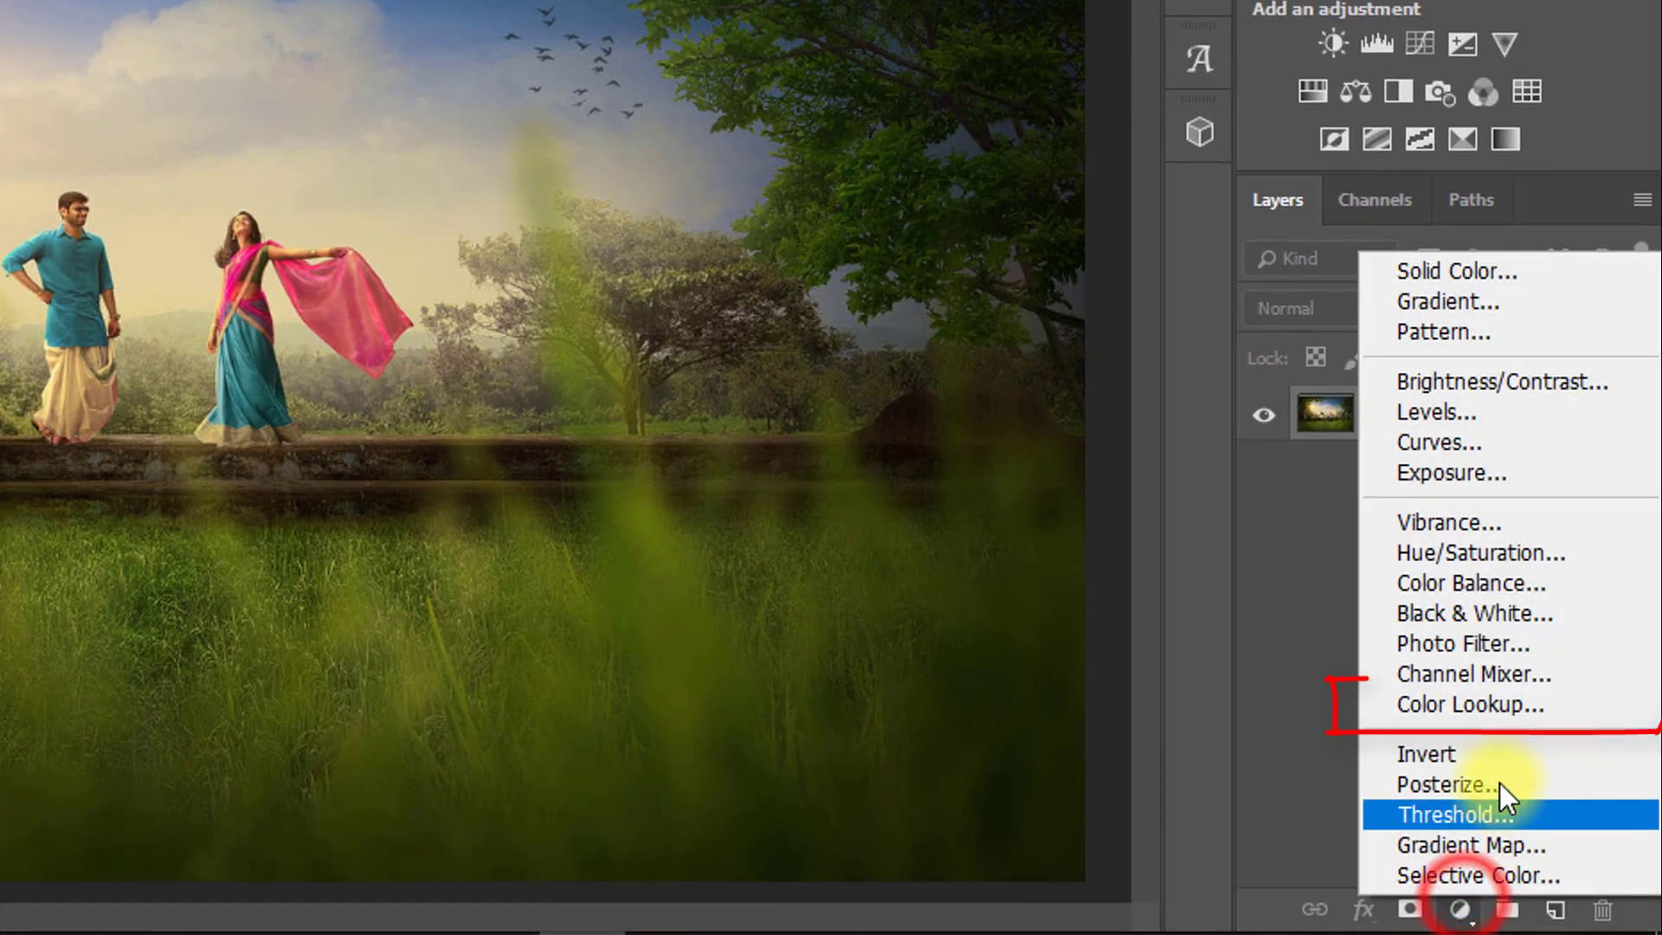
click(1486, 701)
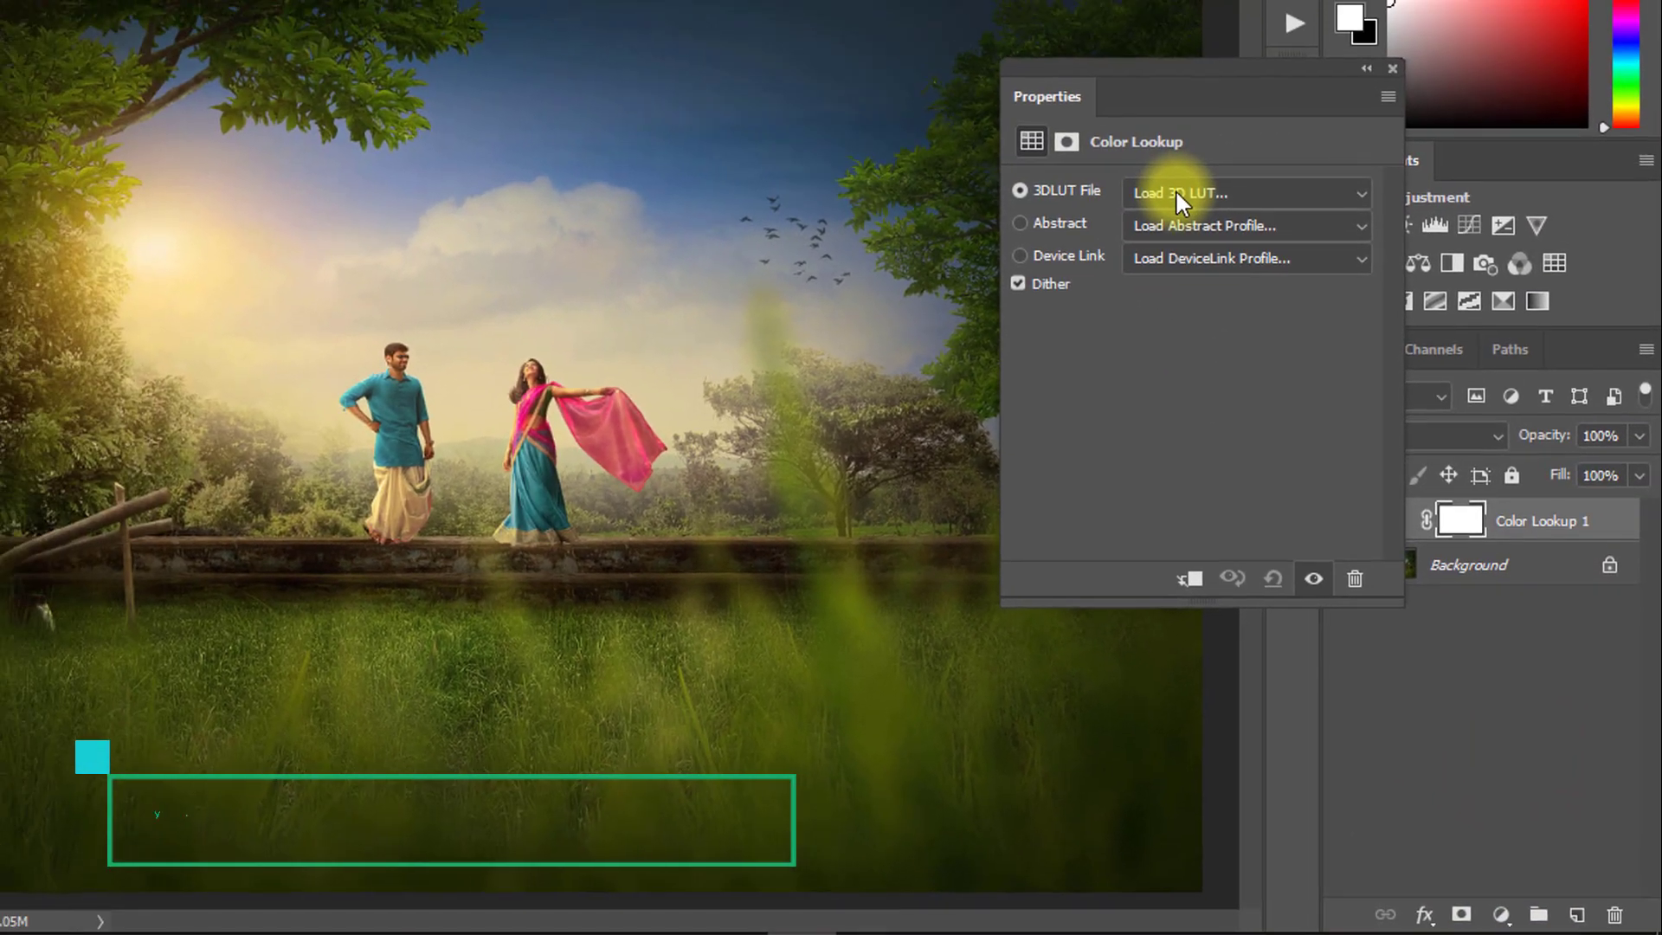